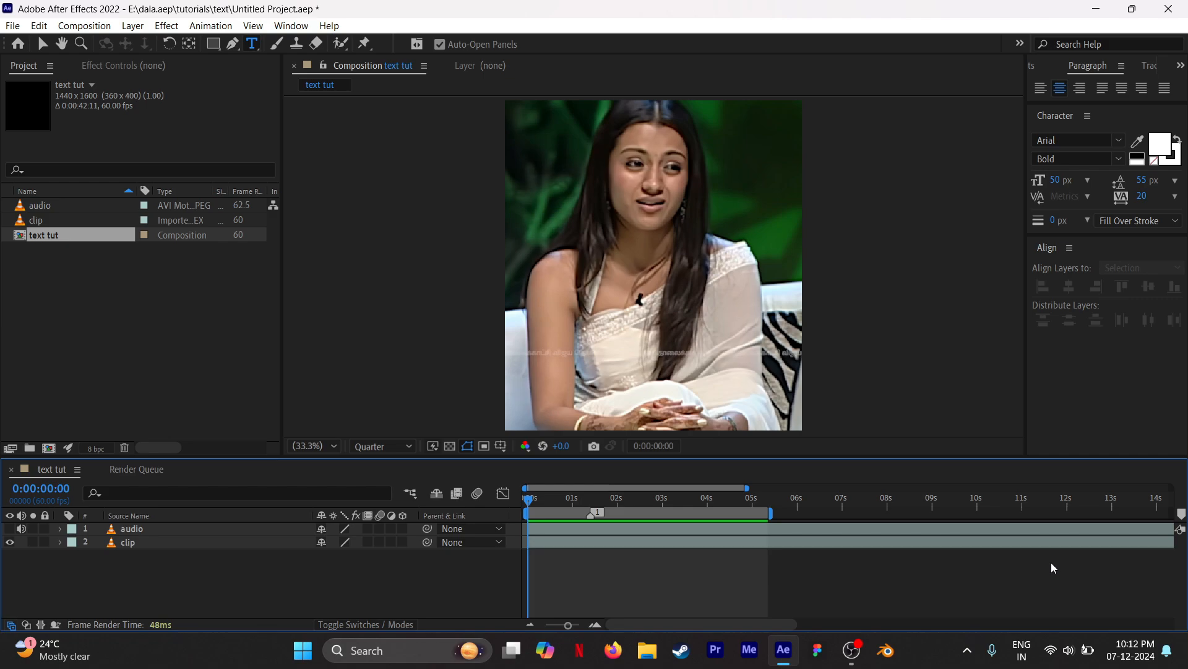
# Step: Display the audio layer's waveform and play back the opening seconds of the composition to hear the speech
pyautogui.click(592, 531)
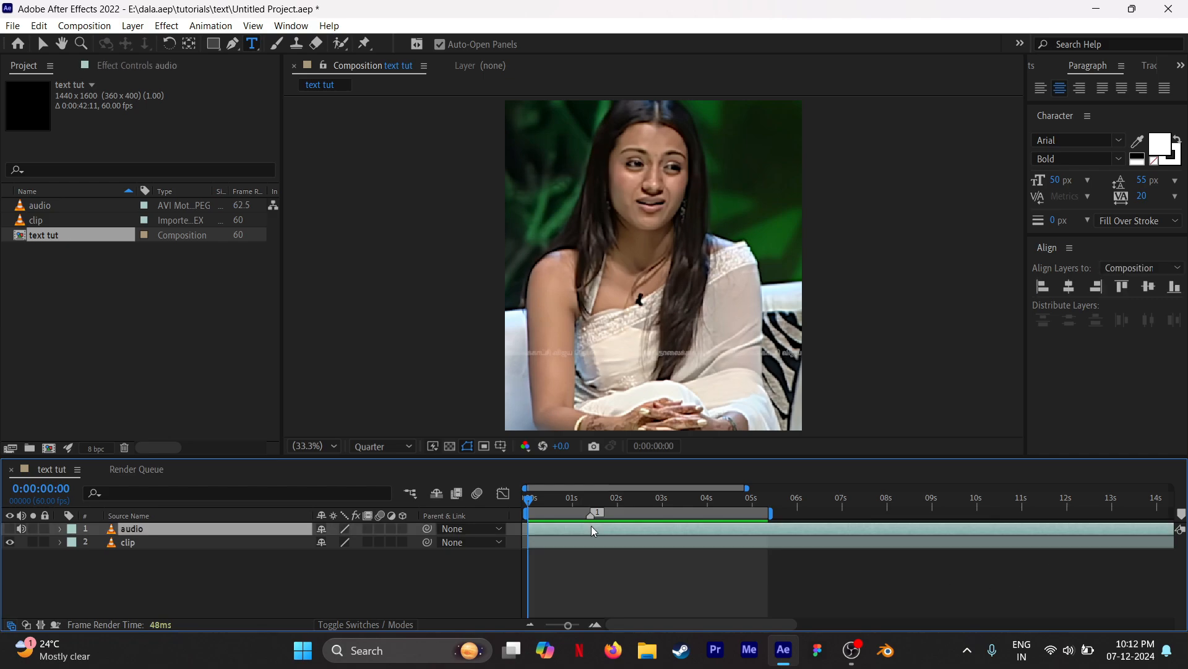
pyautogui.press('l')
pyautogui.press('l')
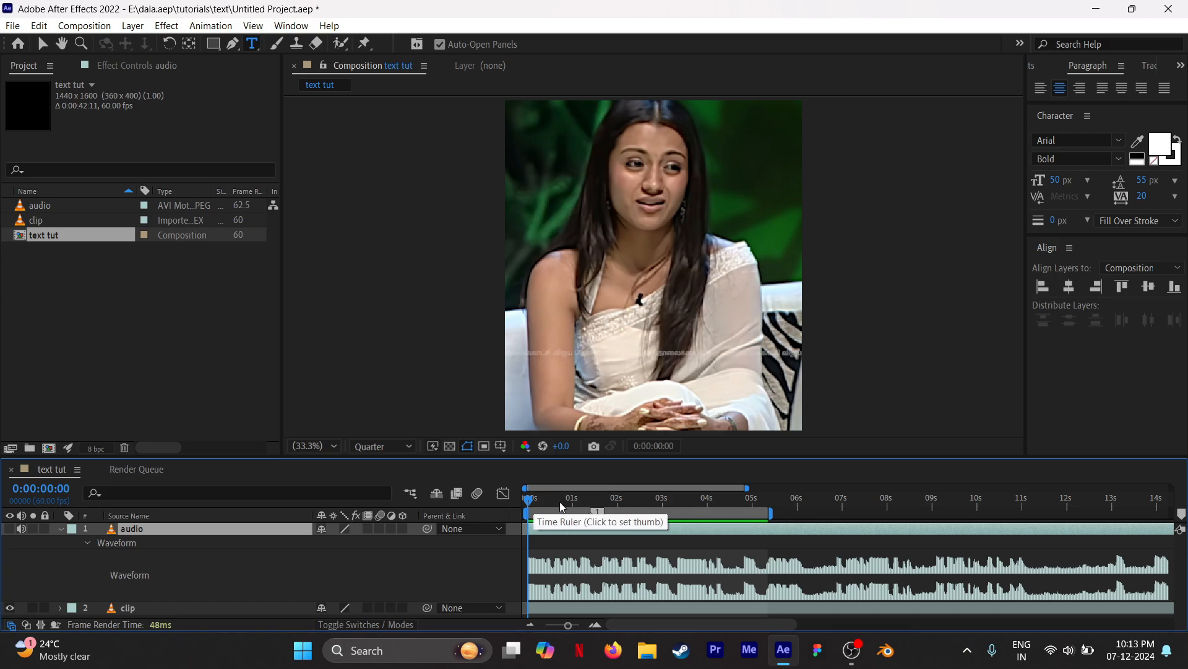
pyautogui.click(798, 609)
pyautogui.press('space')
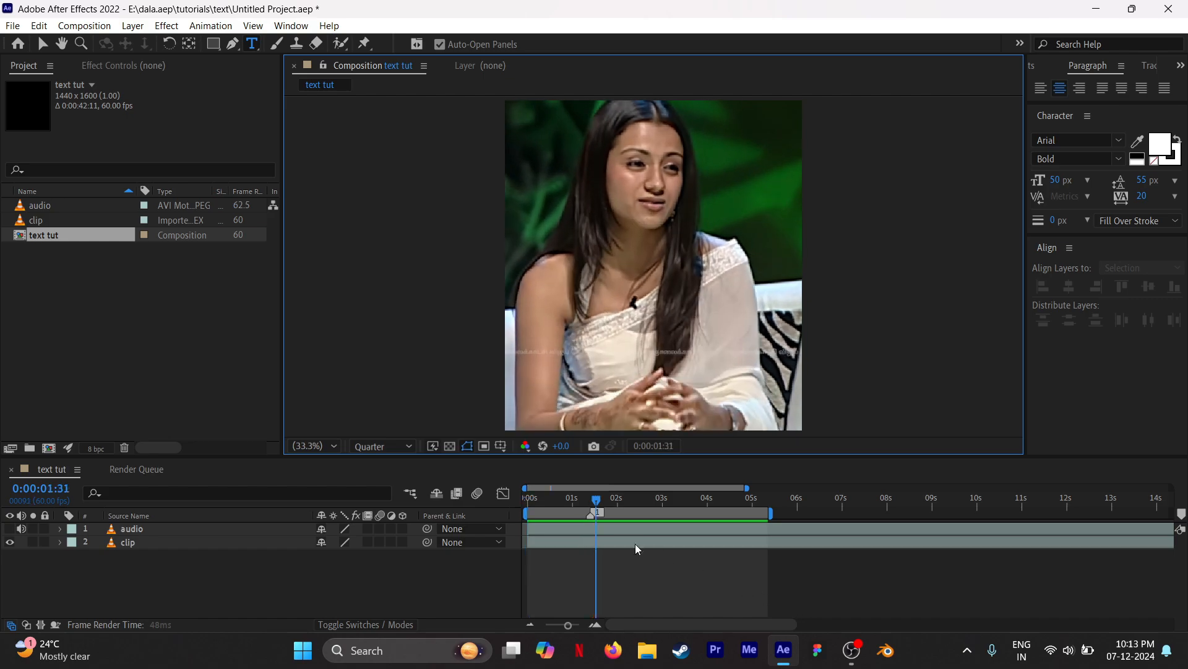
pyautogui.press('space')
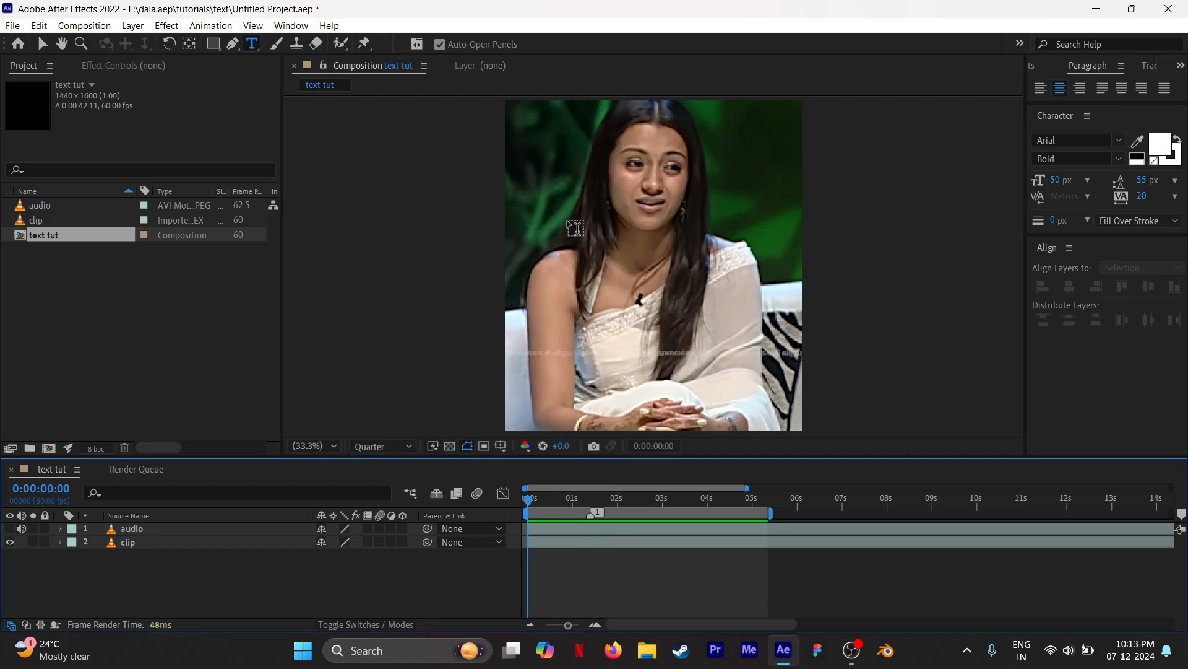
# Step: Create a text layer over the video reading "na etho problem, i'm quite"
pyautogui.click(594, 271)
pyautogui.write("na etho problem, i'm quite")
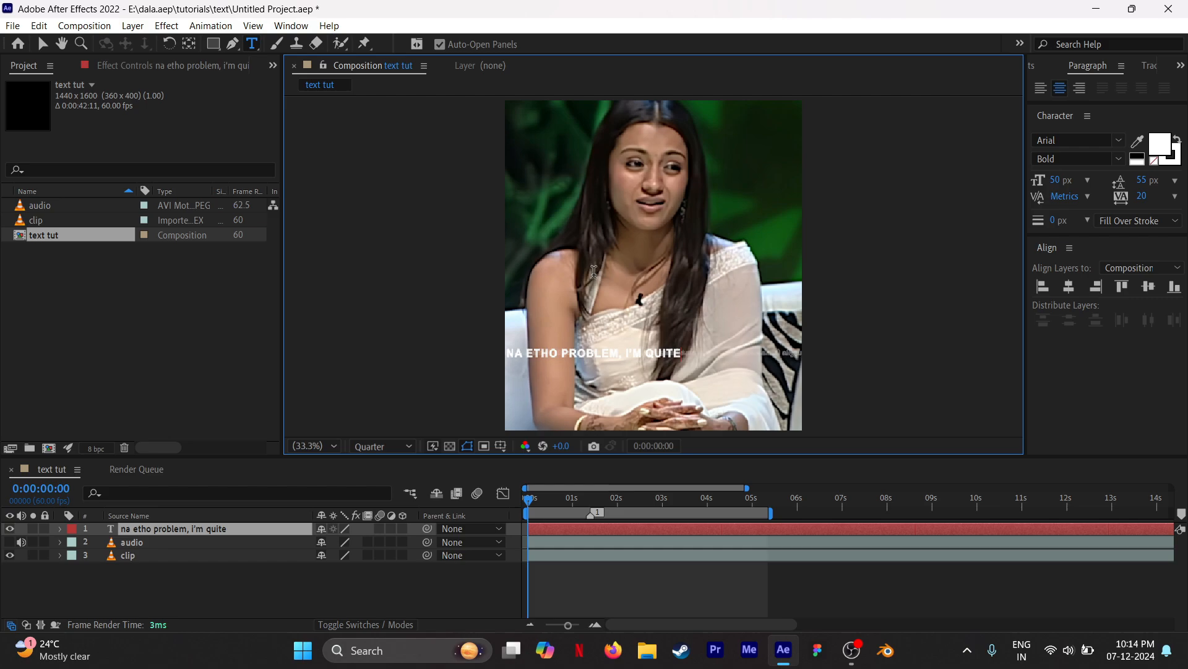
pyautogui.press('Escape')
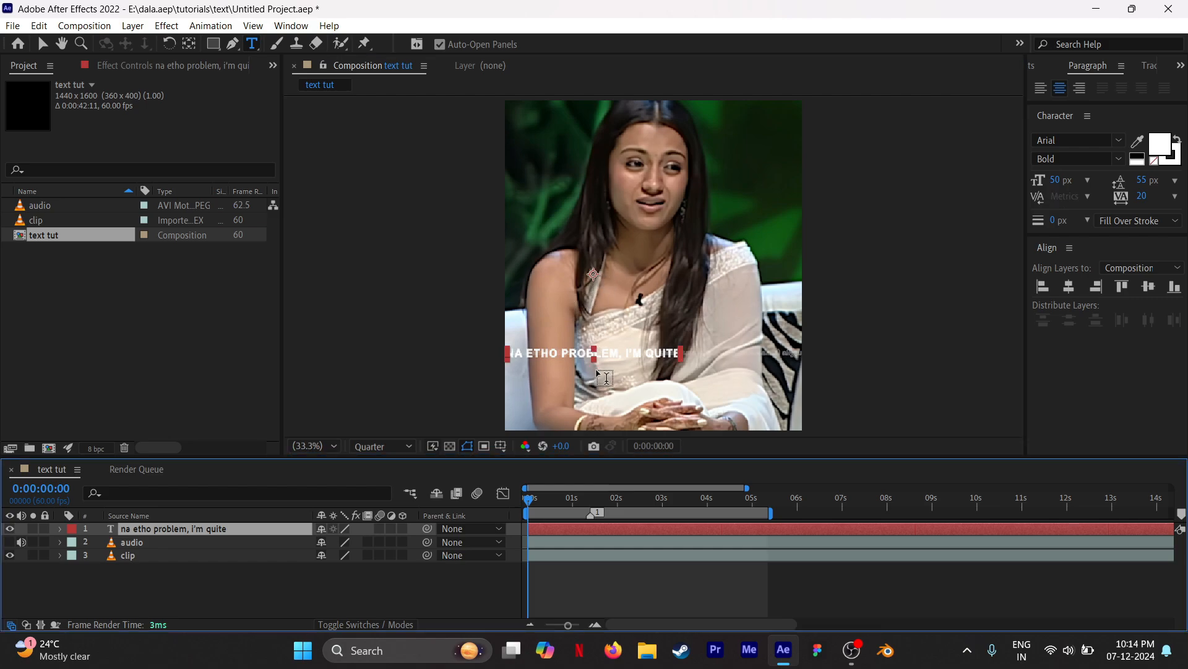
# Step: Move the text layer's anchor point onto the text and centre it with the Animation Composer 3 Anchor Point Mover
pyautogui.click(190, 48)
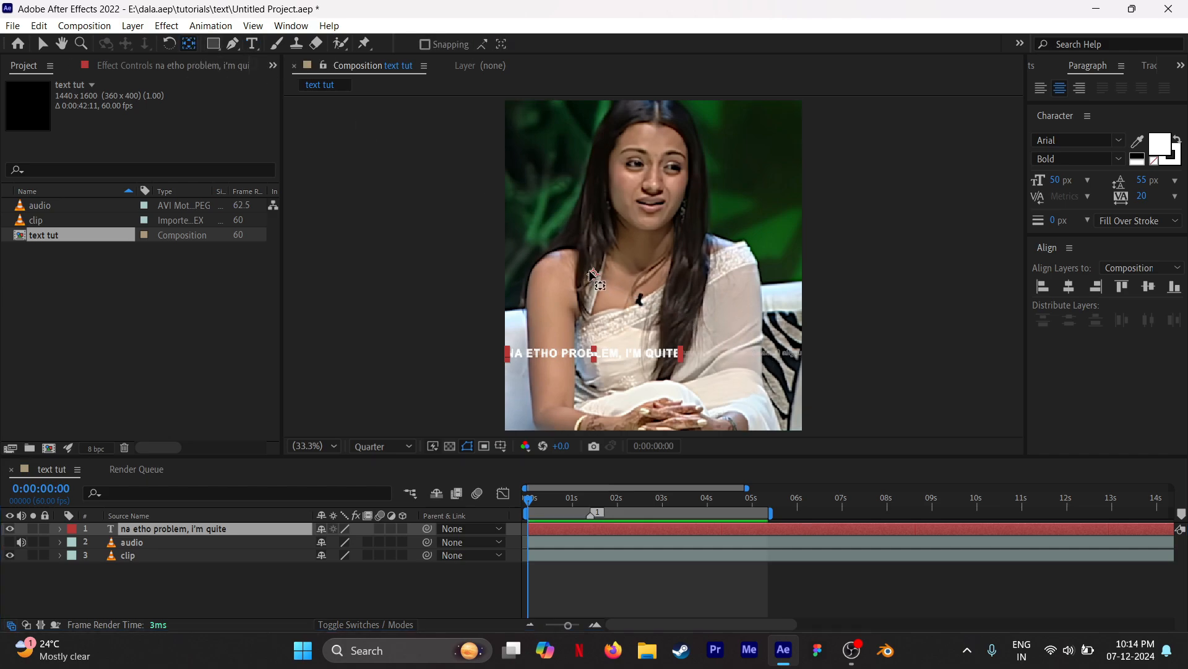
pyautogui.moveTo(592, 276); pyautogui.dragTo(592, 354)
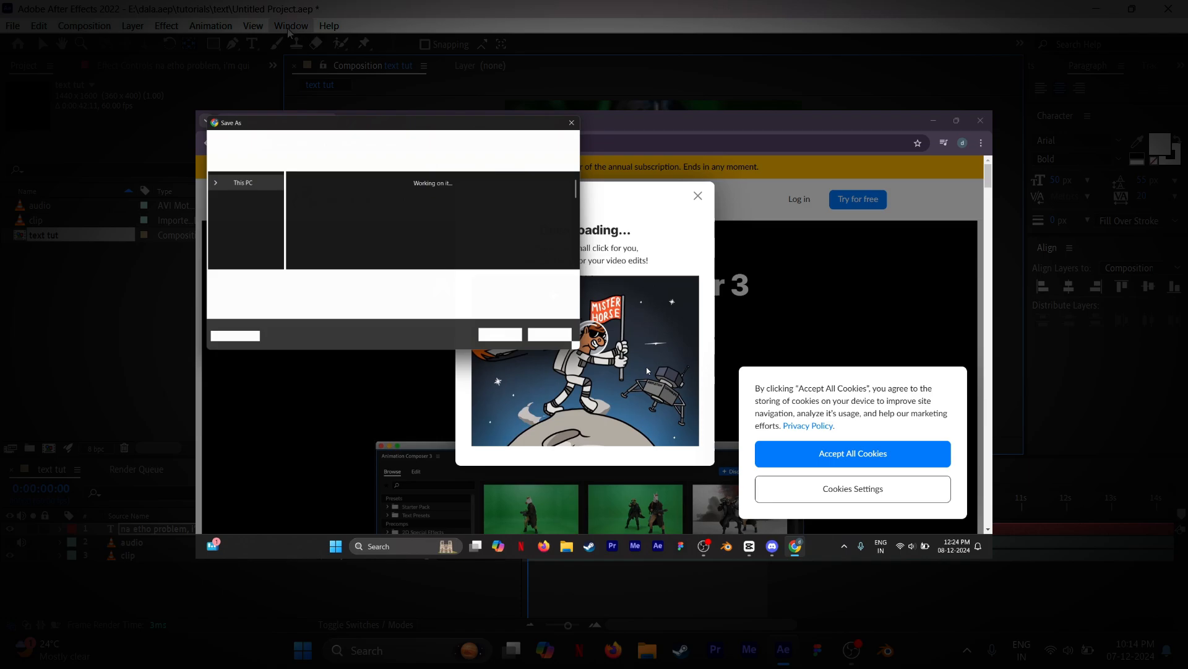
pyautogui.click(290, 27)
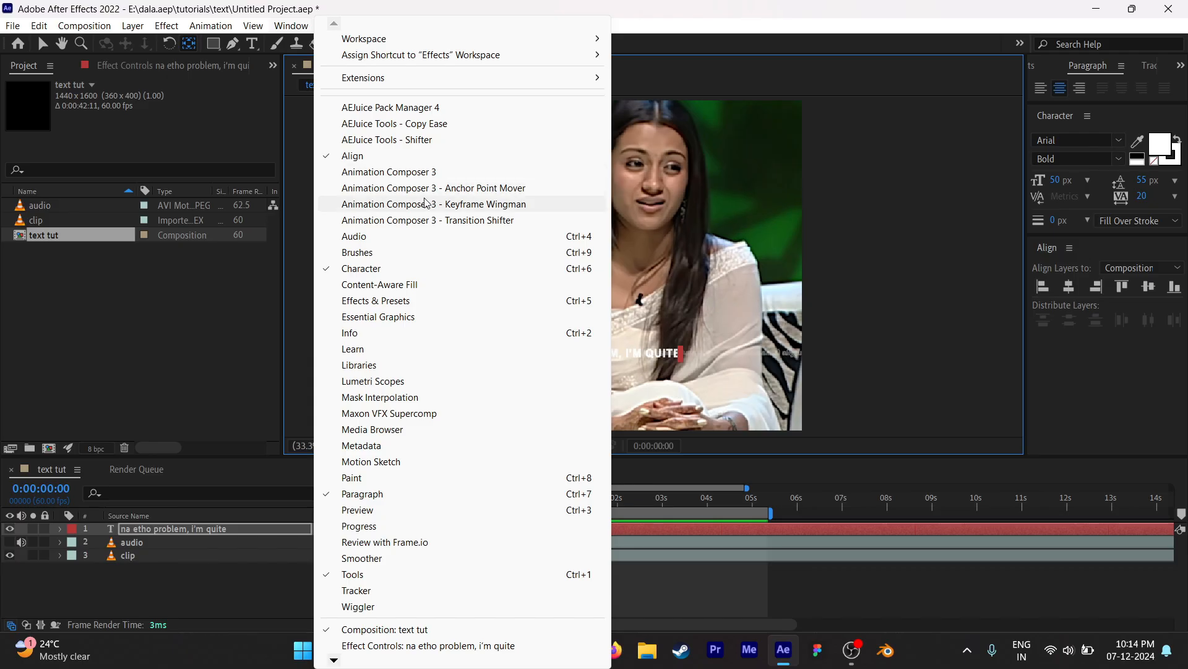
pyautogui.click(445, 193)
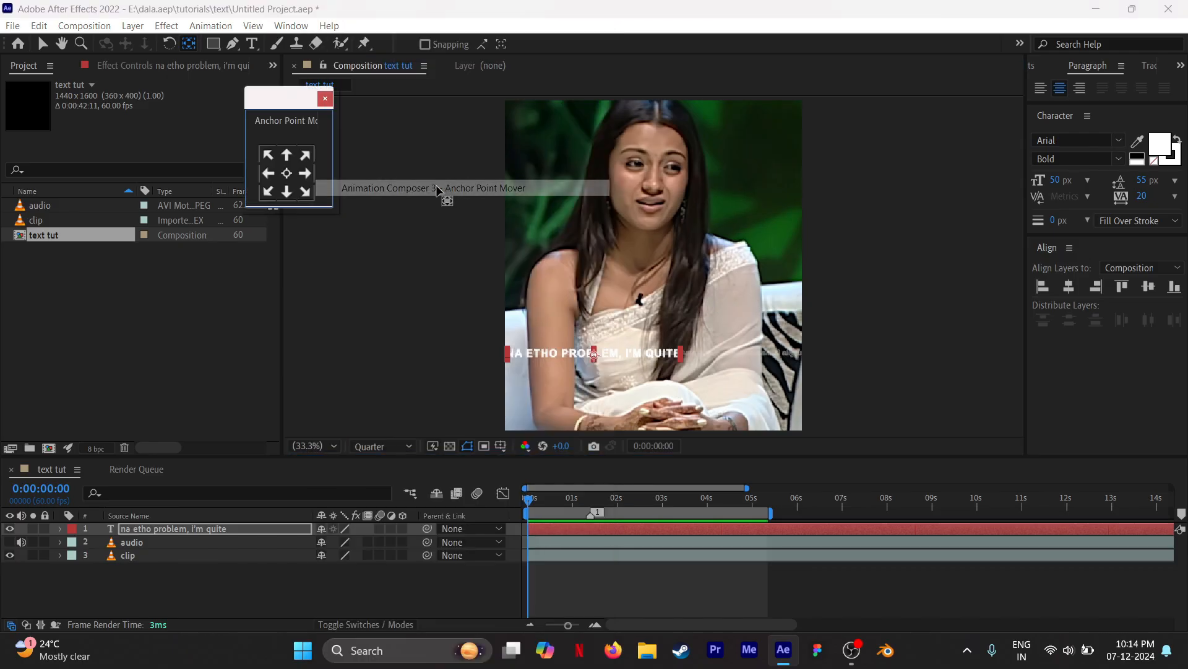
pyautogui.click(287, 177)
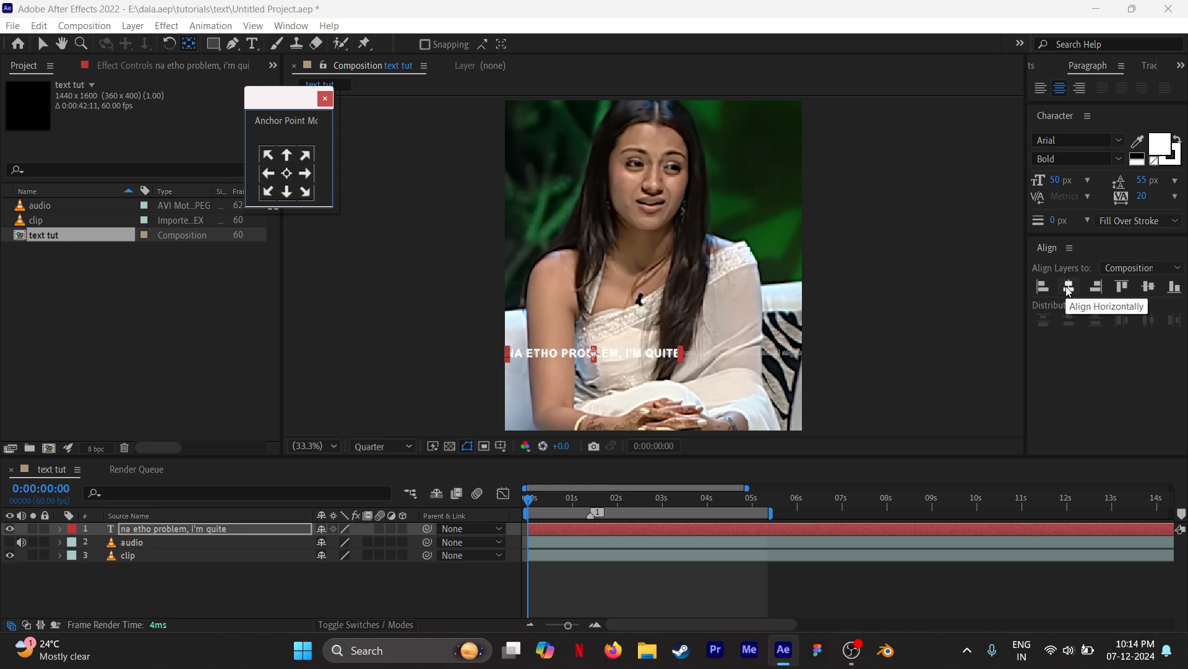
# Step: Align the text layer to the horizontal and vertical centre of the composition
pyautogui.click(290, 25)
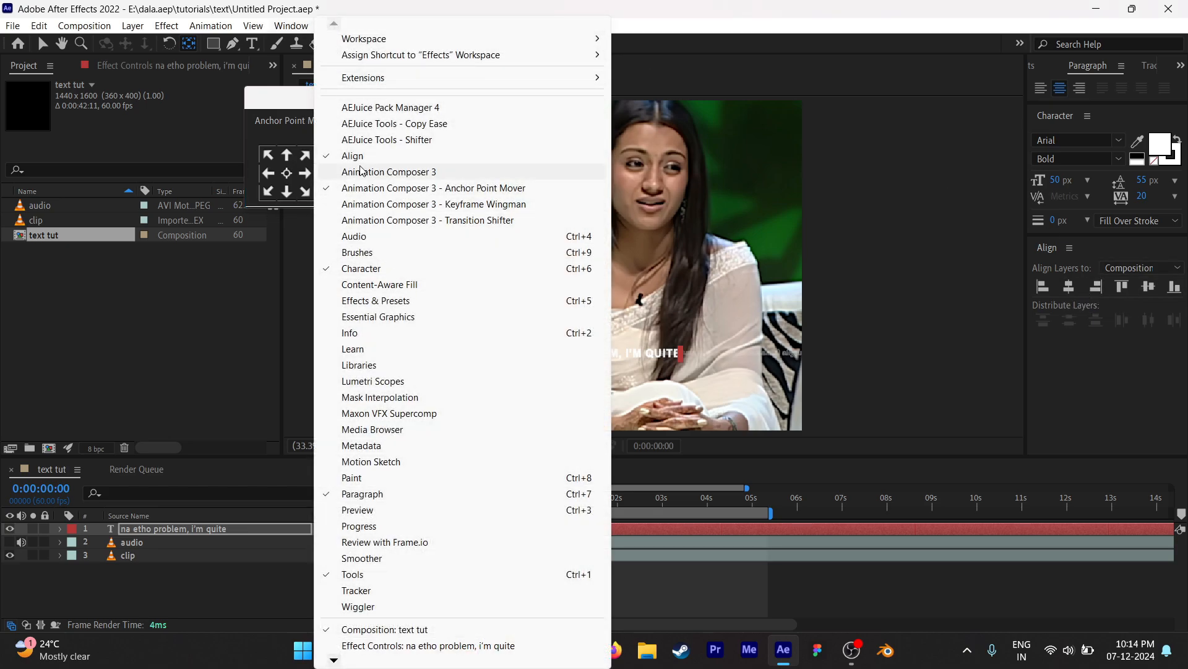
pyautogui.click(1108, 183)
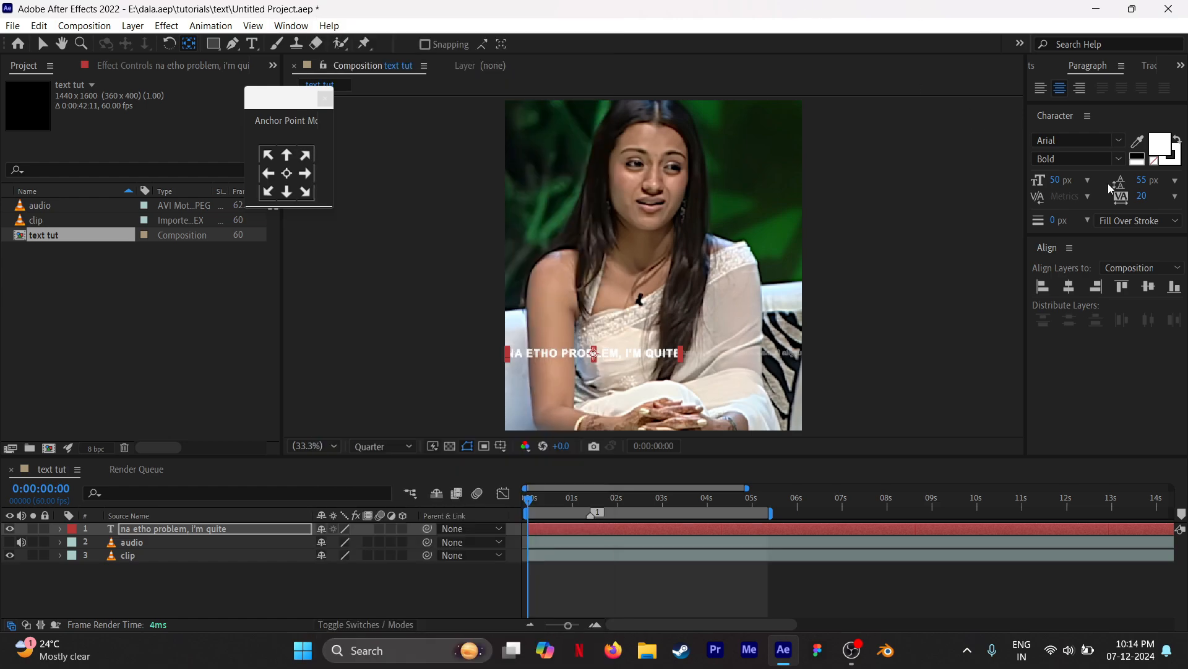
pyautogui.click(1148, 286)
pyautogui.click(371, 588)
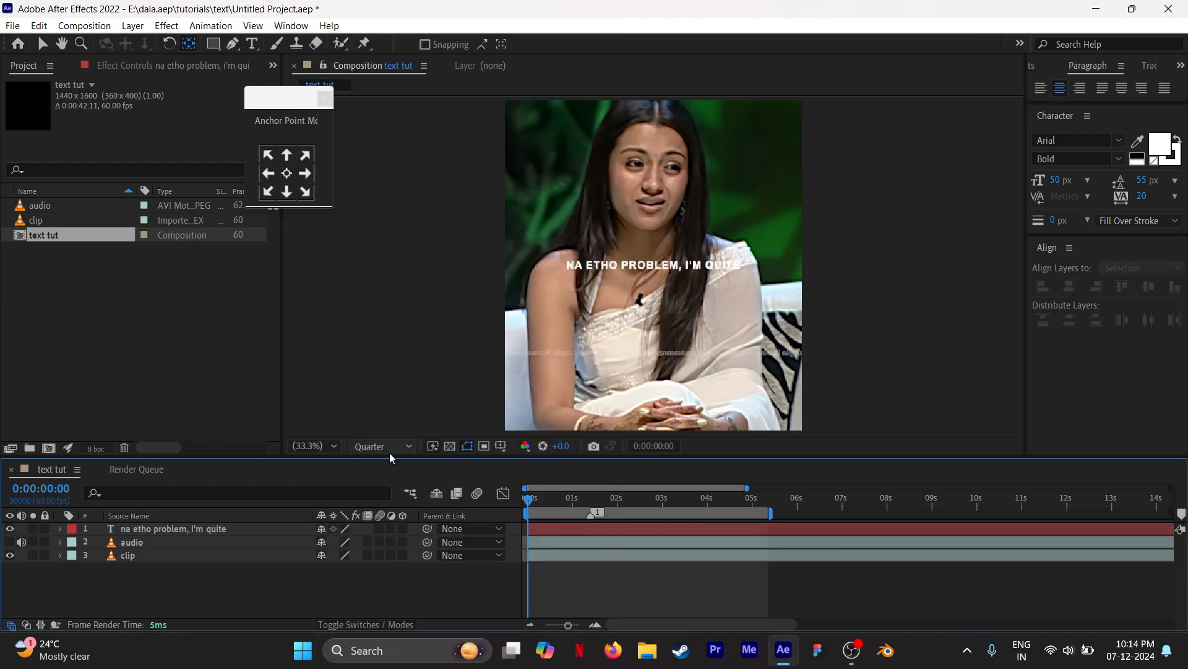
# Step: Set the composition preview to Full resolution and 100% magnification
pyautogui.click(389, 448)
pyautogui.click(378, 477)
pyautogui.press('/')
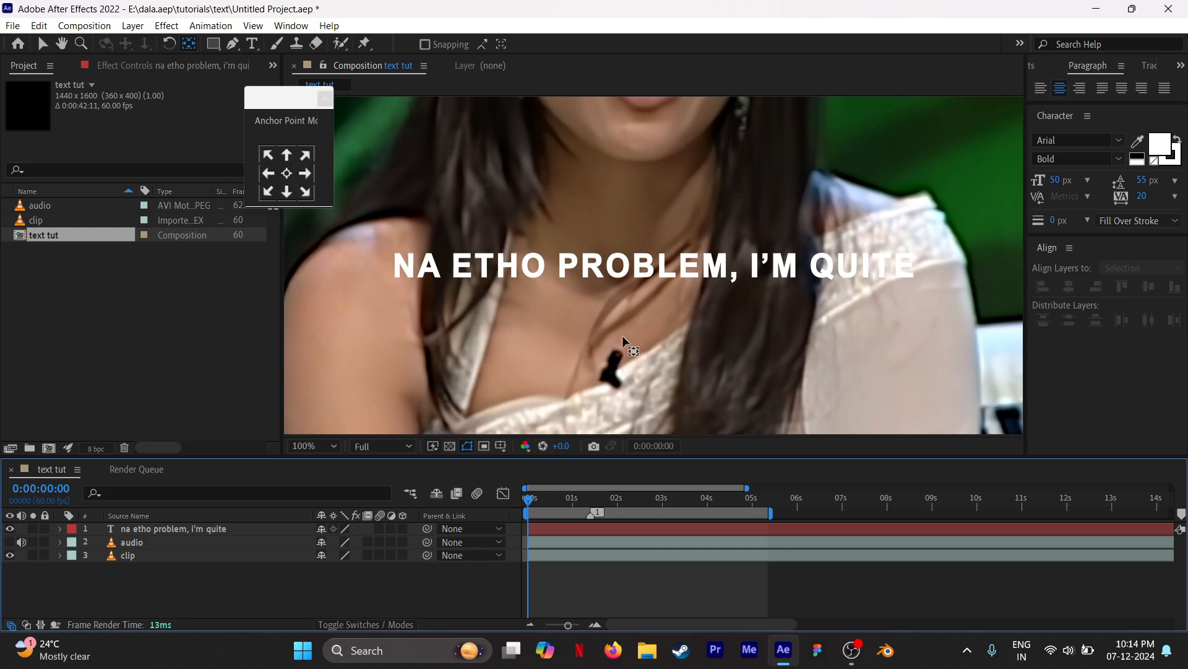
# Step: Examine the font family and font style options for the caption text layer
pyautogui.click(867, 266)
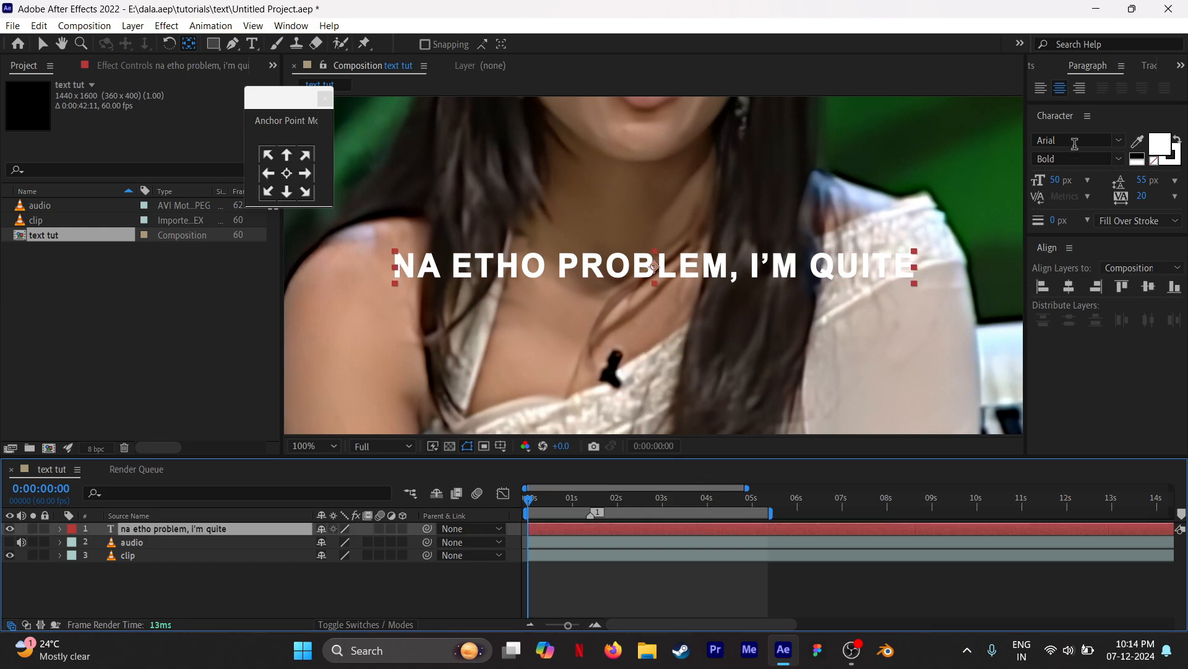
pyautogui.click(1119, 140)
pyautogui.click(1091, 128)
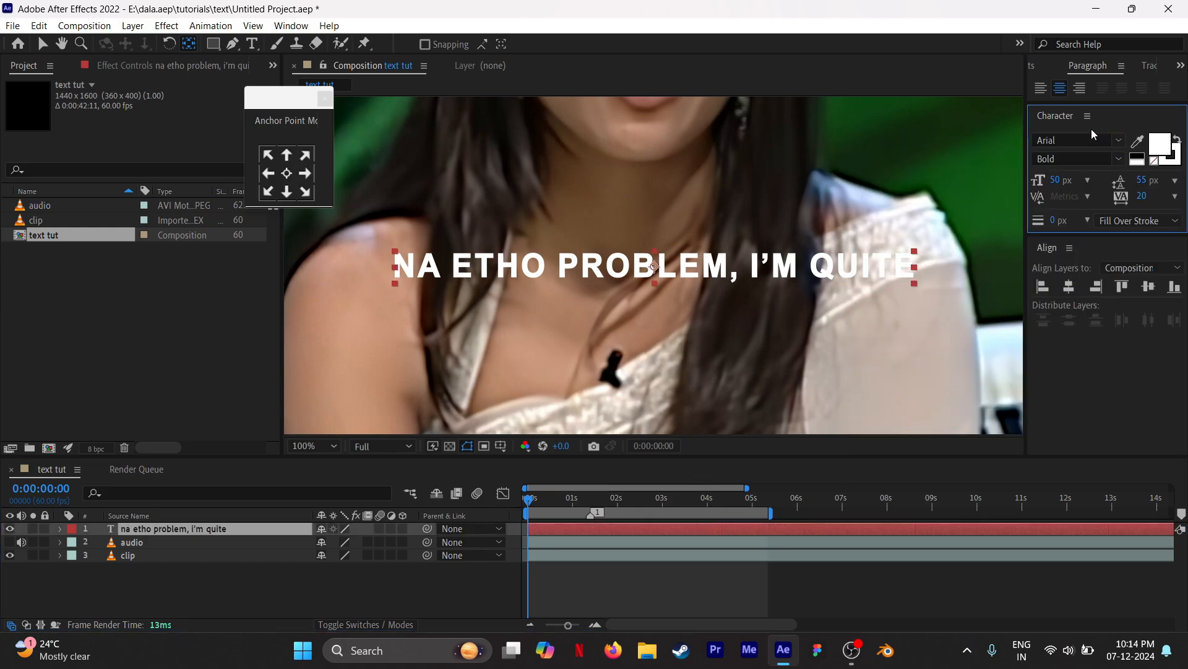
pyautogui.click(1121, 159)
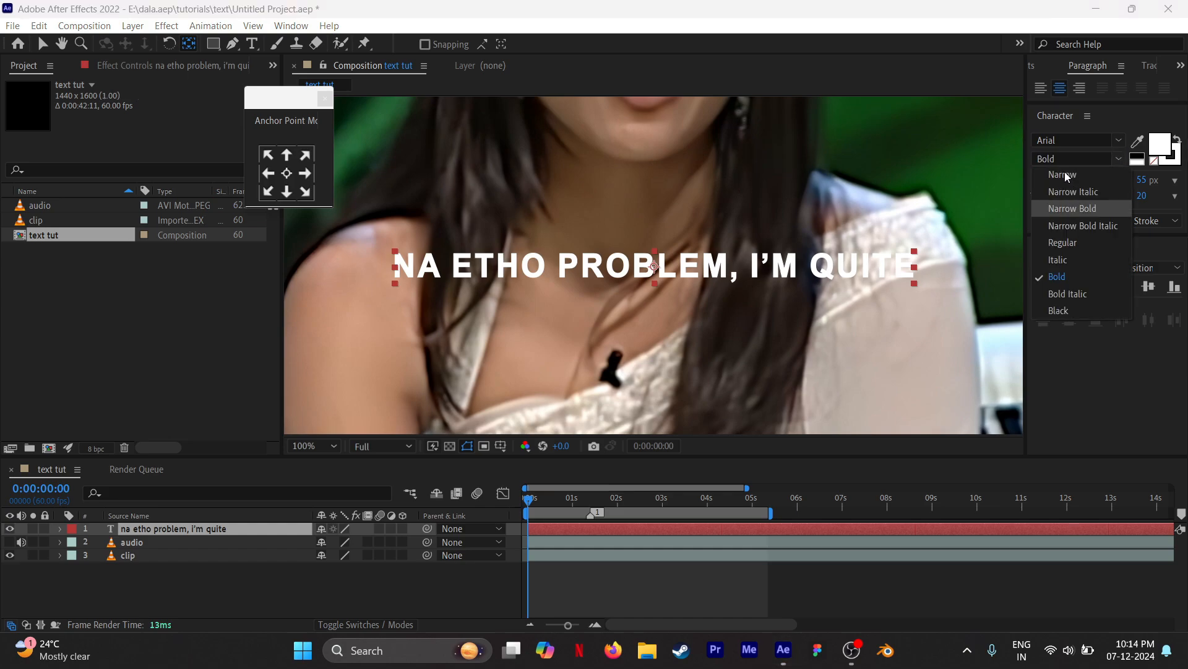
pyautogui.click(1107, 128)
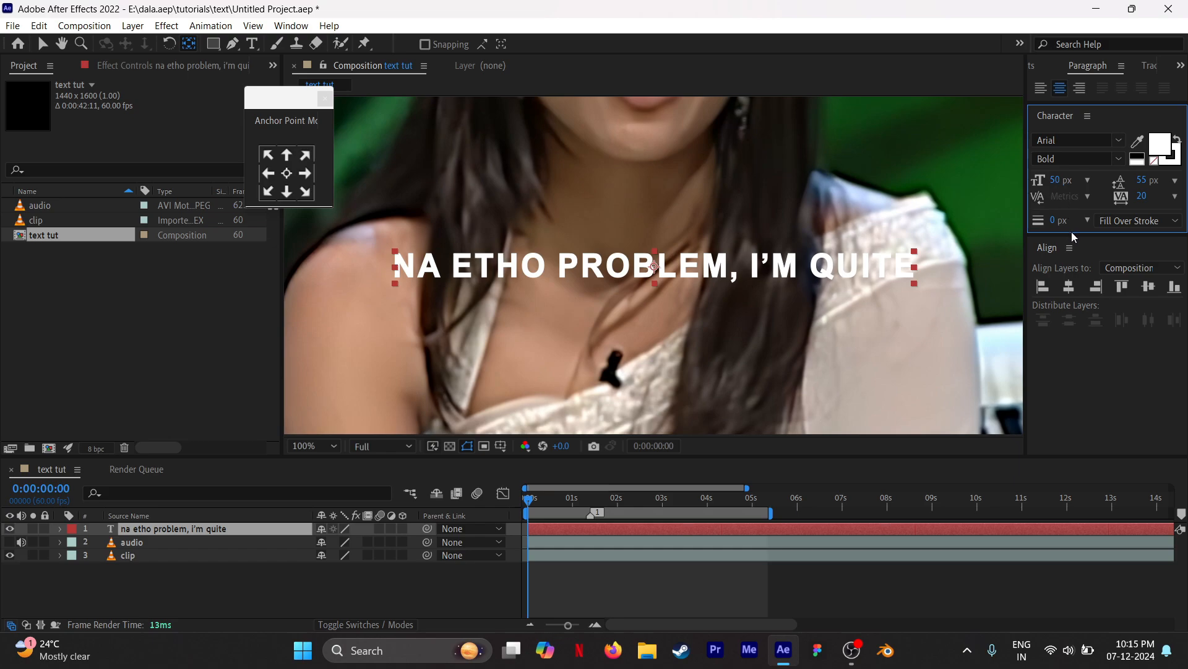
# Step: Expand the character settings, try a different leading on the caption text, and undo the leading change
pyautogui.moveTo(1075, 234); pyautogui.dragTo(1092, 354)
pyautogui.moveTo(1138, 184); pyautogui.dragTo(1144, 182)
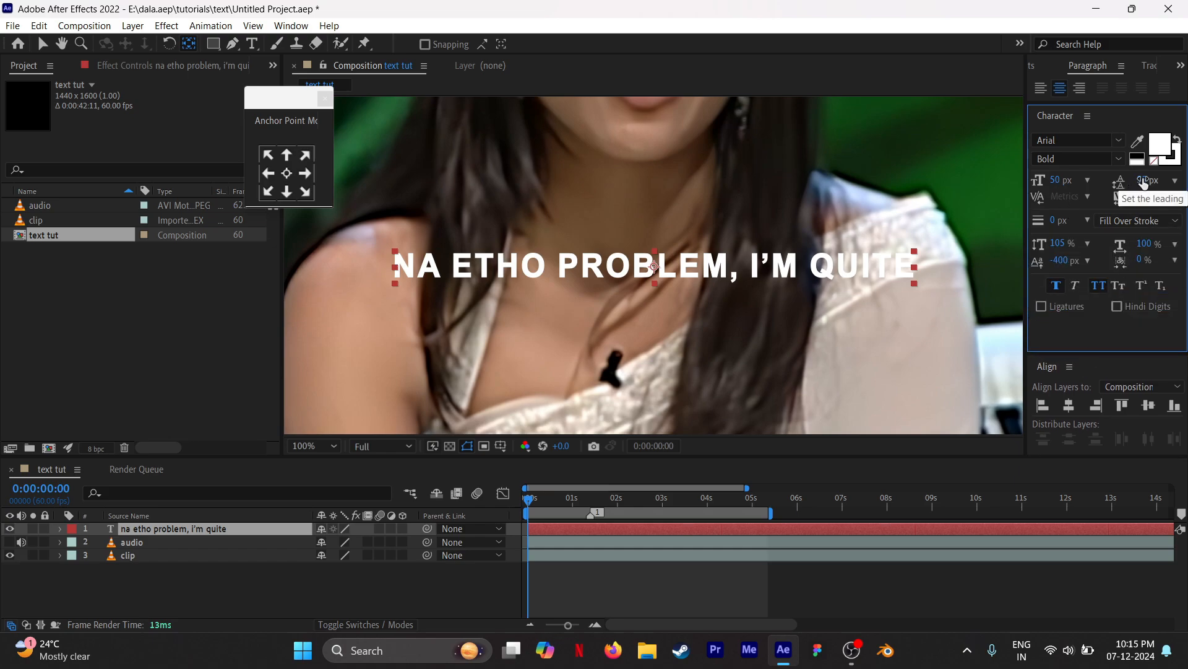
pyautogui.hotkey('ctrl', 'z')
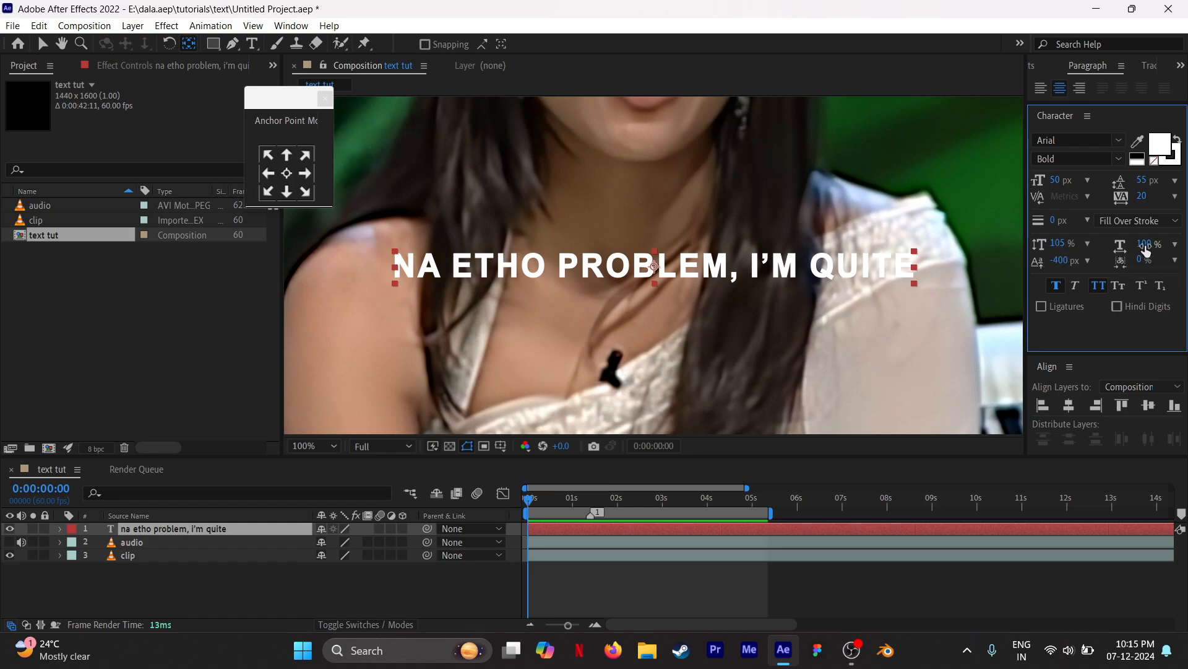
# Step: Try the caption text without All Caps and turn All Caps back on
pyautogui.click(1057, 287)
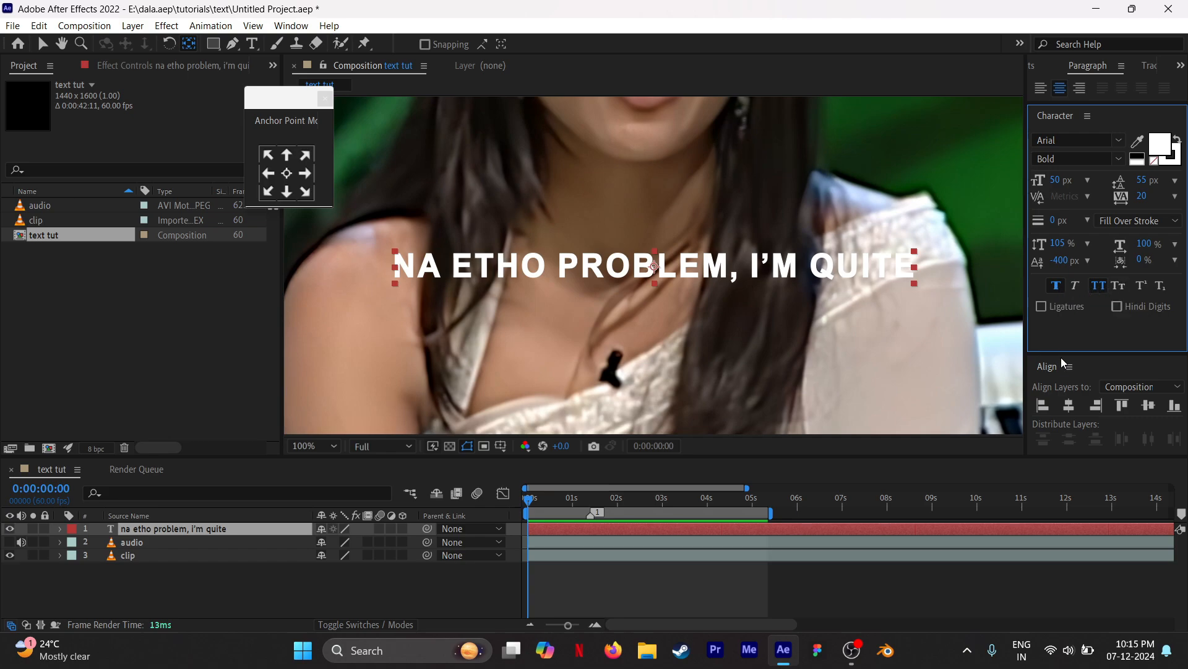
pyautogui.click(1099, 288)
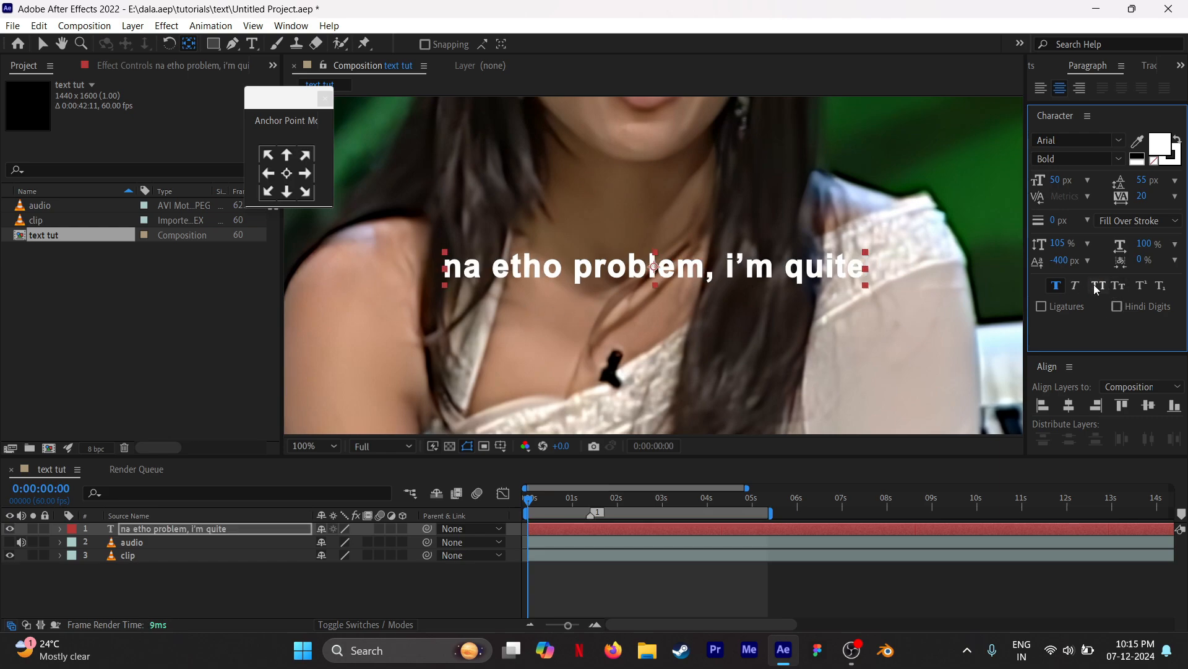
pyautogui.click(1097, 286)
# Step: Select the caption text layer, show the Effects & Presets list and enlarge it
pyautogui.scroll(-2, 600, 408)
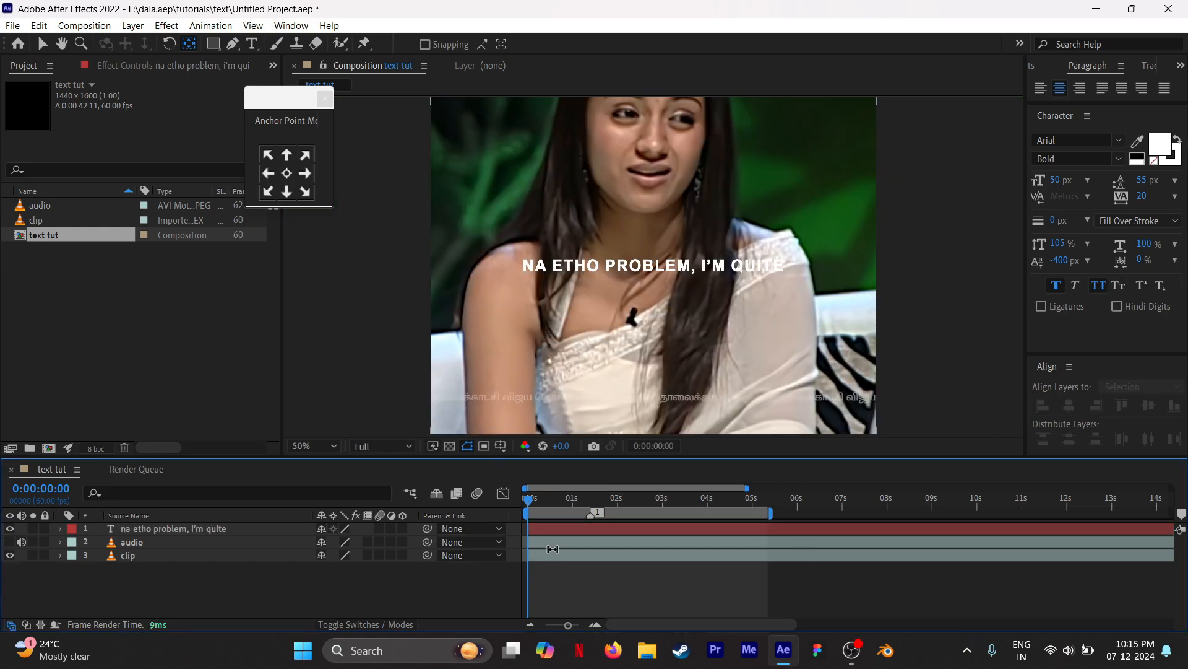
pyautogui.click(550, 527)
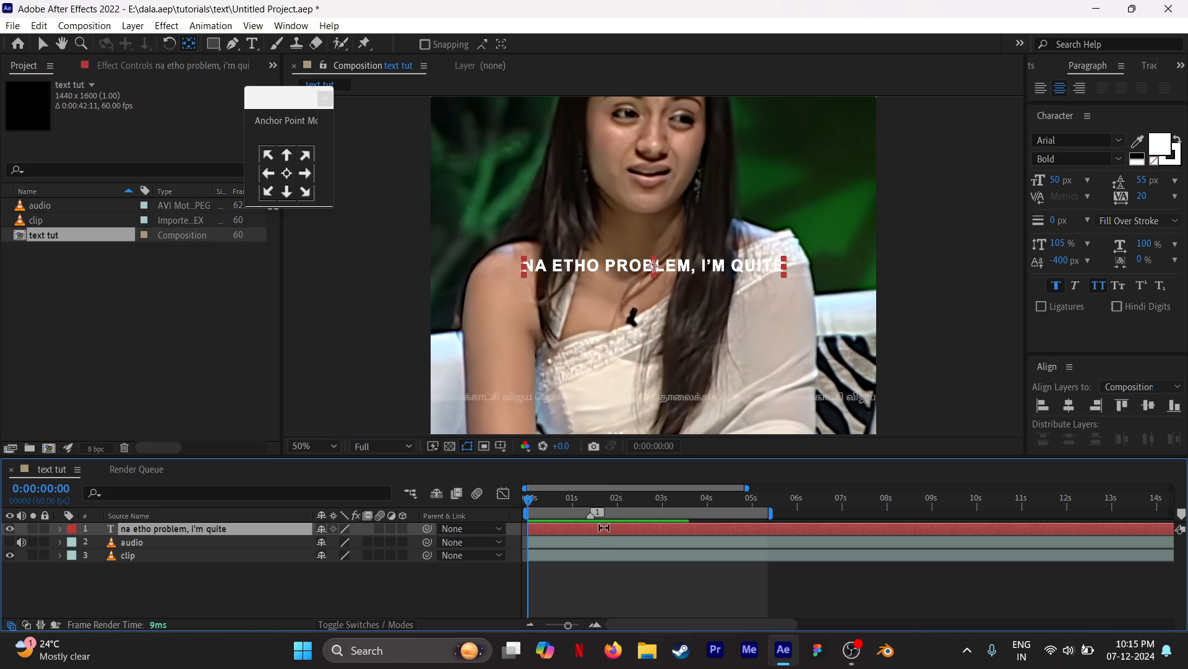
pyautogui.hotkey('ctrl', '5')
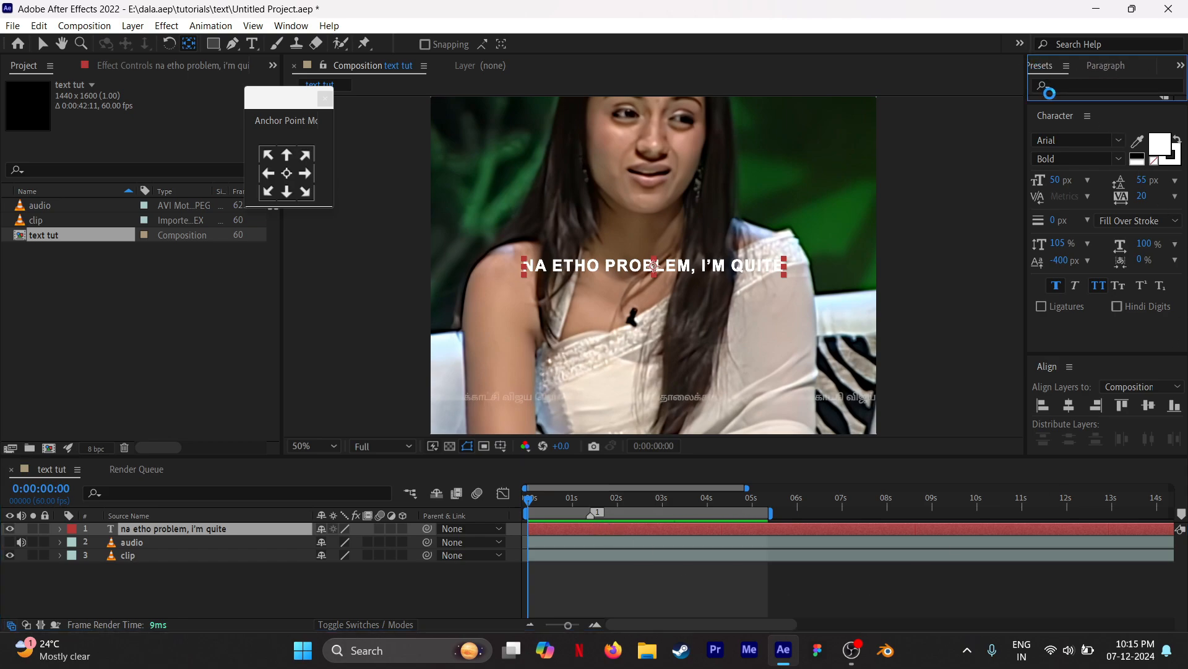
pyautogui.moveTo(1068, 105); pyautogui.dragTo(1090, 347)
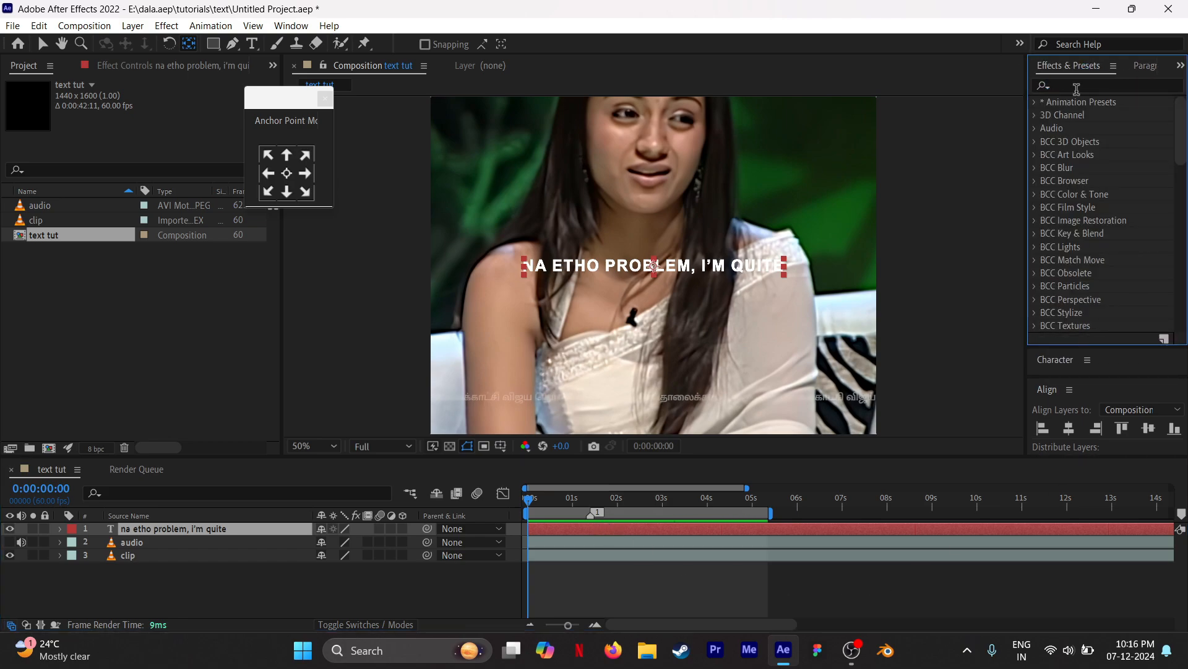
pyautogui.click(290, 26)
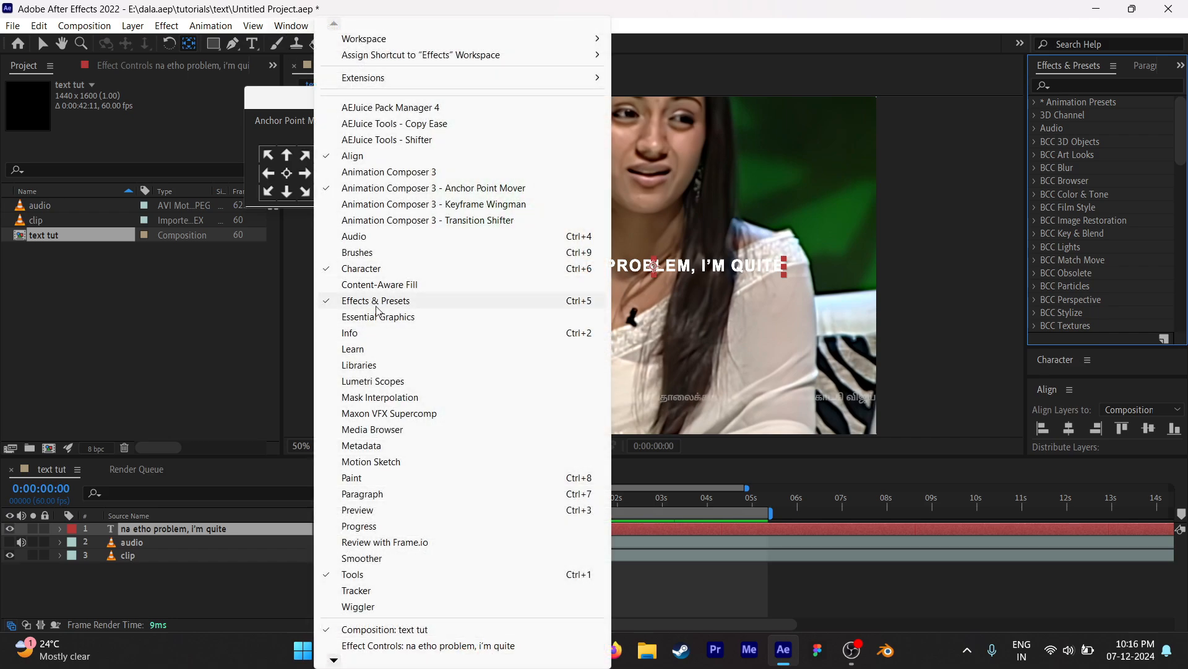
pyautogui.click(291, 27)
# Step: Search the effects and presets for "fade" and apply the Fade Up Words preset to the caption text layer at the composition's start
pyautogui.click(1069, 81)
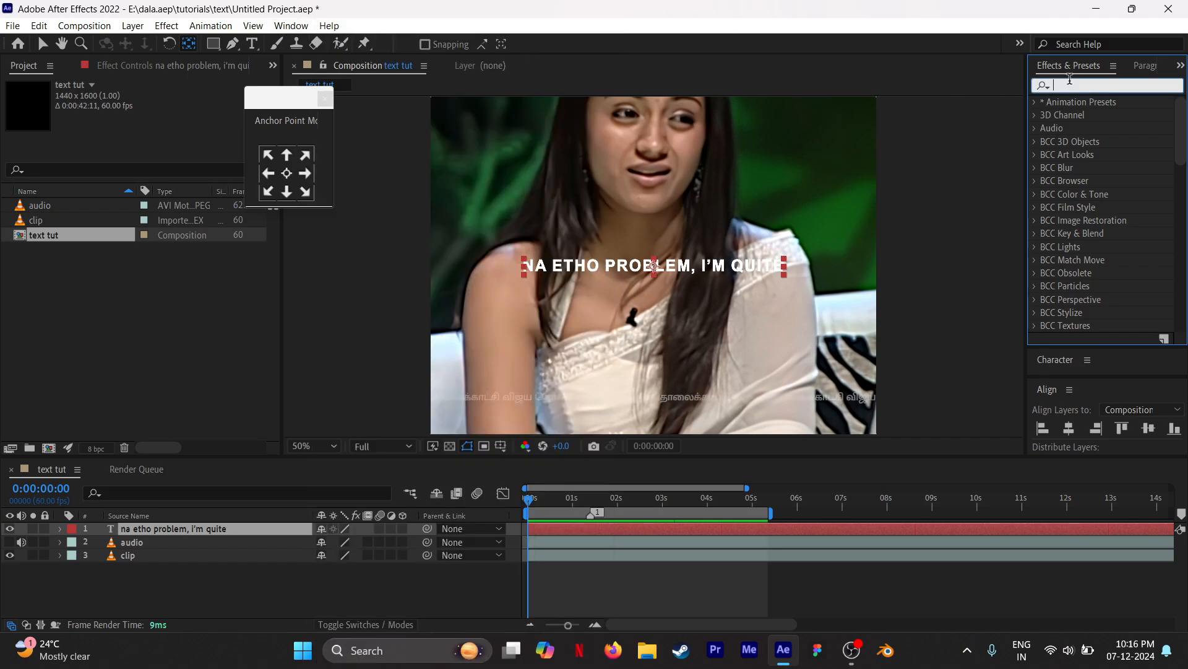
pyautogui.write('fade in')
pyautogui.press('BackSpace')
pyautogui.press('BackSpace')
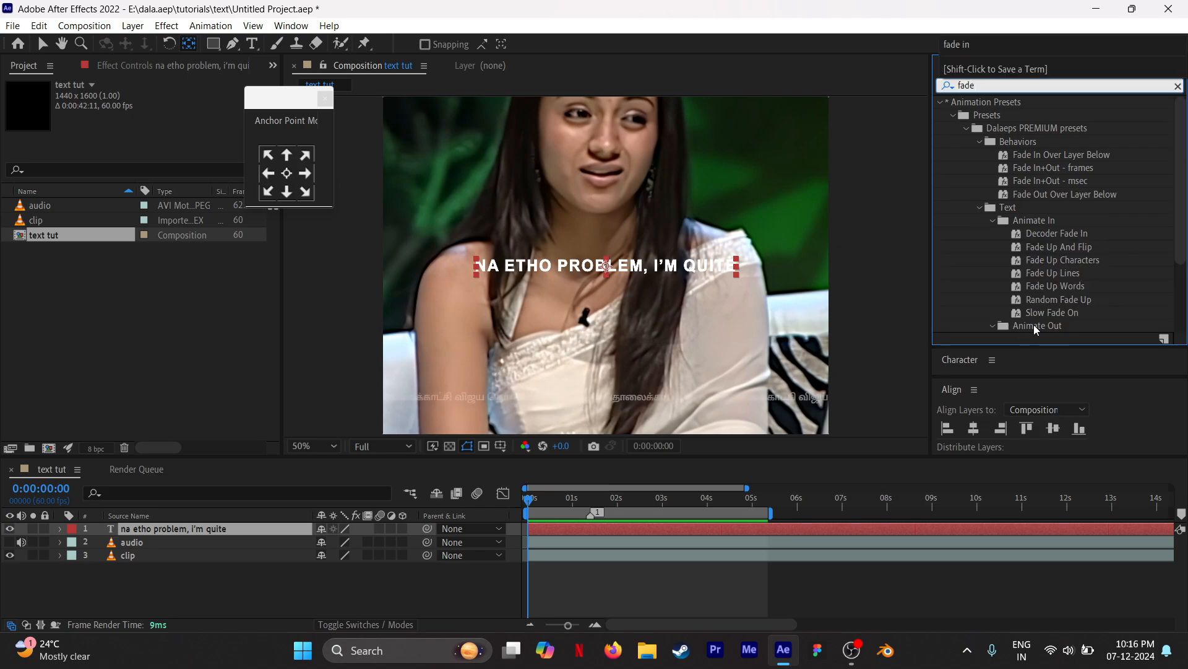
pyautogui.moveTo(1061, 287); pyautogui.dragTo(590, 499)
# Step: Using the audio waveform as timing reference, move the caption's second Range Selector Start keyframe to about 0:00:01:24
pyautogui.click(568, 544)
pyautogui.press('l')
pyautogui.press('l')
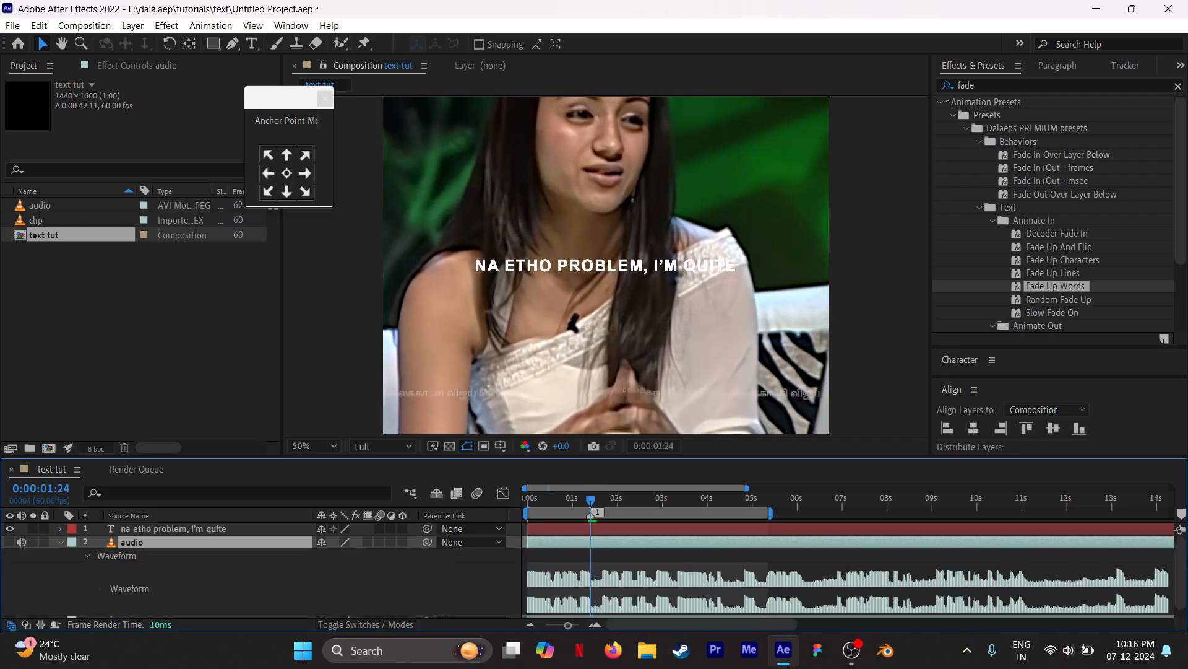
pyautogui.click(527, 512)
pyautogui.press('u')
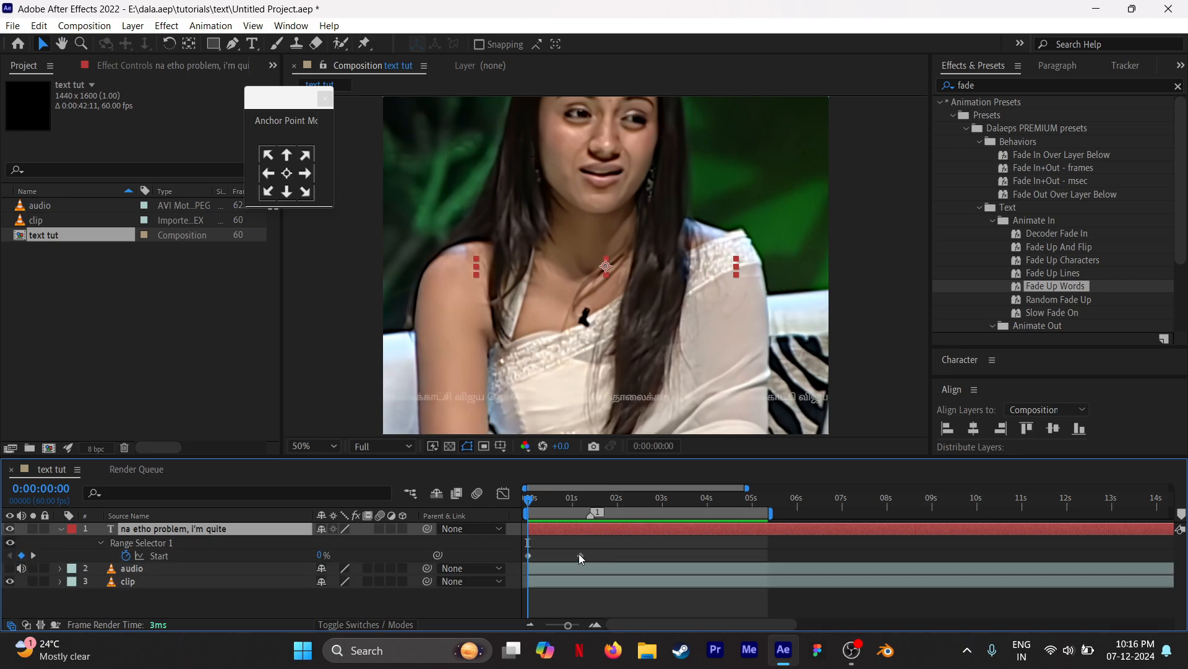
pyautogui.moveTo(580, 557); pyautogui.dragTo(589, 556)
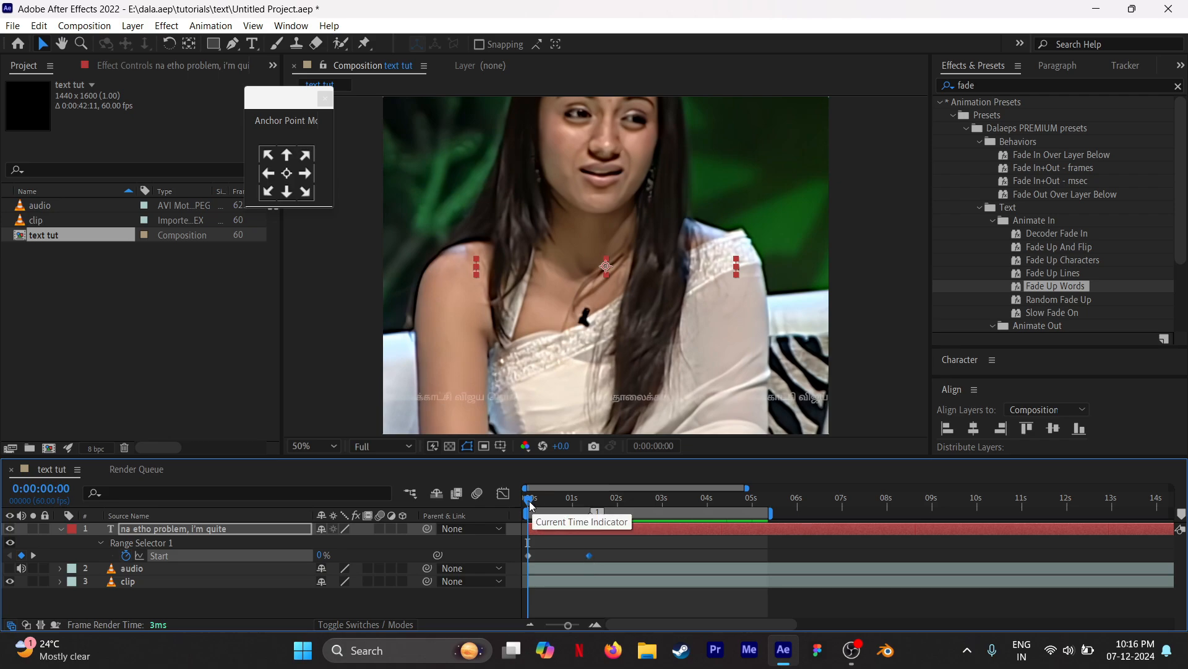
# Step: Return the playhead to 0:00:00:00 and collapse the caption text layer's animation properties
pyautogui.moveTo(530, 504)
pyautogui.mouseDown()
pyautogui.moveTo(565, 504)
pyautogui.moveTo(525, 507)
pyautogui.mouseUp()
pyautogui.click(570, 596)
pyautogui.click(554, 529)
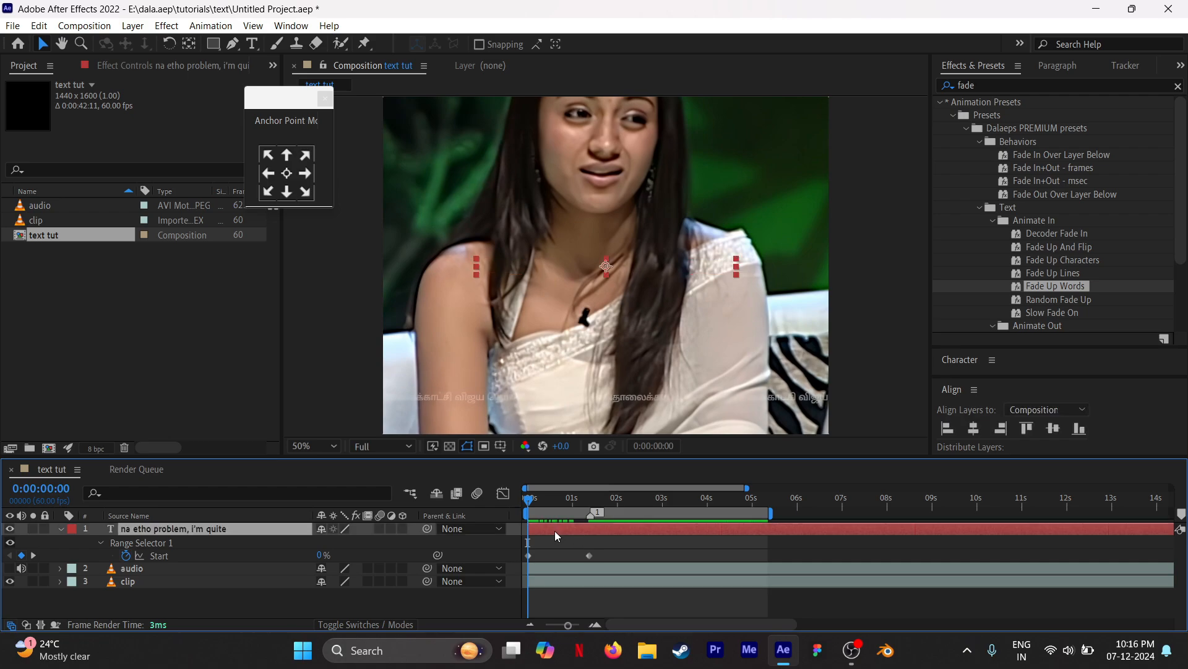
pyautogui.click(60, 528)
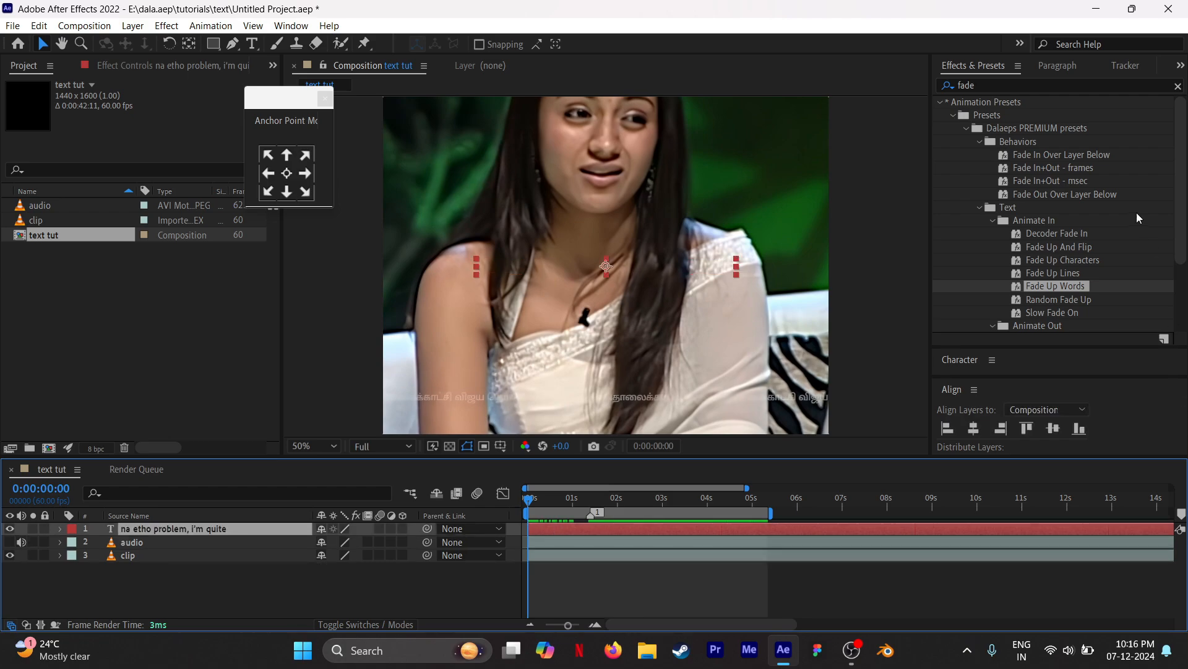
# Step: Search the effects and presets for "fade i" and apply the Fade In+Out - frames preset to the caption text layer
pyautogui.click(1178, 86)
pyautogui.write('fade i')
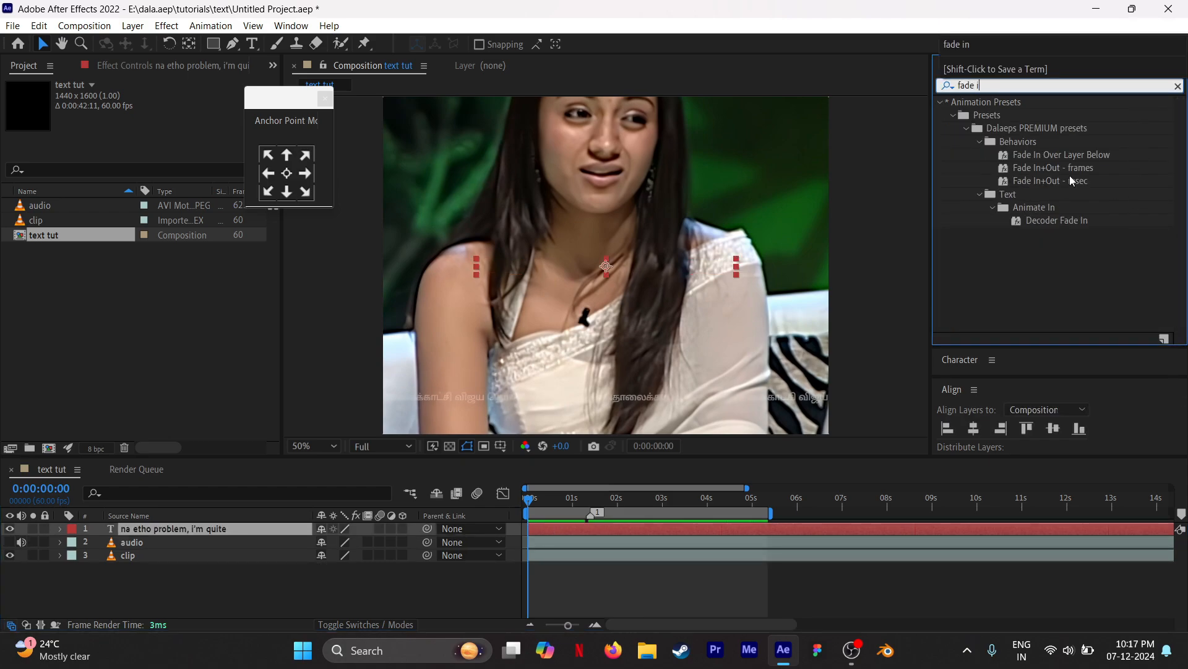
pyautogui.moveTo(1087, 171); pyautogui.dragTo(596, 531)
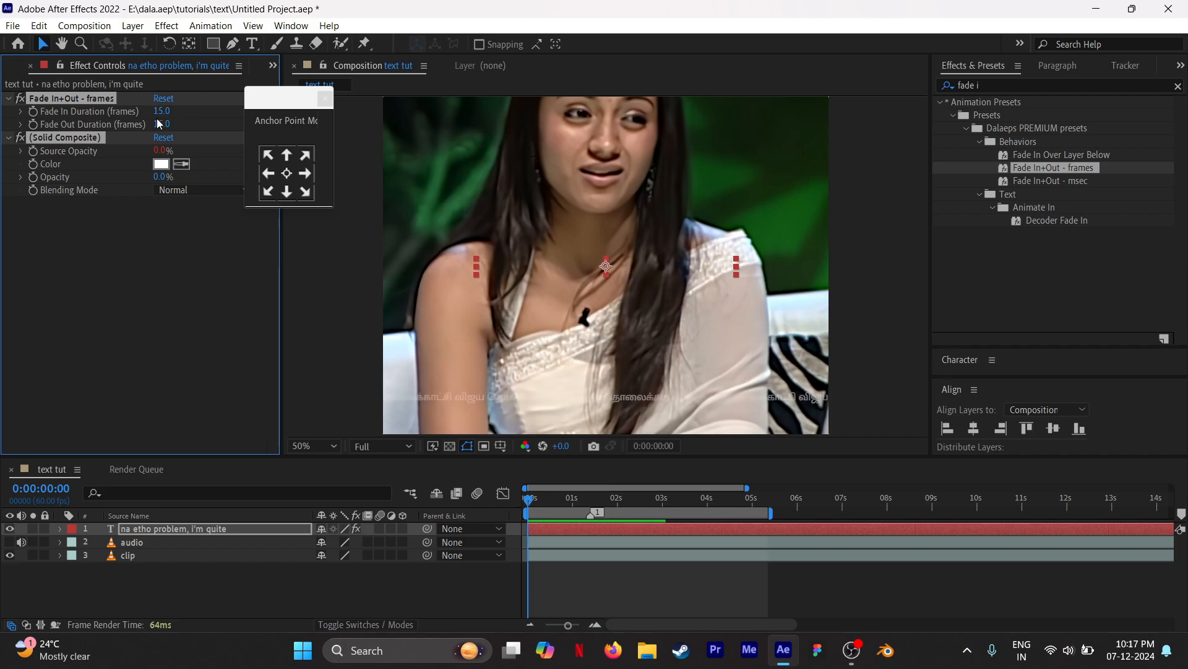
# Step: Search the presets for "fade" and apply Fade Out Slow to the caption text layer at marker 1's time, 0:00:01:24
pyautogui.moveTo(541, 499); pyautogui.dragTo(597, 499)
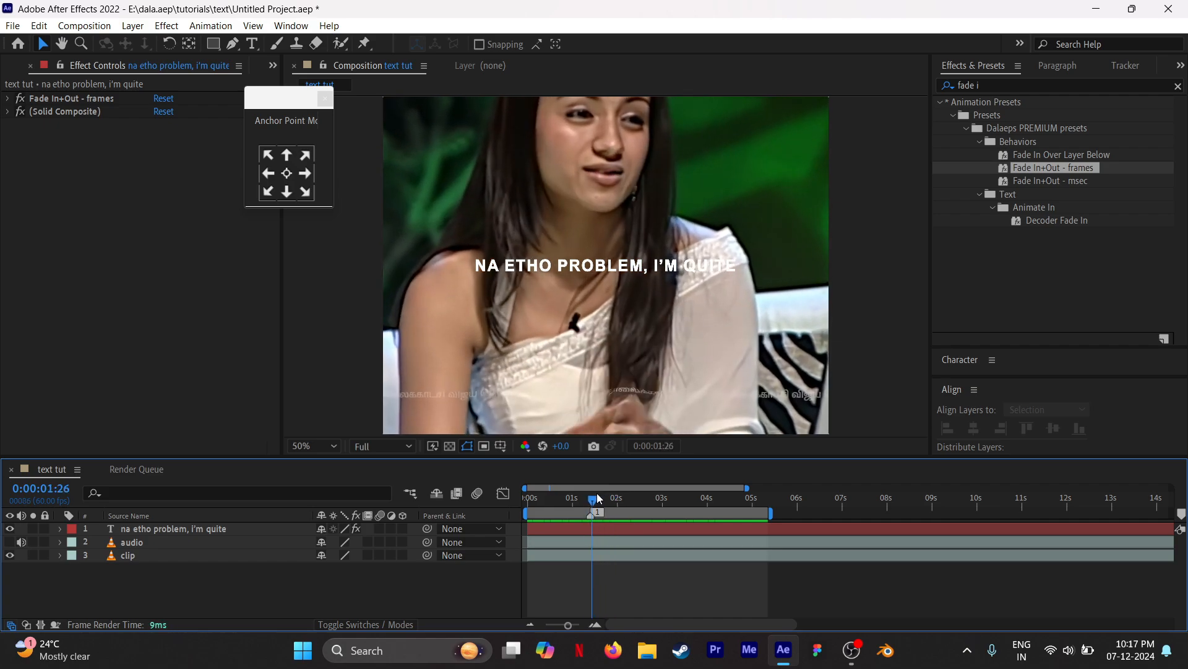
pyautogui.rightClick(593, 518)
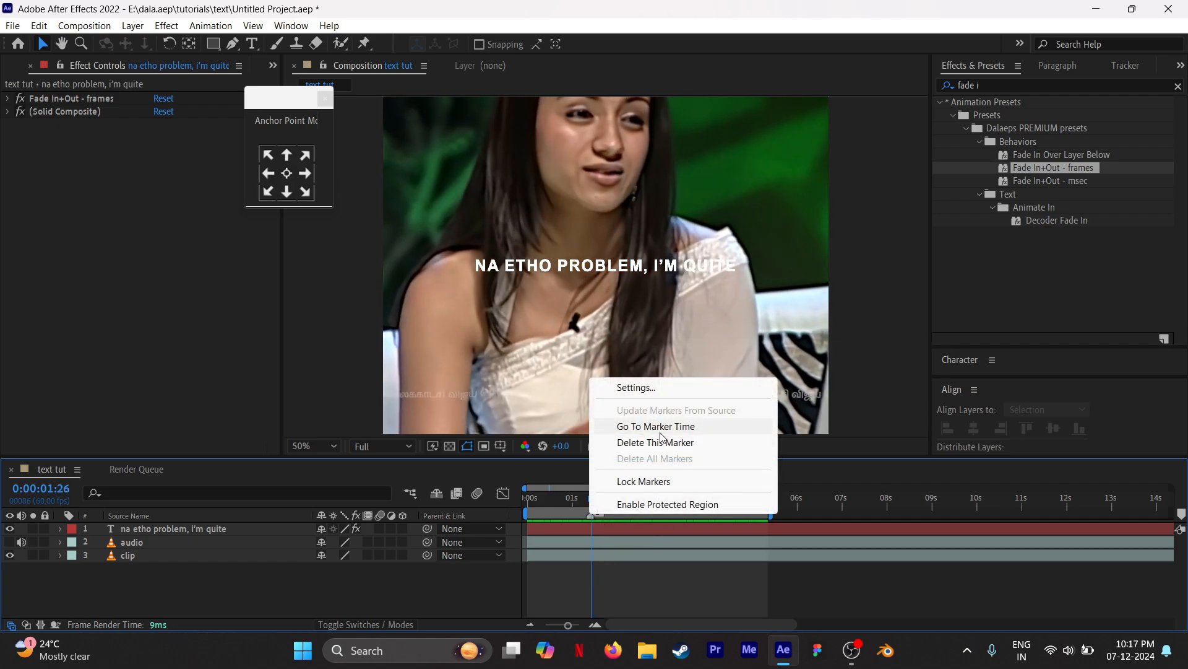
pyautogui.click(656, 425)
pyautogui.click(615, 531)
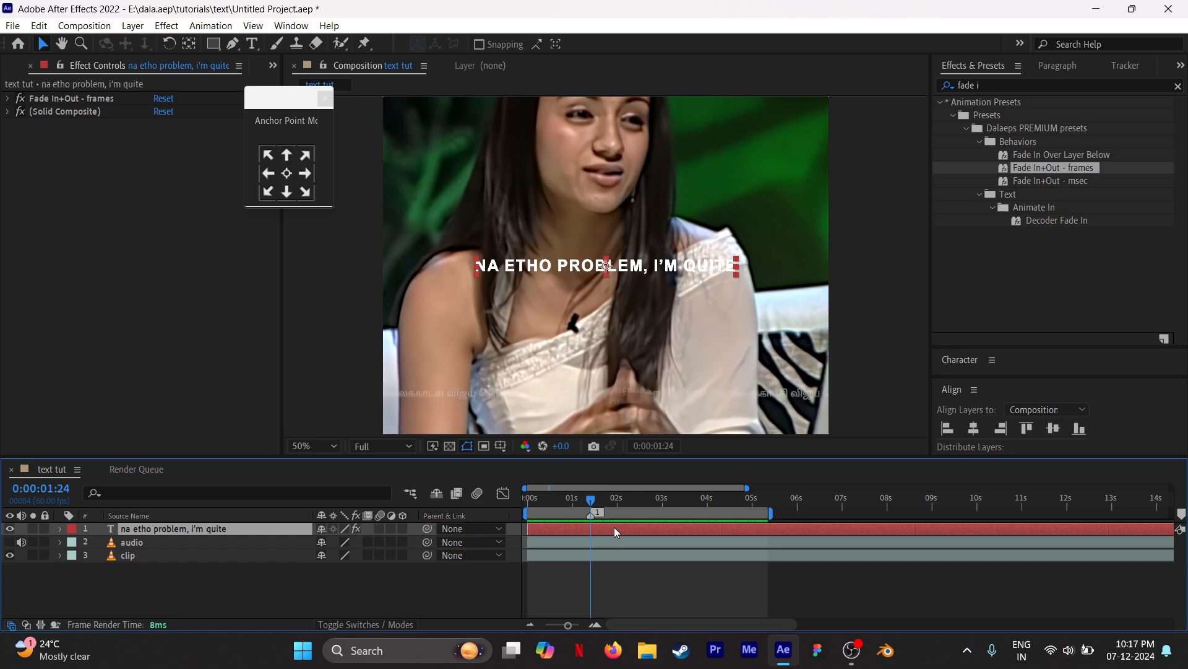
pyautogui.click(1110, 86)
pyautogui.hotkey('ctrl', 'a')
pyautogui.press('BackSpace')
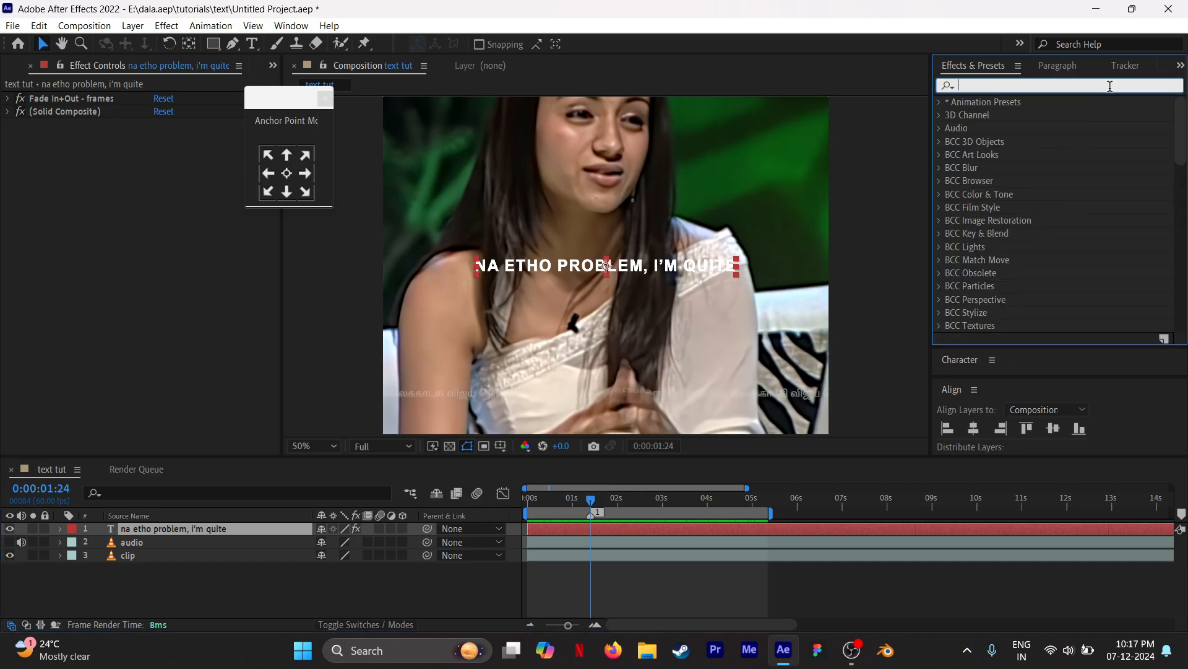
pyautogui.write('fade')
pyautogui.scroll(-2, 1067, 295)
pyautogui.moveTo(1067, 295); pyautogui.dragTo(648, 529)
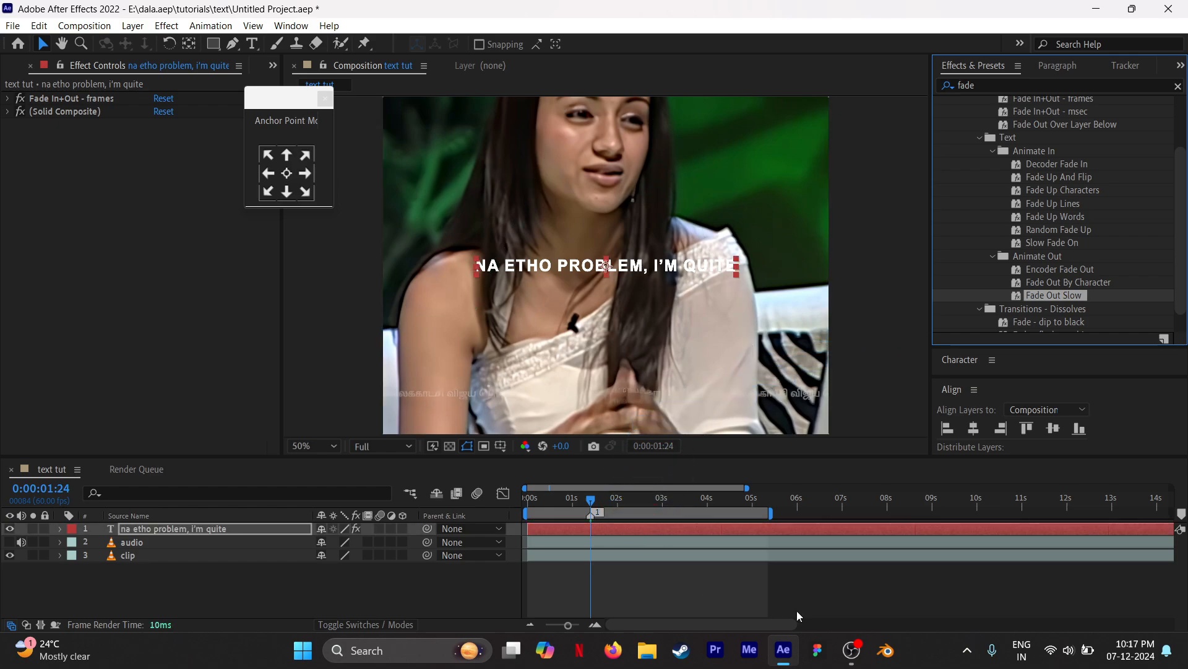
# Step: Using the audio waveform as timing reference, move the caption's second Range Selector Offset keyframe to just after 0:00:02:20
pyautogui.press('u')
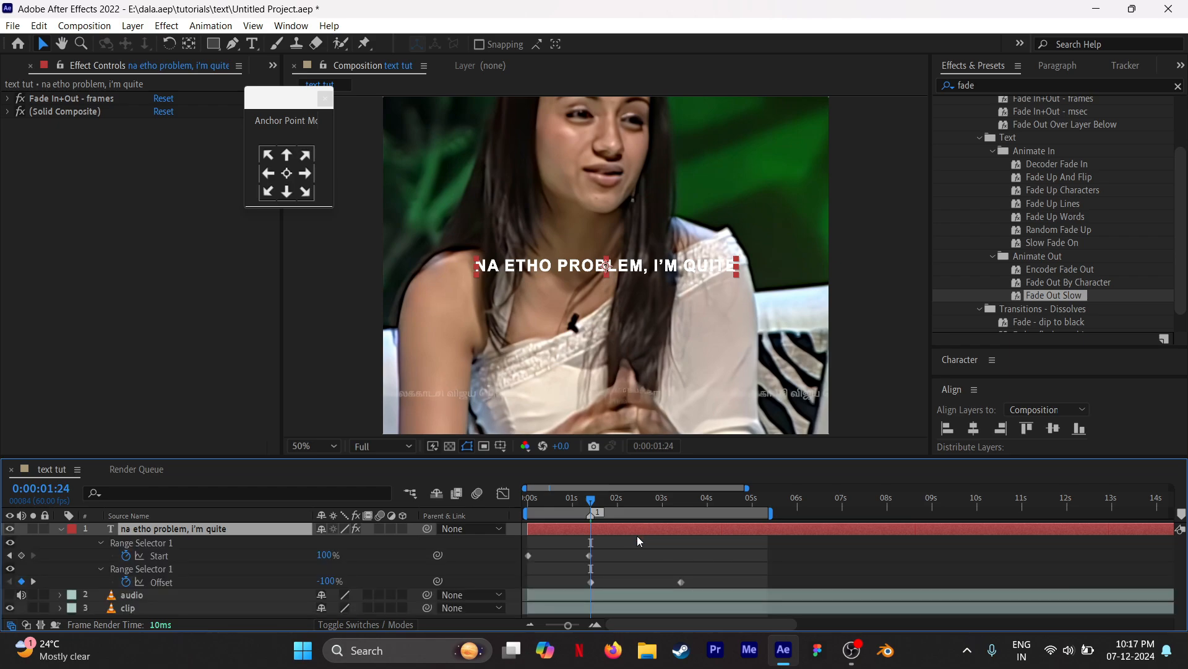
pyautogui.click(651, 594)
pyautogui.press('l')
pyautogui.press('l')
pyautogui.moveTo(592, 501); pyautogui.dragTo(638, 504)
pyautogui.scroll(2, 644, 555)
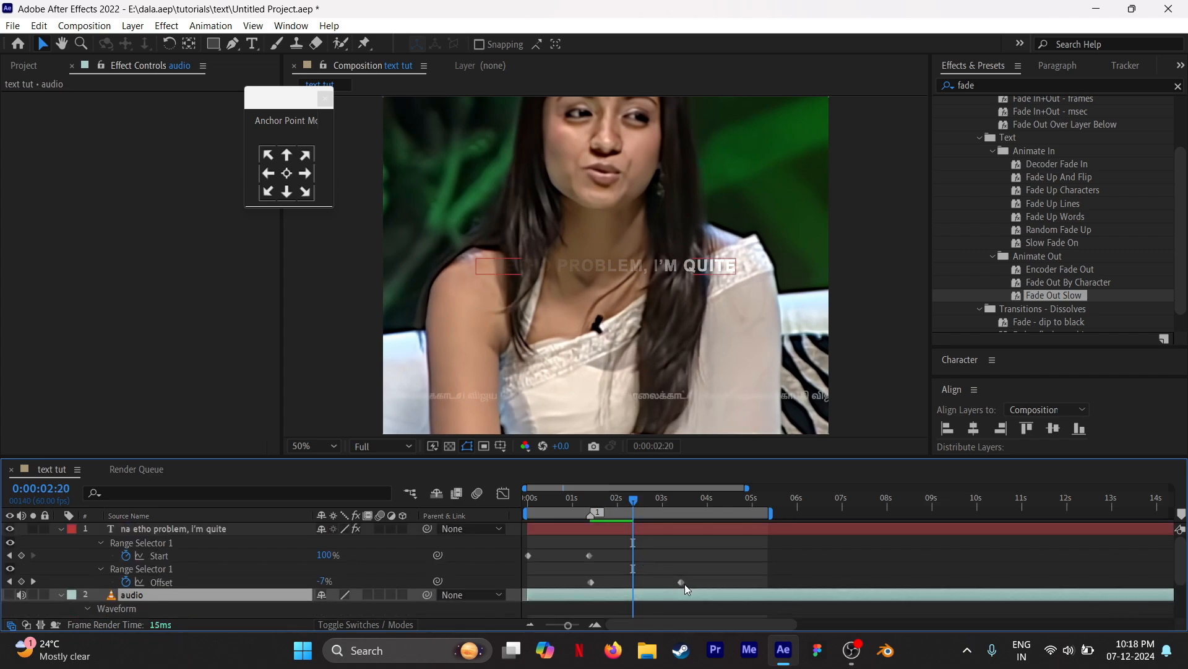
pyautogui.click(679, 582)
pyautogui.moveTo(678, 582); pyautogui.dragTo(642, 581)
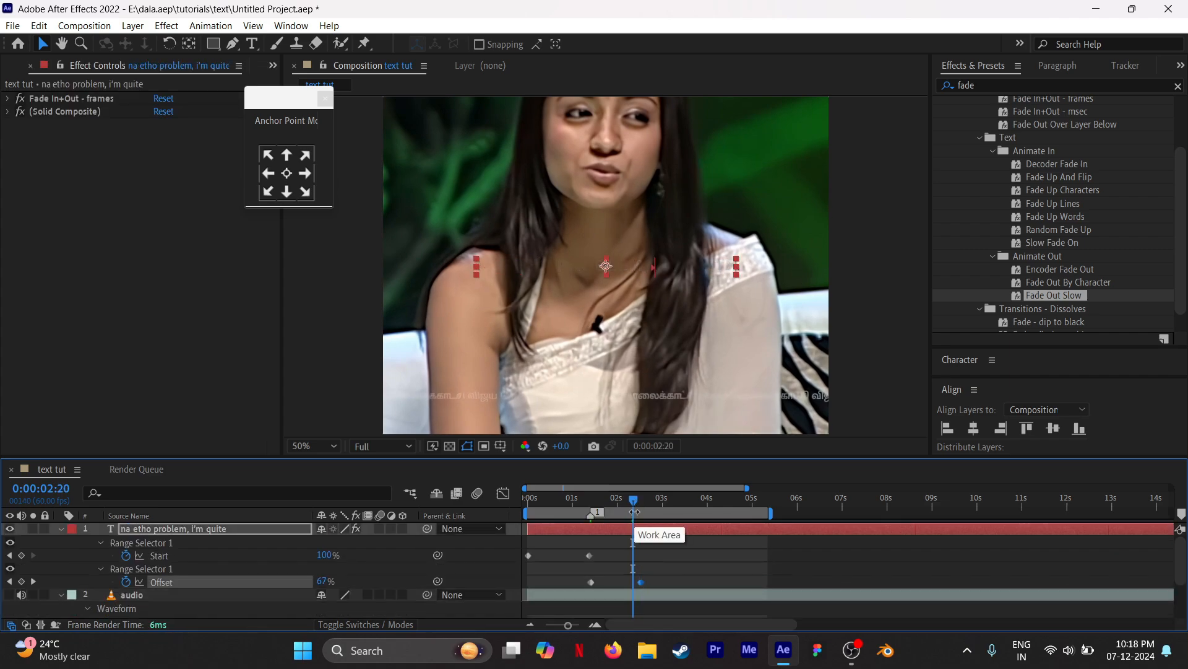
# Step: Return the playhead to 0:00:00:00 and set Ease High to 55% in the advanced options of the fade-out Range Selector
pyautogui.moveTo(635, 506); pyautogui.dragTo(528, 501)
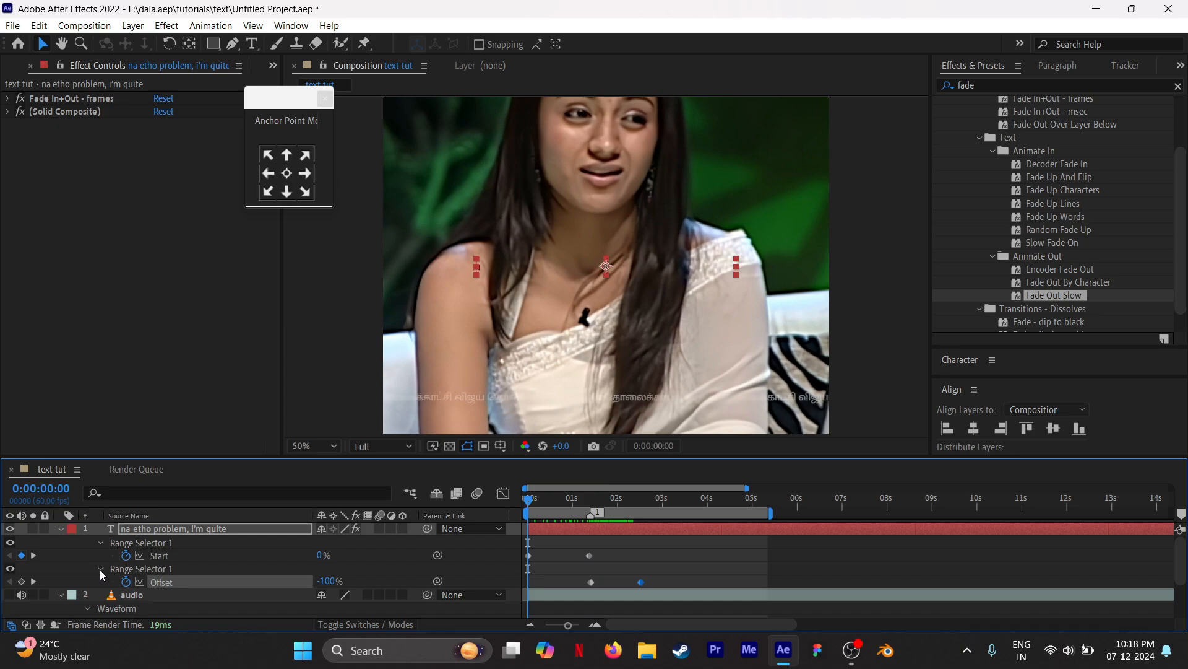
pyautogui.click(101, 568)
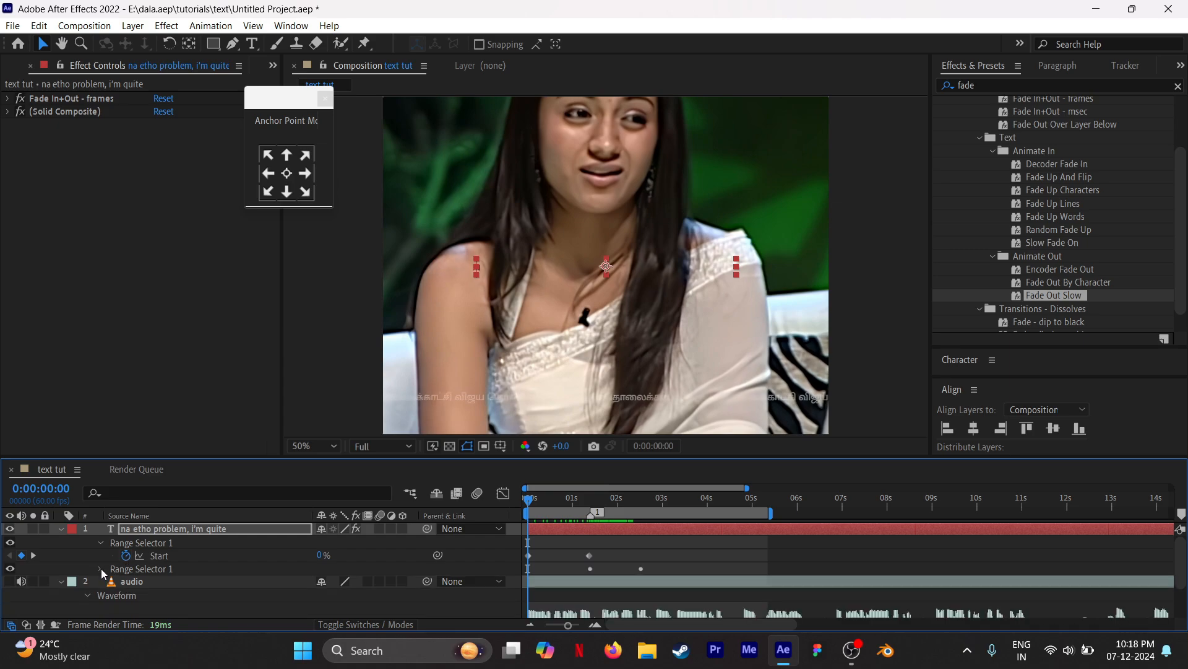
pyautogui.click(100, 569)
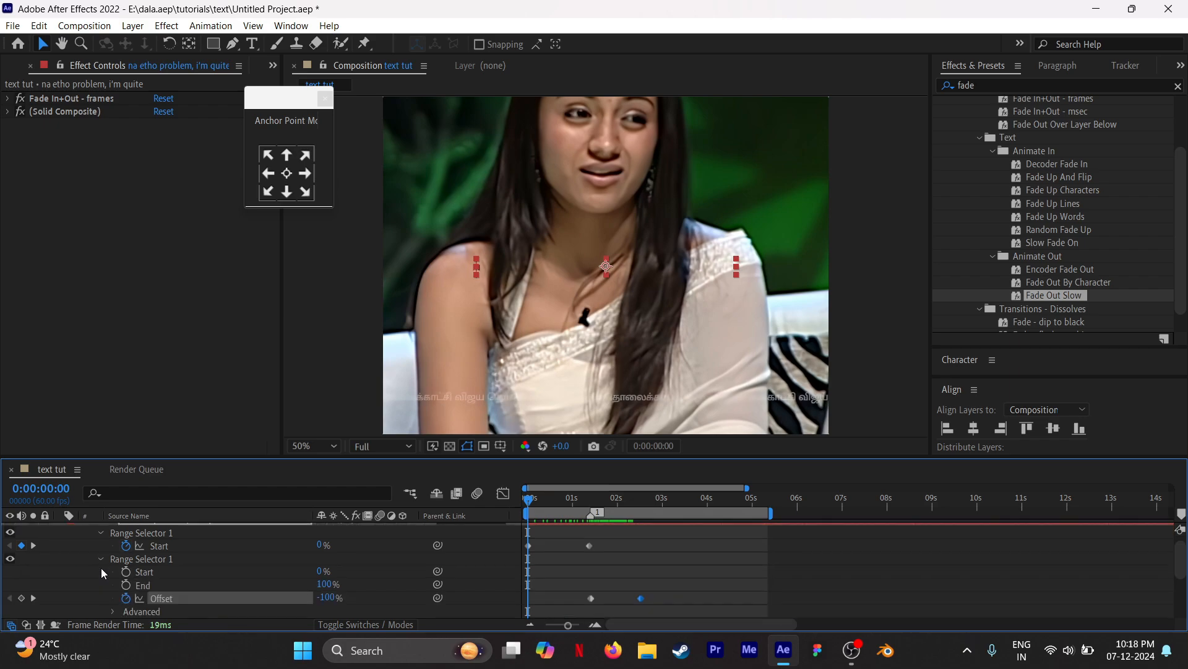
pyautogui.click(111, 610)
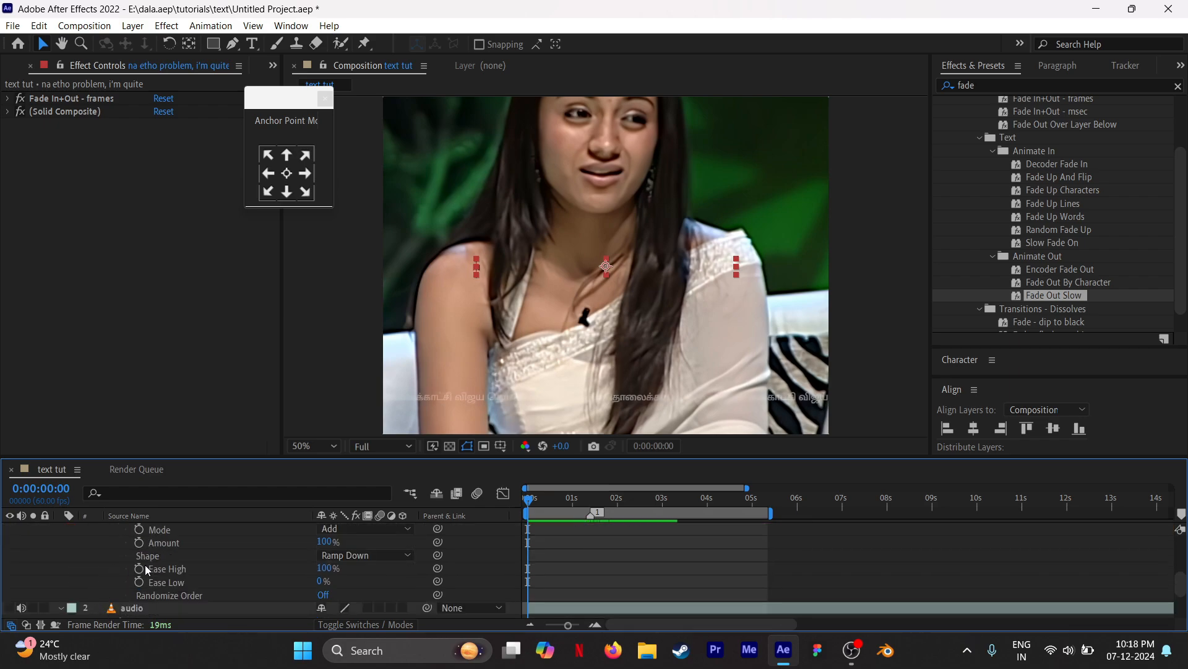
pyautogui.click(323, 567)
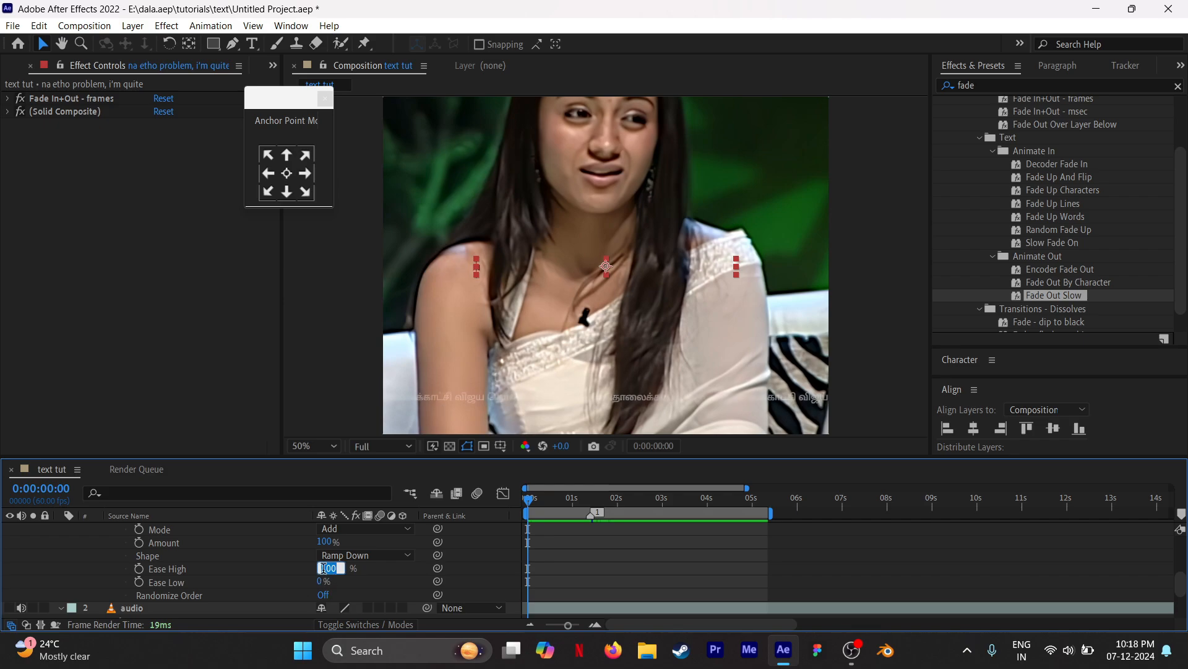
pyautogui.write('55')
pyautogui.press('Return')
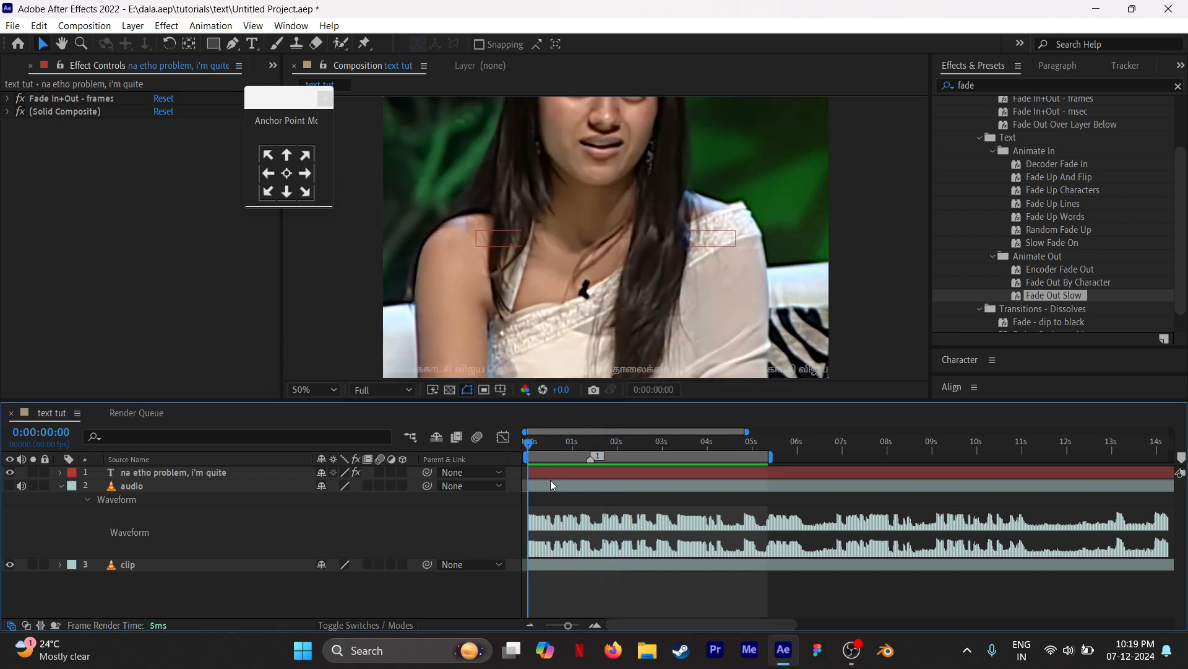
# Step: Search the effects for "deep glow" and apply Deep Glow to the caption text layer with the playhead at 0:00:01:17
pyautogui.click(551, 486)
pyautogui.moveTo(533, 442); pyautogui.dragTo(585, 463)
pyautogui.click(607, 473)
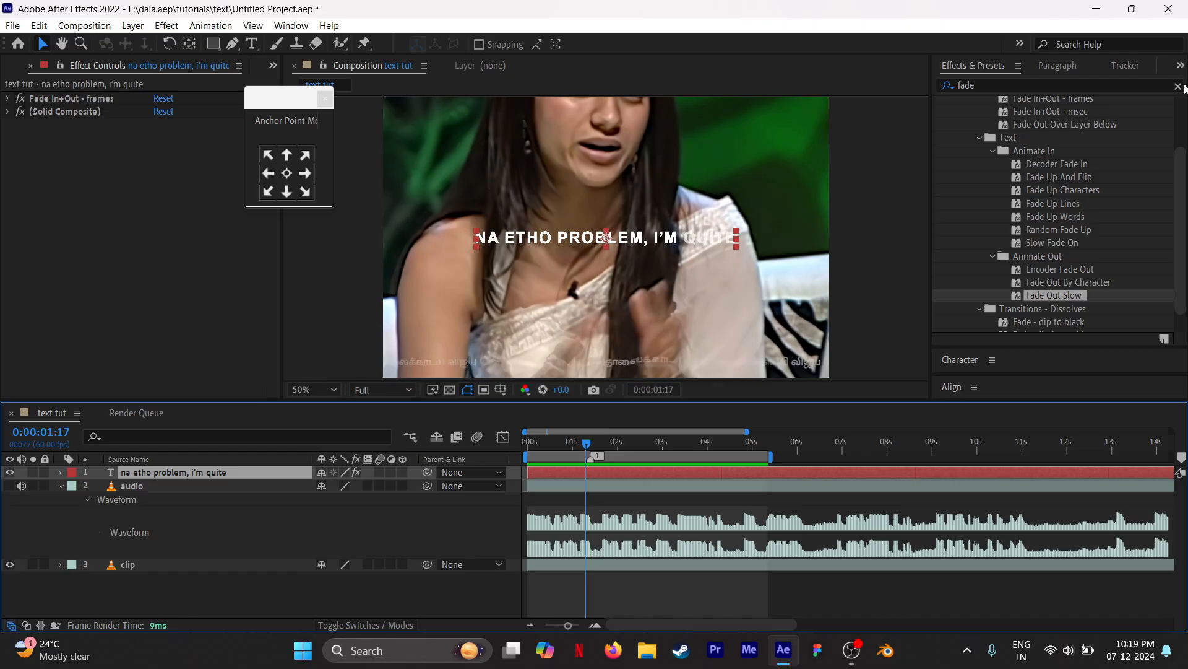
pyautogui.click(1178, 86)
pyautogui.write('deep')
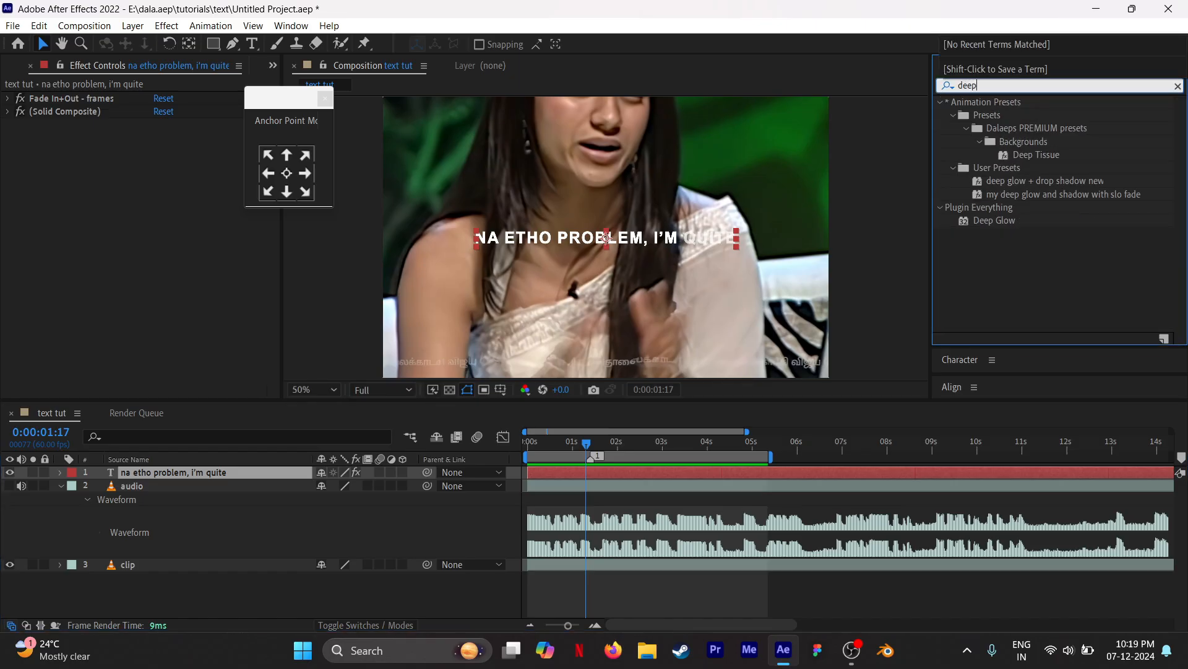
pyautogui.write(' glow')
pyautogui.moveTo(1009, 169); pyautogui.dragTo(605, 471)
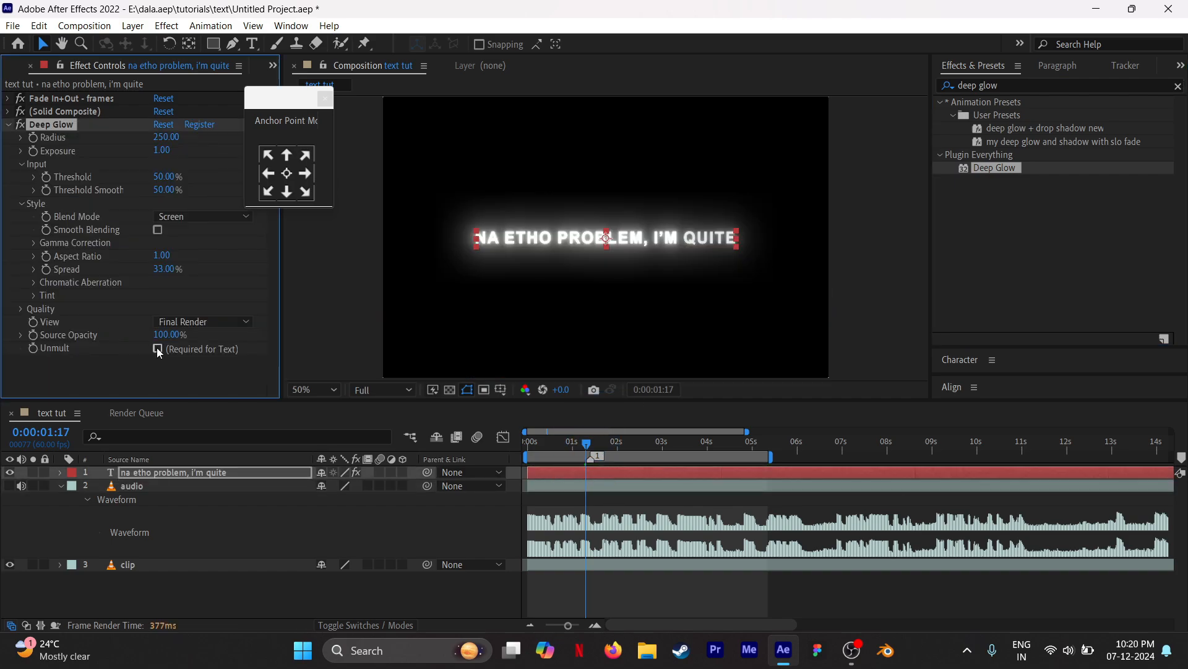
# Step: In Deep Glow, enable Unmult, set Spread to 28% and turn on Smooth Blending
pyautogui.click(158, 350)
pyautogui.click(162, 270)
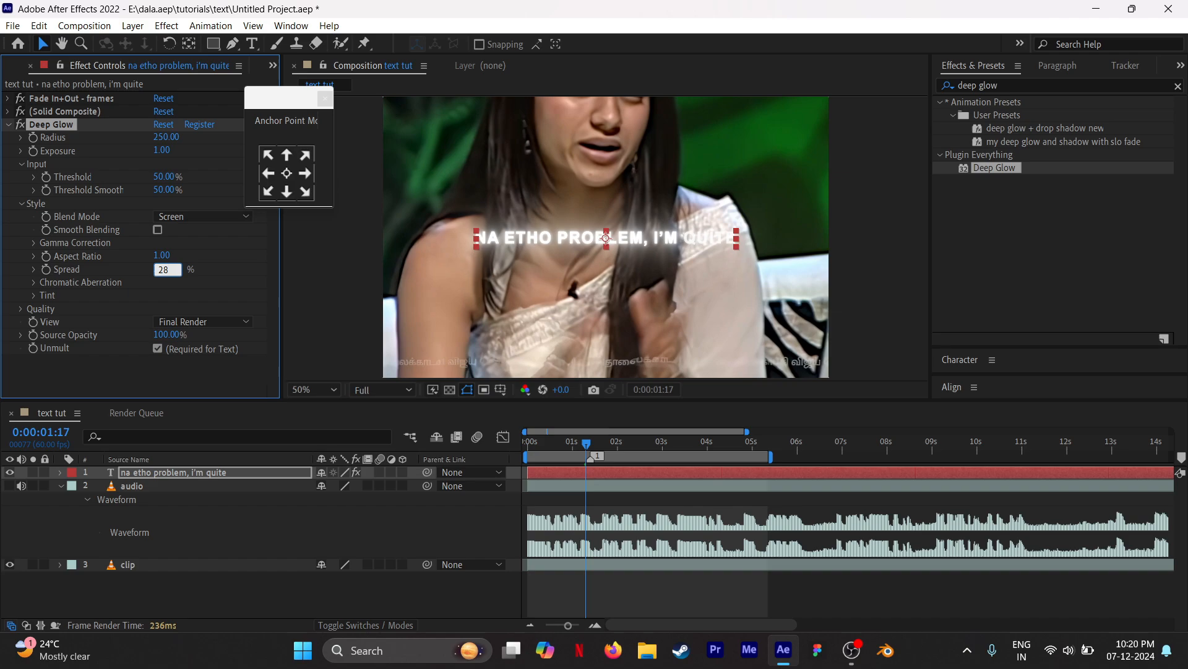
pyautogui.press('Return')
pyautogui.click(158, 229)
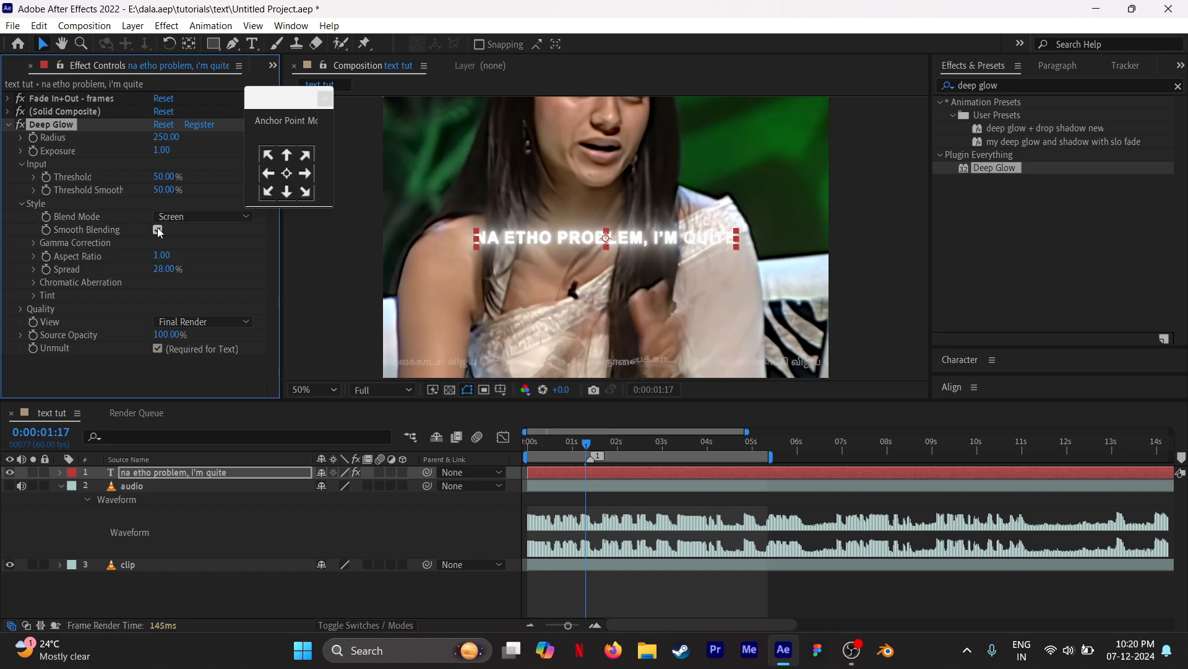
# Step: Set Deep Glow's Threshold to 125% and its Threshold Smooth to 100%
pyautogui.click(176, 178)
pyautogui.write('125')
pyautogui.press('Return')
pyautogui.click(166, 190)
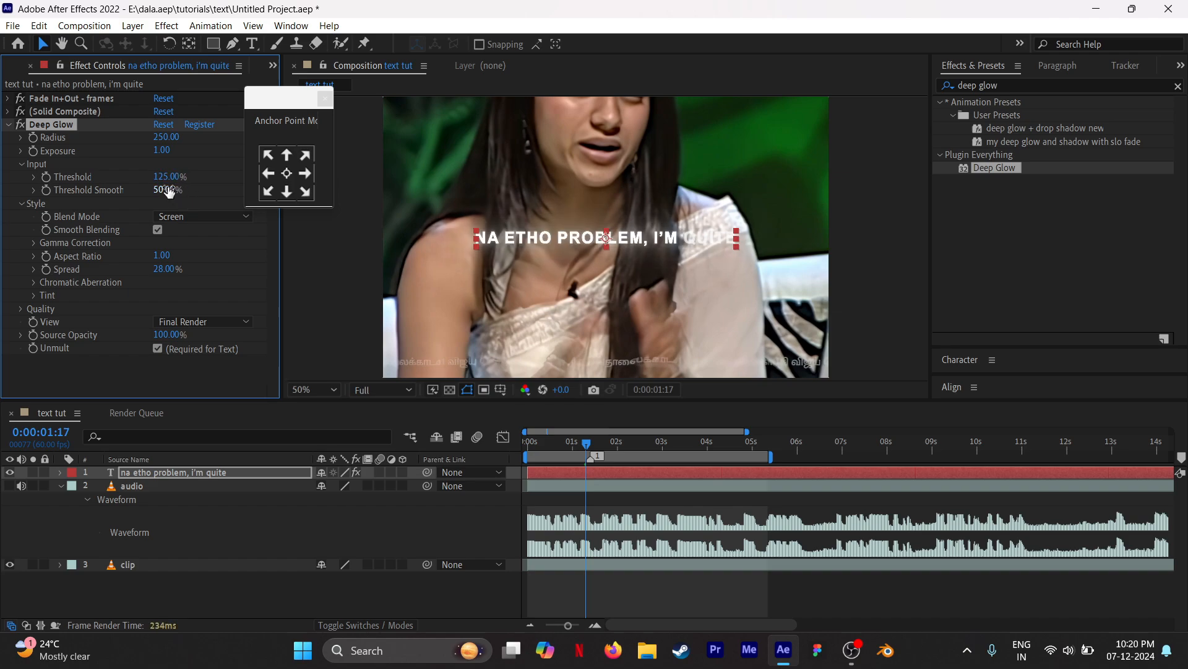
pyautogui.write('100')
pyautogui.press('Return')
# Step: Set Deep Glow's Exposure to 0.7 and its Radius to 550
pyautogui.click(167, 150)
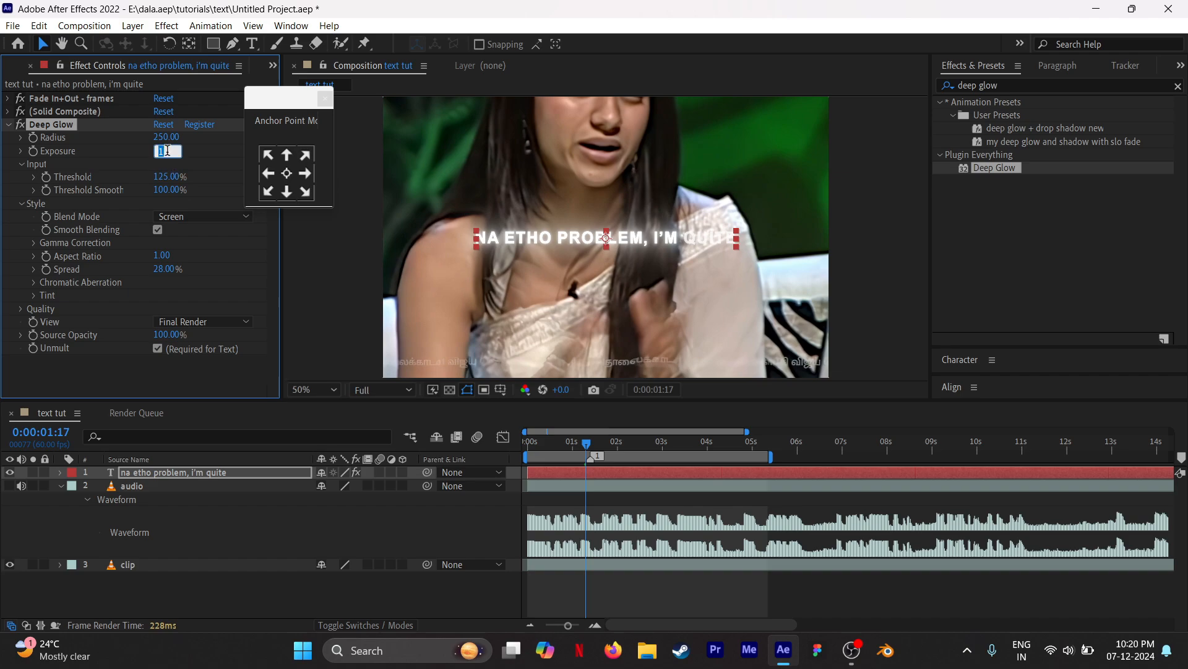
pyautogui.write('0.7')
pyautogui.press('Return')
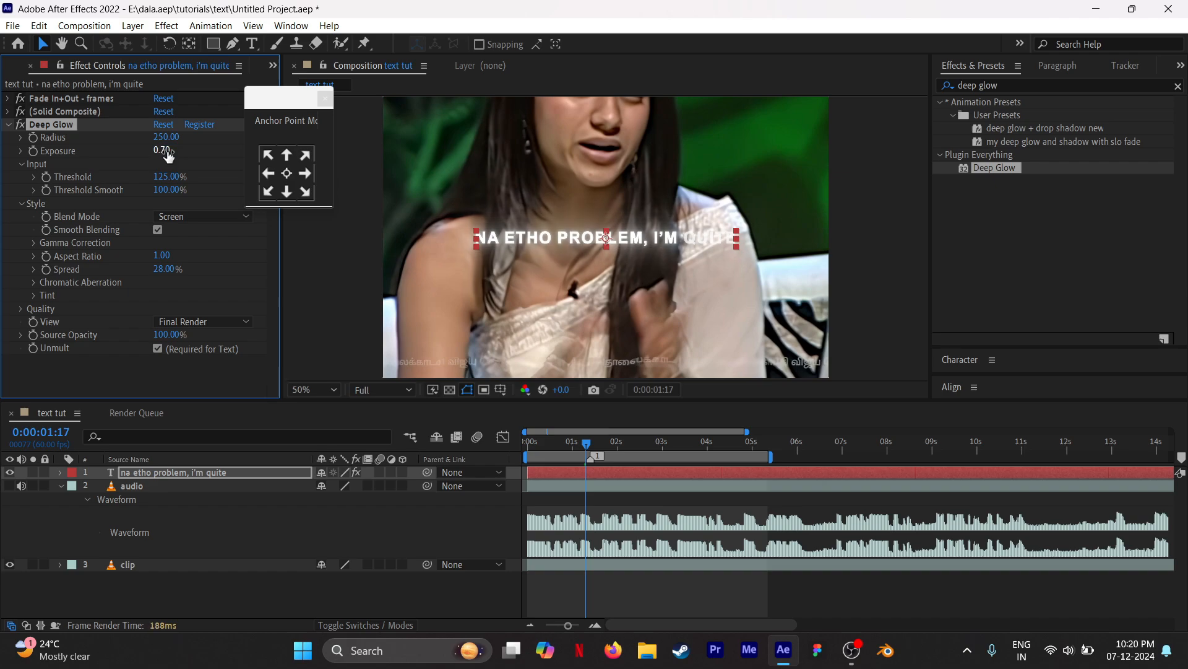
pyautogui.click(165, 137)
pyautogui.write('550')
pyautogui.press('Return')
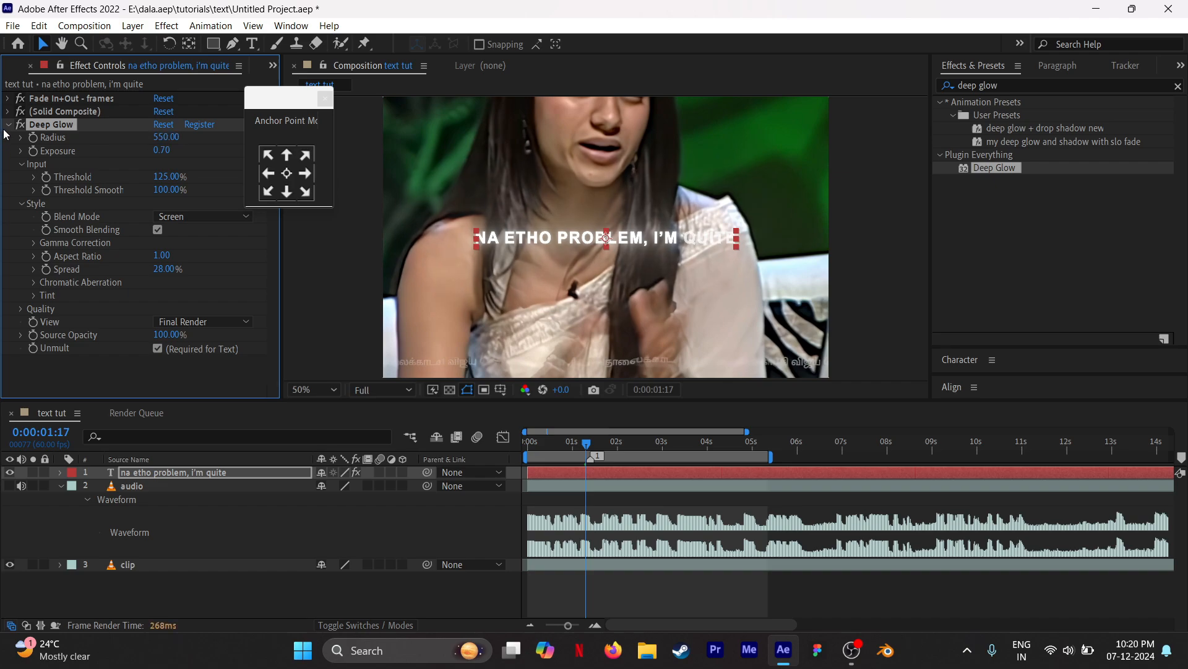
# Step: Collapse Deep Glow's settings and move the effect above Fade In+Out - frames in the caption's effect order
pyautogui.click(8, 124)
pyautogui.moveTo(46, 124); pyautogui.dragTo(52, 99)
pyautogui.click(79, 219)
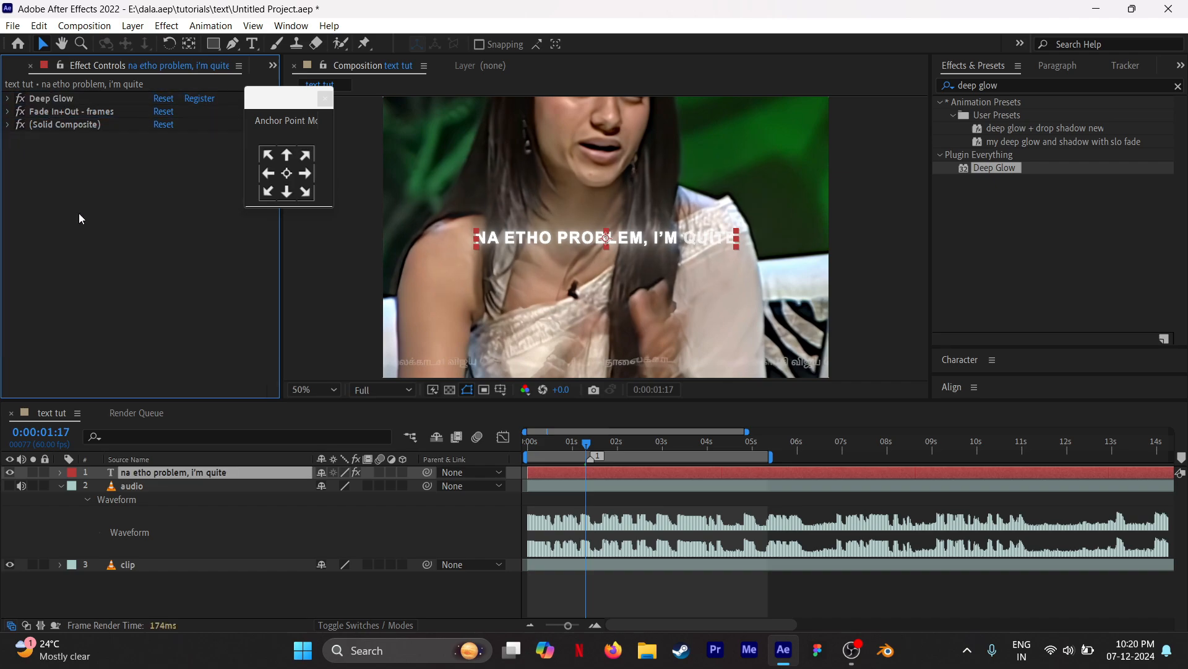
# Step: Search the effects for "drop shad" and apply the Perspective Drop Shadow effect to the caption text layer
pyautogui.click(1178, 87)
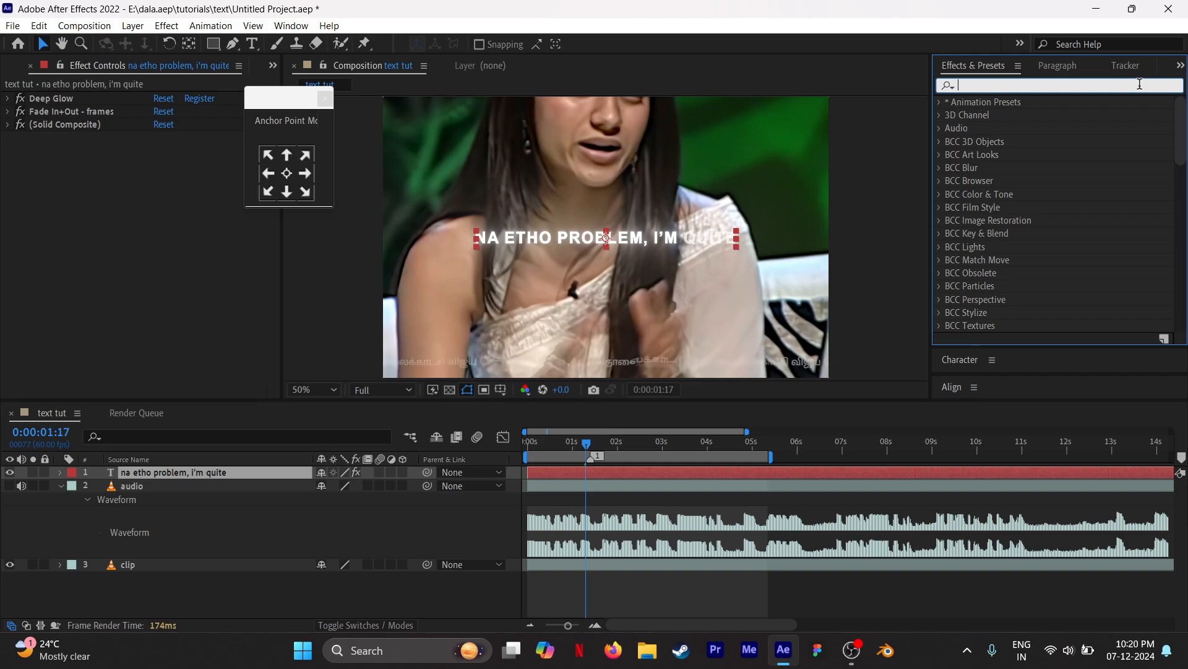
pyautogui.write('drop shad')
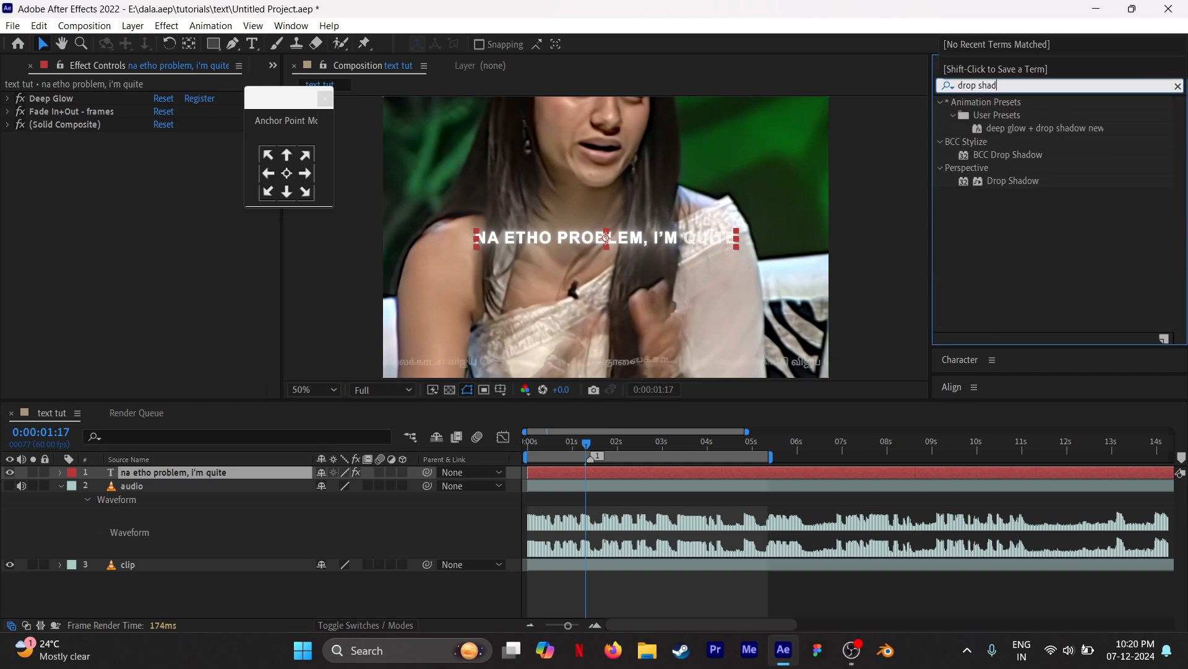
pyautogui.moveTo(1032, 184); pyautogui.dragTo(638, 470)
# Step: Set the Drop Shadow's Opacity to 100%, Distance to 8 and Softness to 20
pyautogui.click(162, 165)
pyautogui.write('100')
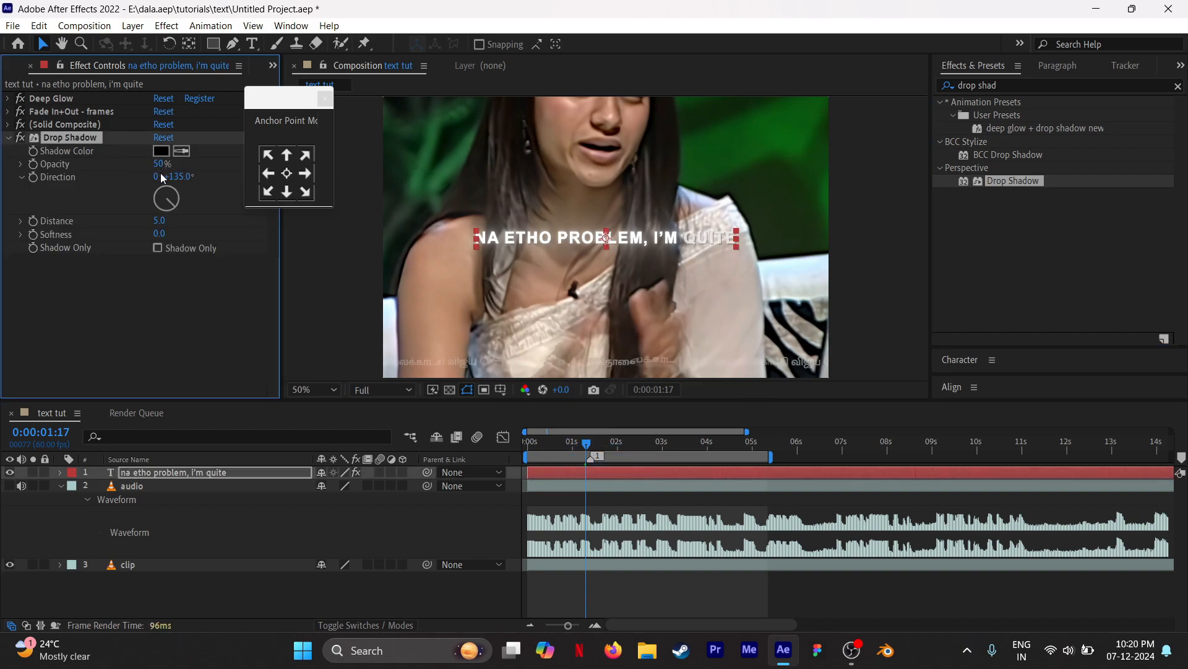
pyautogui.press('Return')
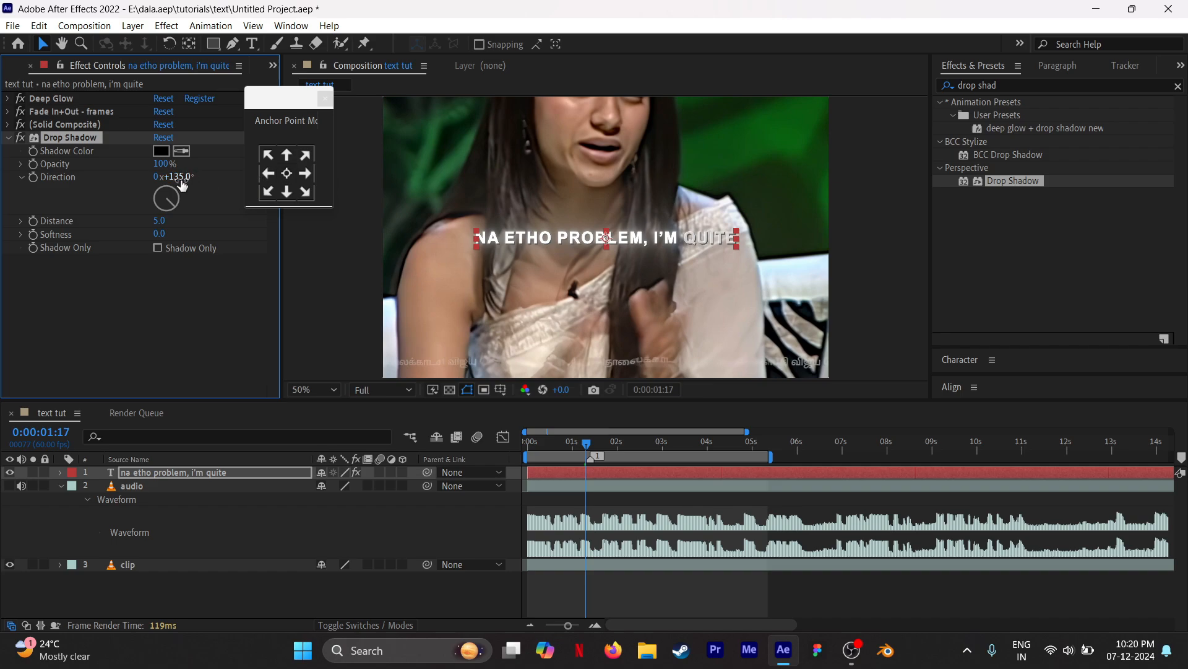
pyautogui.click(159, 220)
pyautogui.write('8')
pyautogui.press('Return')
pyautogui.click(160, 233)
pyautogui.write('2')
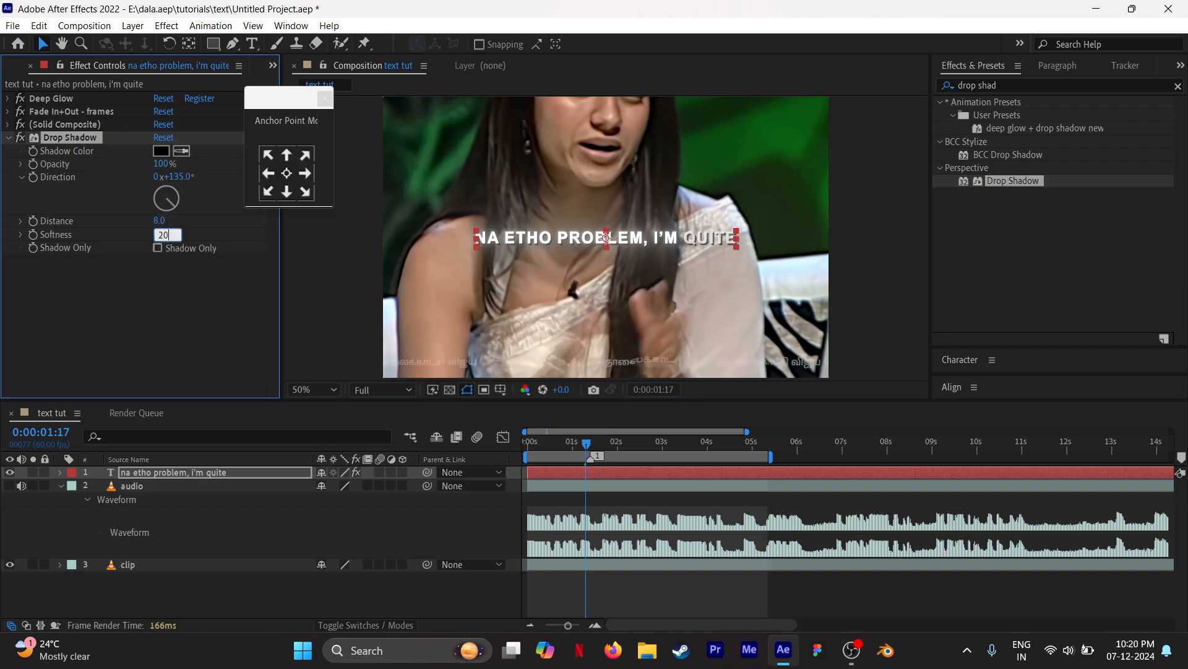
pyautogui.write('0')
pyautogui.press('Return')
# Step: Duplicate the caption's Drop Shadow effect and set the duplicate's Opacity to 50%
pyautogui.hotkey('ctrl', 'd')
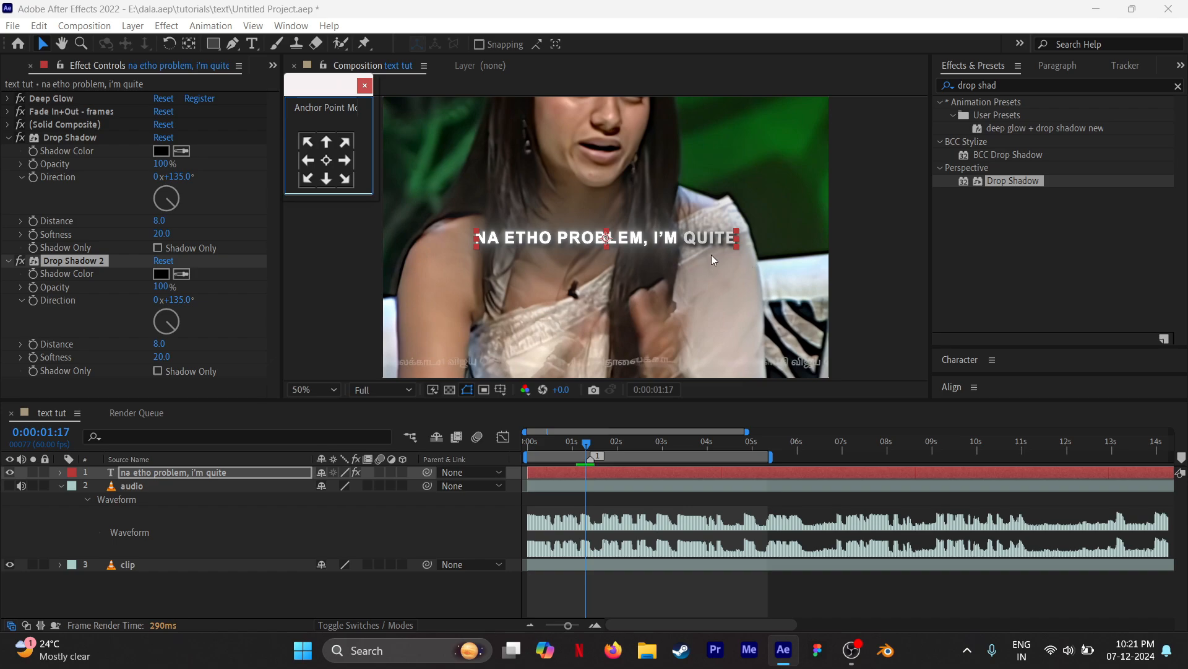
pyautogui.press('/')
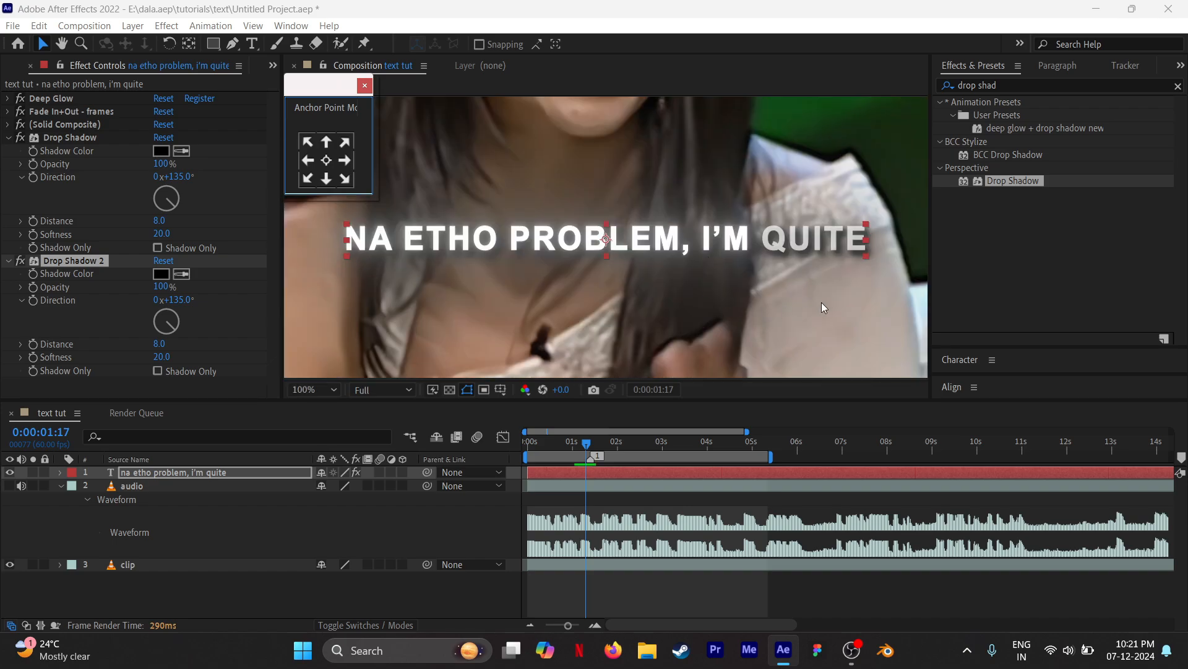
pyautogui.click(162, 288)
pyautogui.write('5')
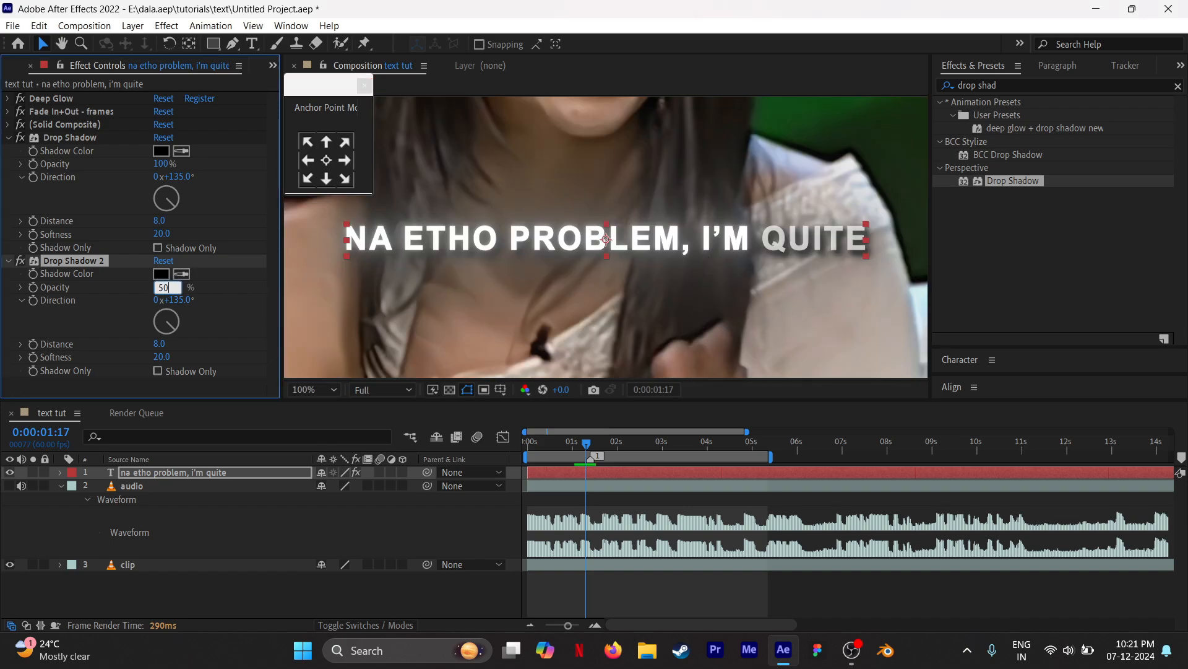
pyautogui.write('0')
pyautogui.press('Return')
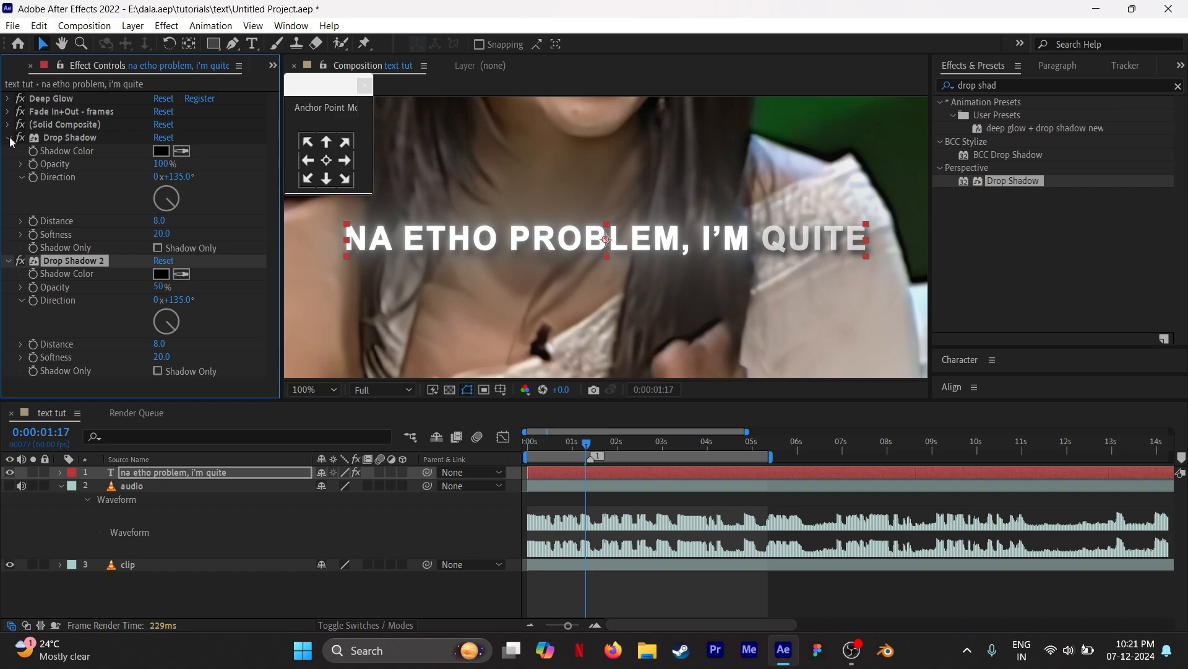
# Step: Collapse both Drop Shadow effects, move them directly below Deep Glow, and reduce the preview resolution to Quarter
pyautogui.click(10, 138)
pyautogui.click(9, 151)
pyautogui.click(382, 390)
pyautogui.click(371, 483)
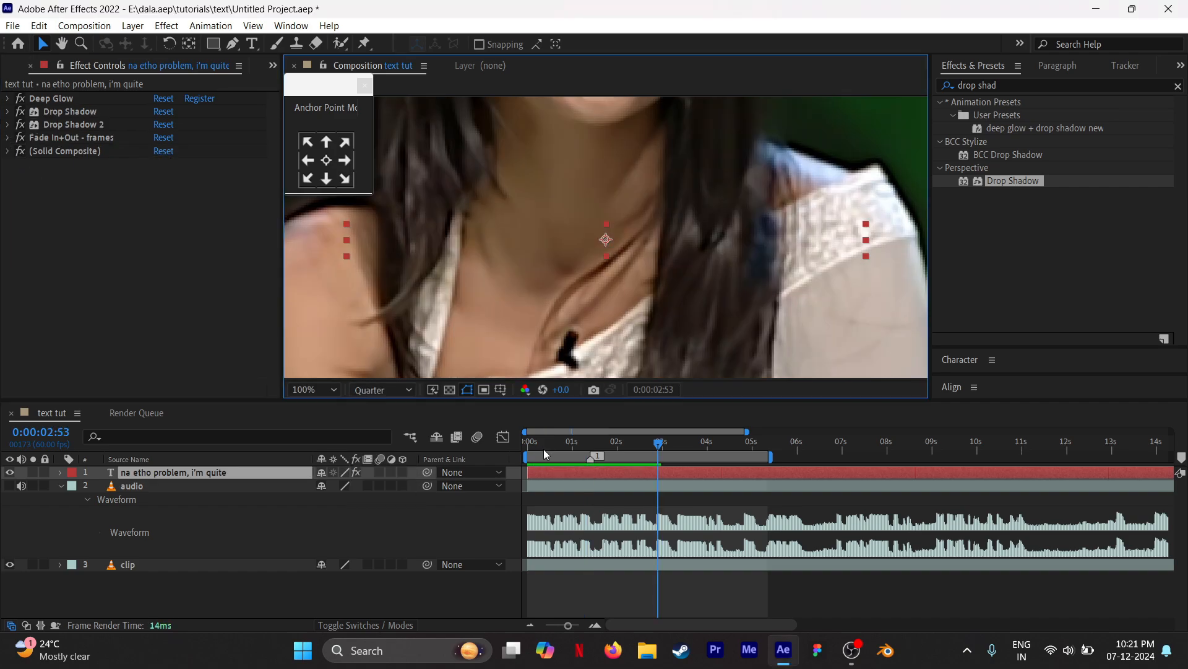
# Step: Play back the styled caption from the start of the composition and again from 0:00:01:39
pyautogui.press('Home')
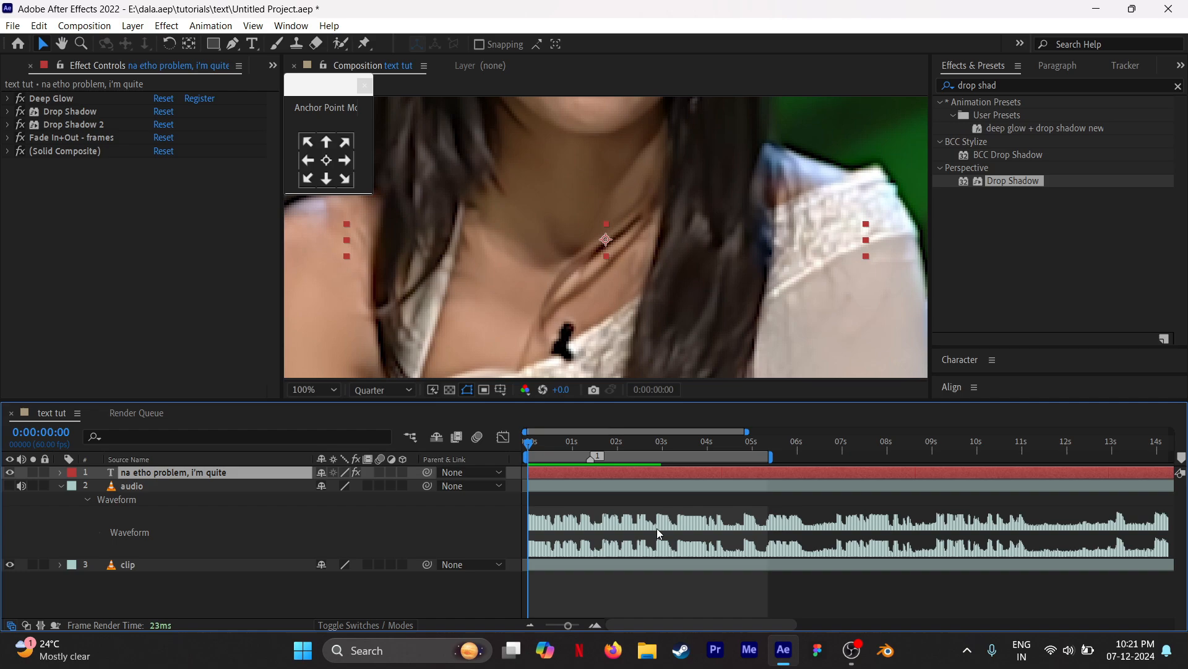
pyautogui.press('space')
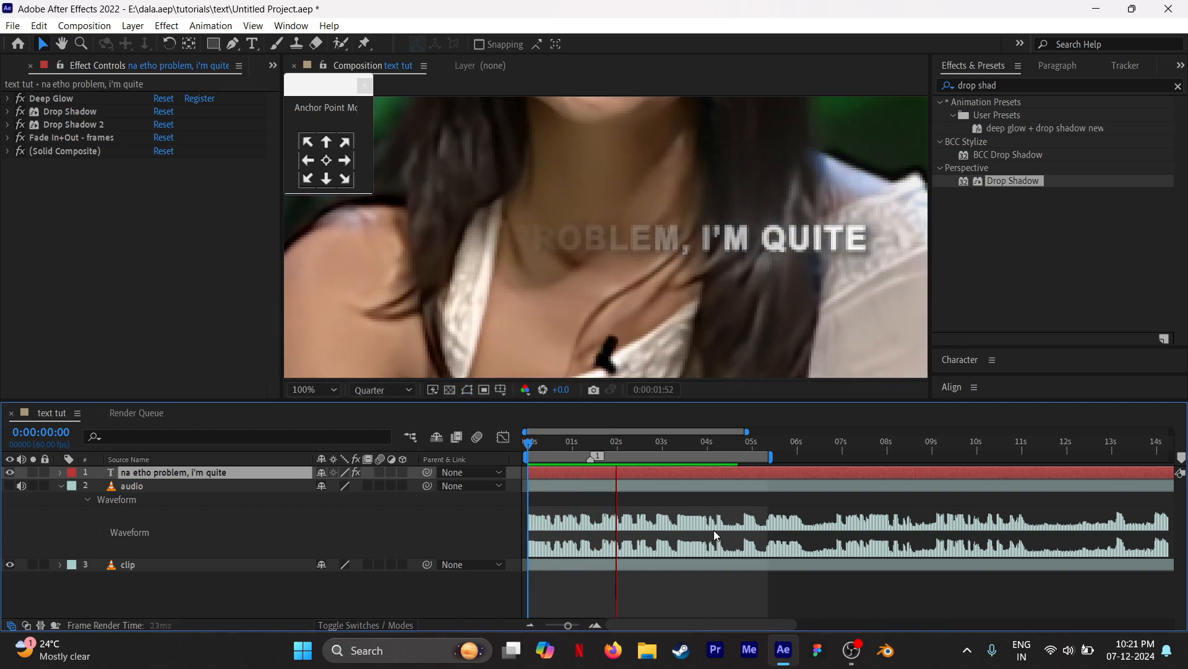
pyautogui.click(600, 448)
pyautogui.moveTo(601, 449); pyautogui.dragTo(602, 449)
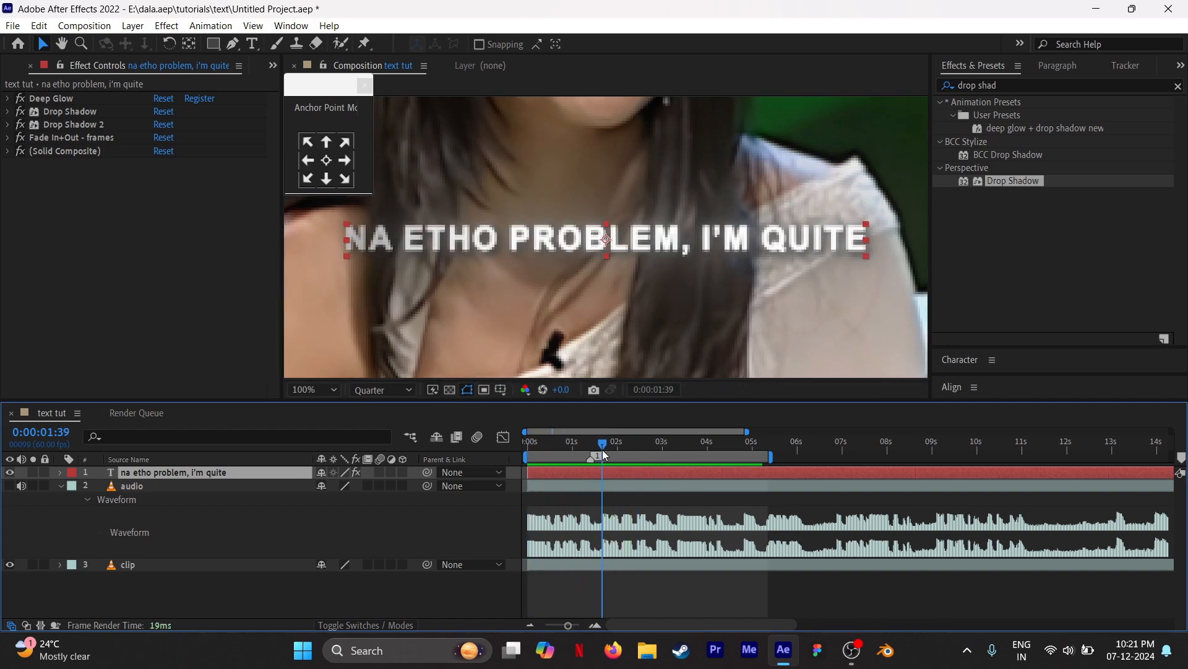
pyautogui.press('space')
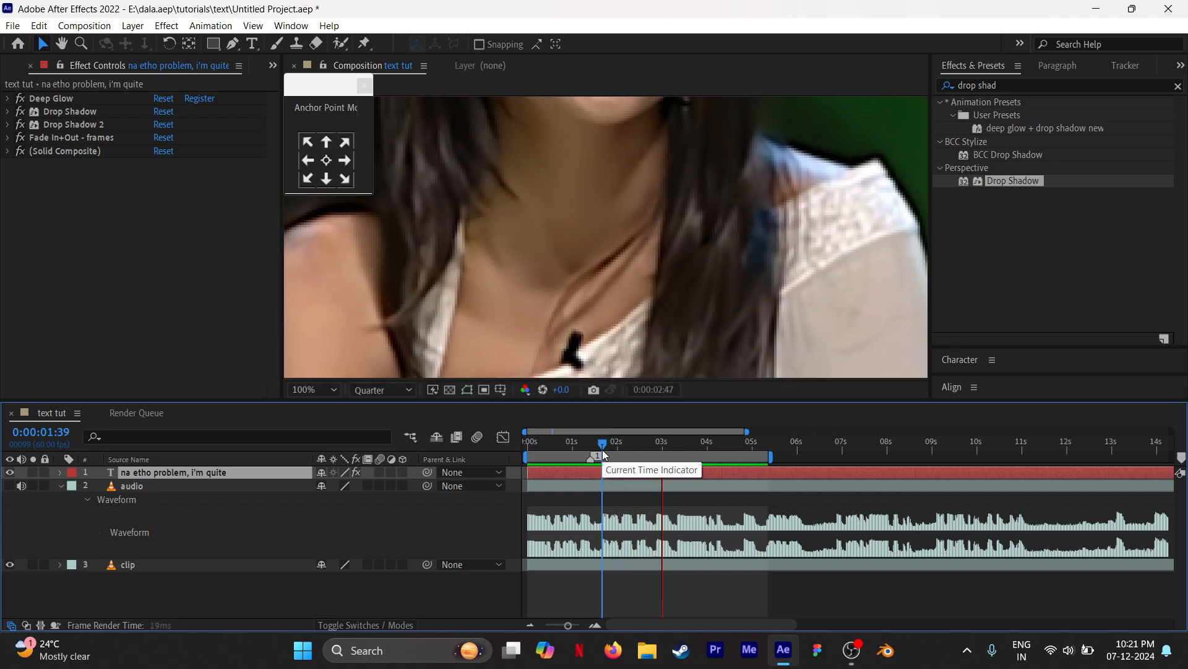
pyautogui.press('space')
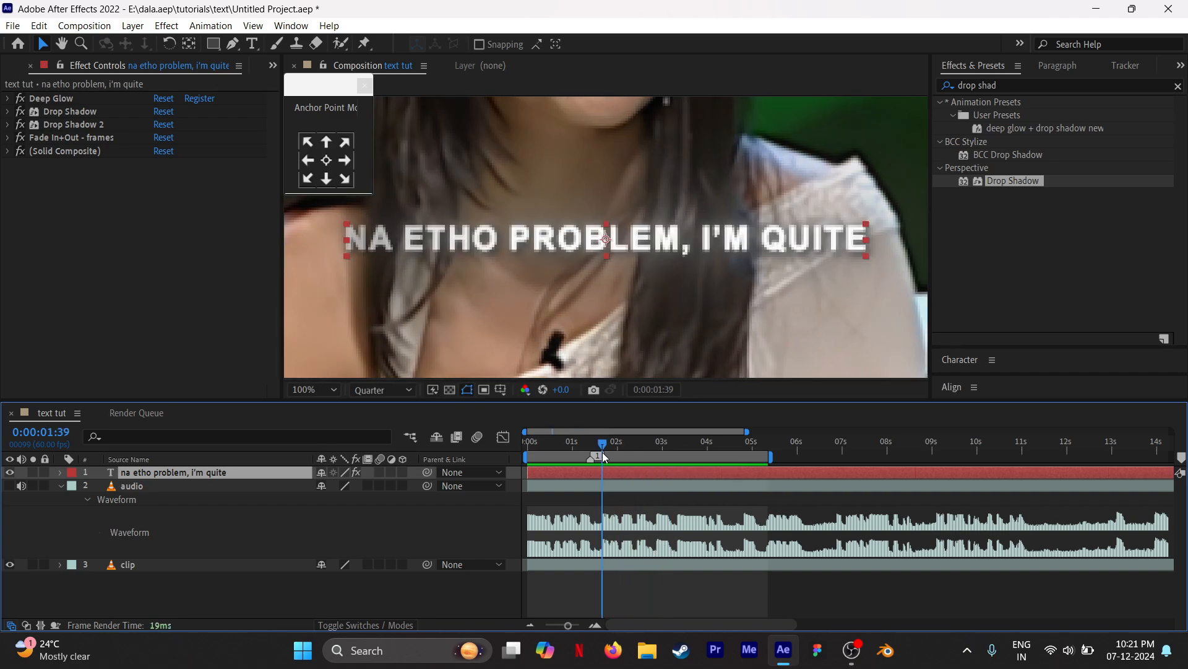
# Step: Trim the end of the caption layer to about 0:00:03:15 and duplicate the layer
pyautogui.click(622, 499)
pyautogui.moveTo(569, 444); pyautogui.dragTo(603, 455)
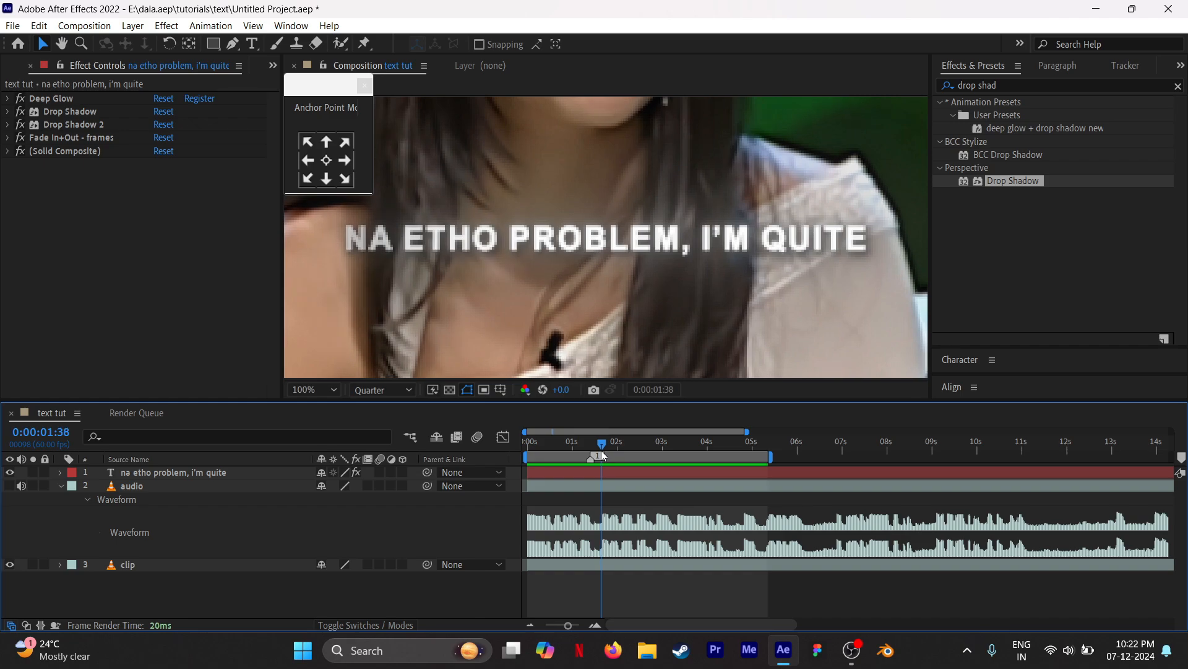
pyautogui.click(609, 471)
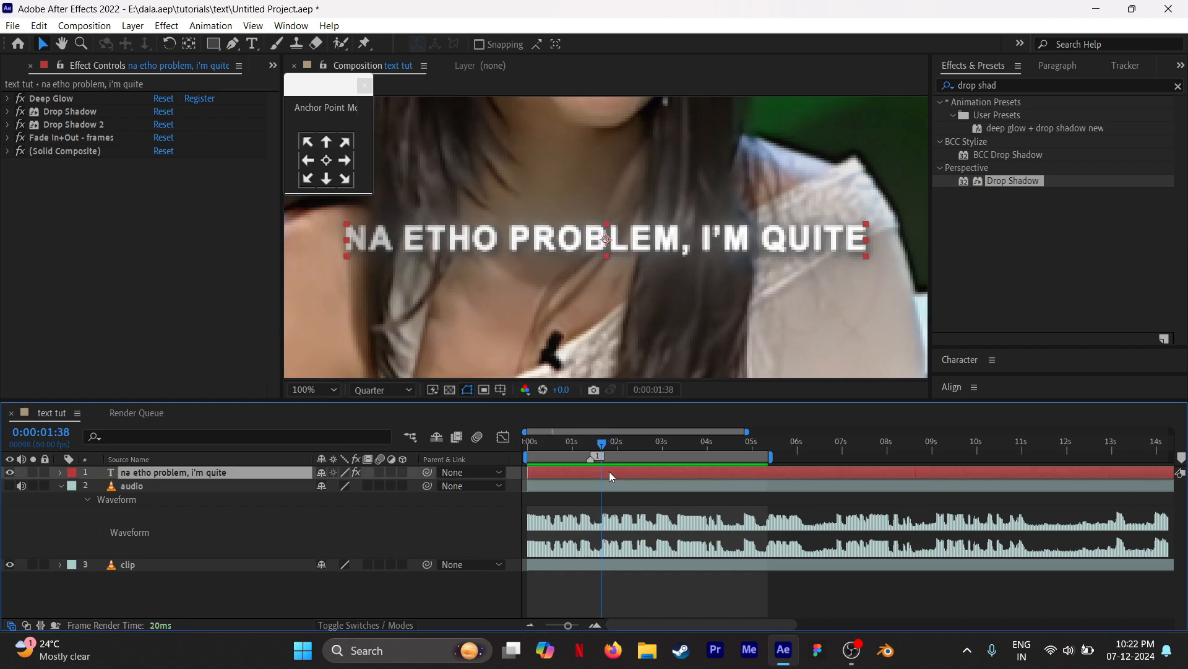
pyautogui.press('u')
pyautogui.moveTo(601, 444)
pyautogui.mouseDown()
pyautogui.moveTo(676, 444)
pyautogui.moveTo(602, 444)
pyautogui.mouseUp()
pyautogui.hotkey('ctrl', 'shift', 'd')
pyautogui.hotkey('ctrl', 'z')
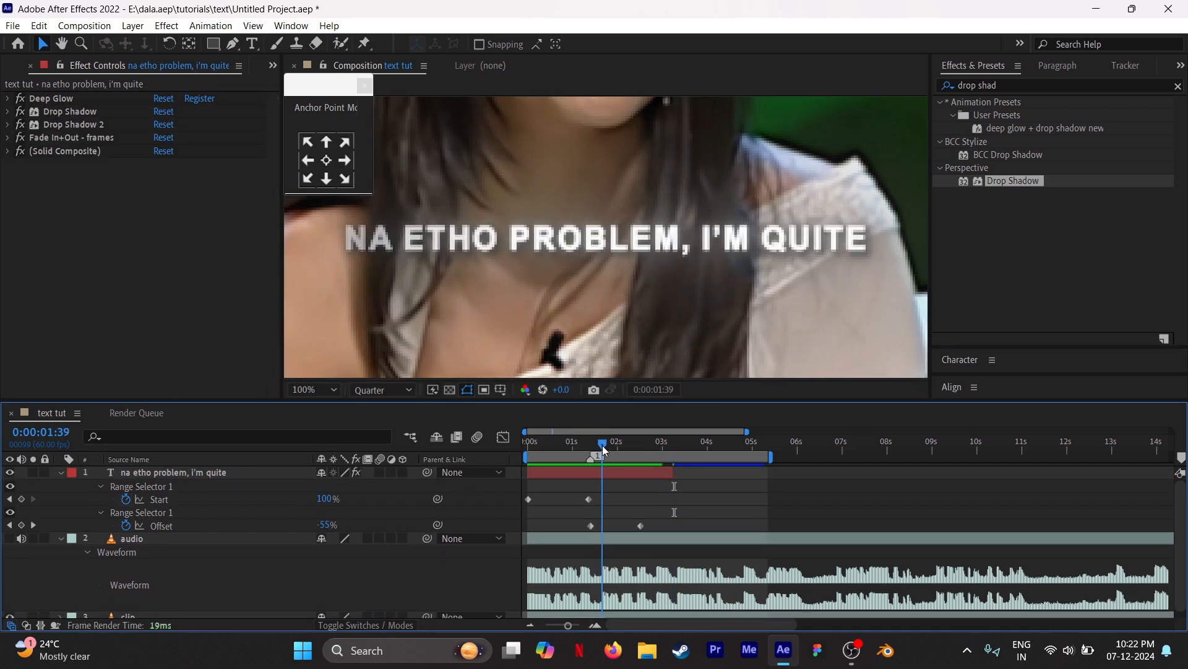
pyautogui.hotkey('ctrl', 'shift', 'd')
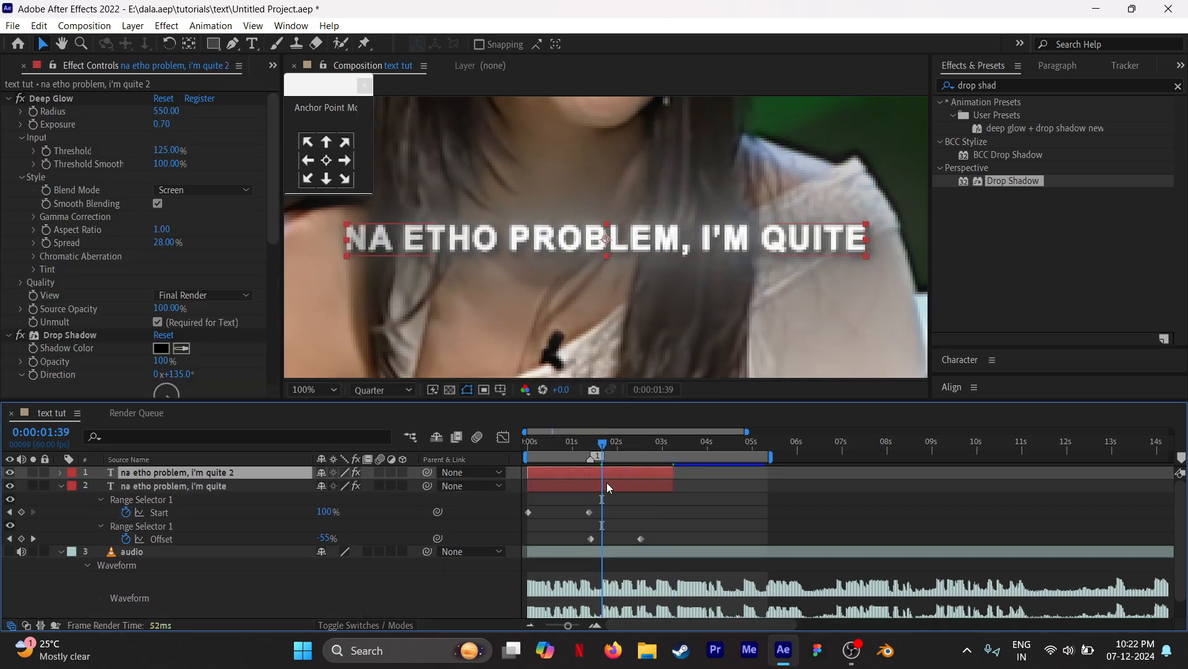
# Step: Start the duplicate caption layer at 0:00:01:39 and delete the Start keyframes of its range selector
pyautogui.keyDown('alt'); pyautogui.scroll(5, 626, 472); pyautogui.keyUp('alt')
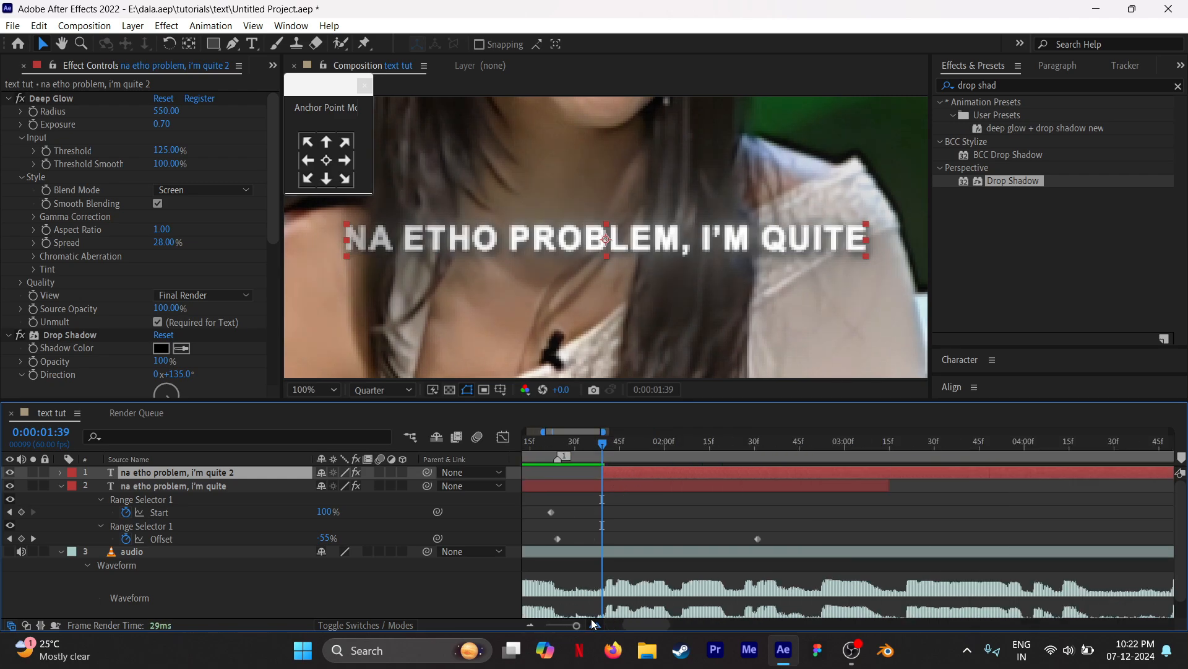
pyautogui.moveTo(618, 471); pyautogui.dragTo(733, 444)
pyautogui.press('u')
pyautogui.keyDown('alt'); pyautogui.scroll(-3, 669, 490); pyautogui.keyUp('alt')
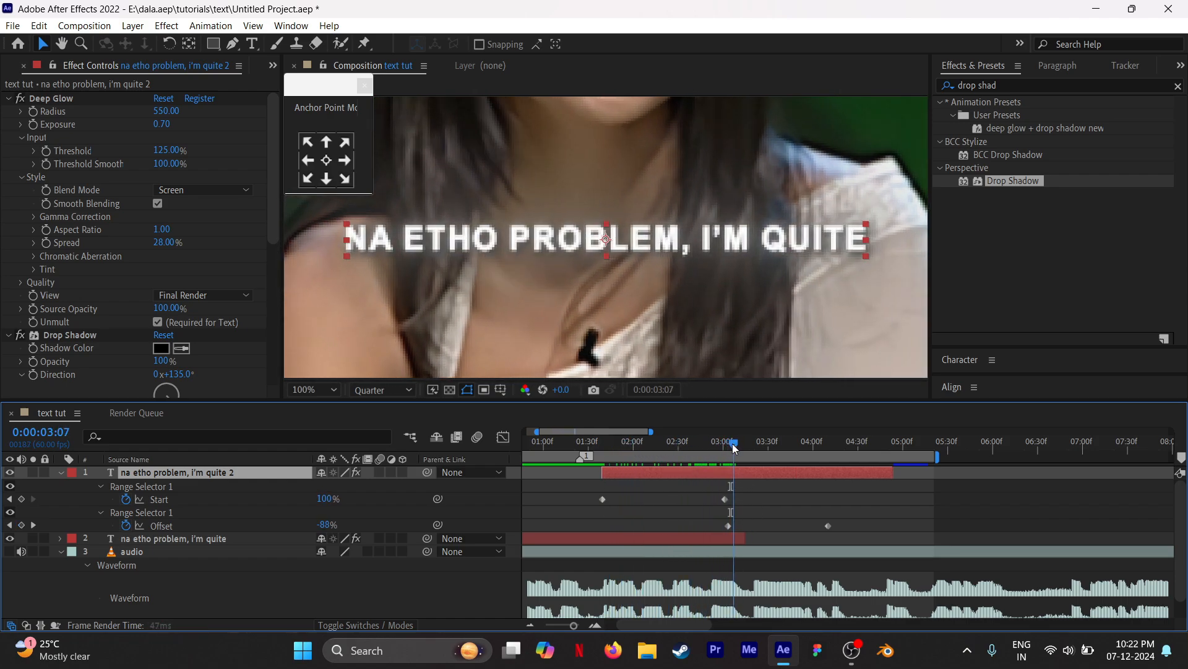
pyautogui.click(742, 491)
pyautogui.moveTo(741, 491); pyautogui.dragTo(574, 511)
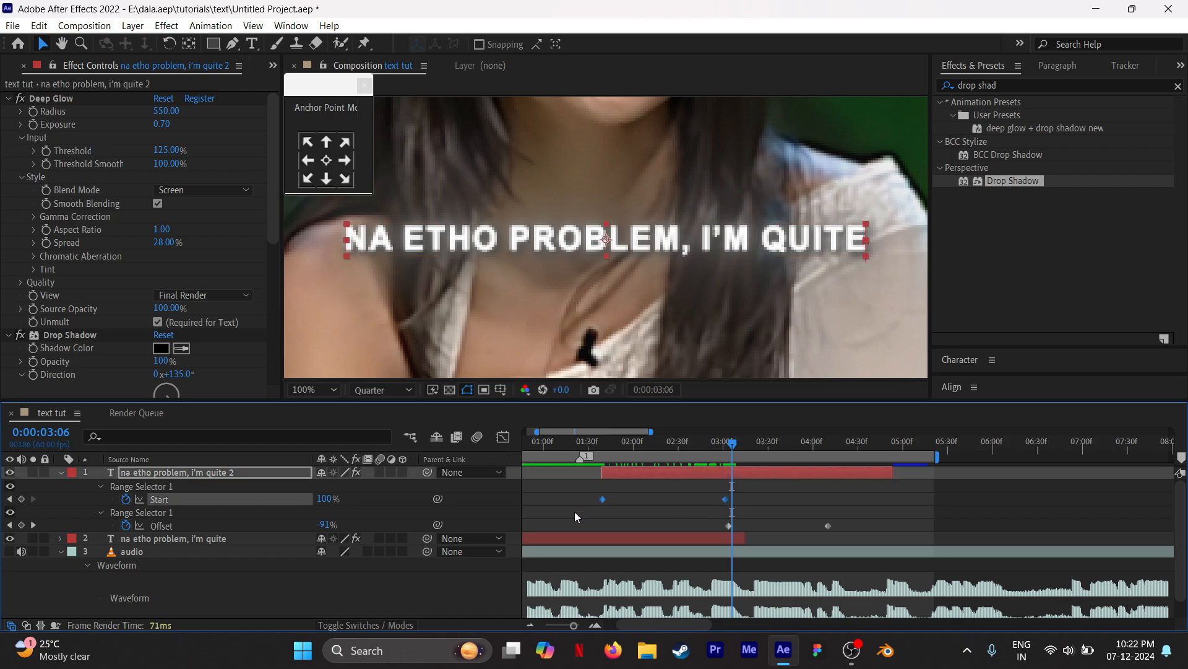
pyautogui.press('Delete')
# Step: Search the presets for "slow", apply Slow Fade On to the duplicate caption at 0:00:01:39, and preview the animation
pyautogui.click(605, 444)
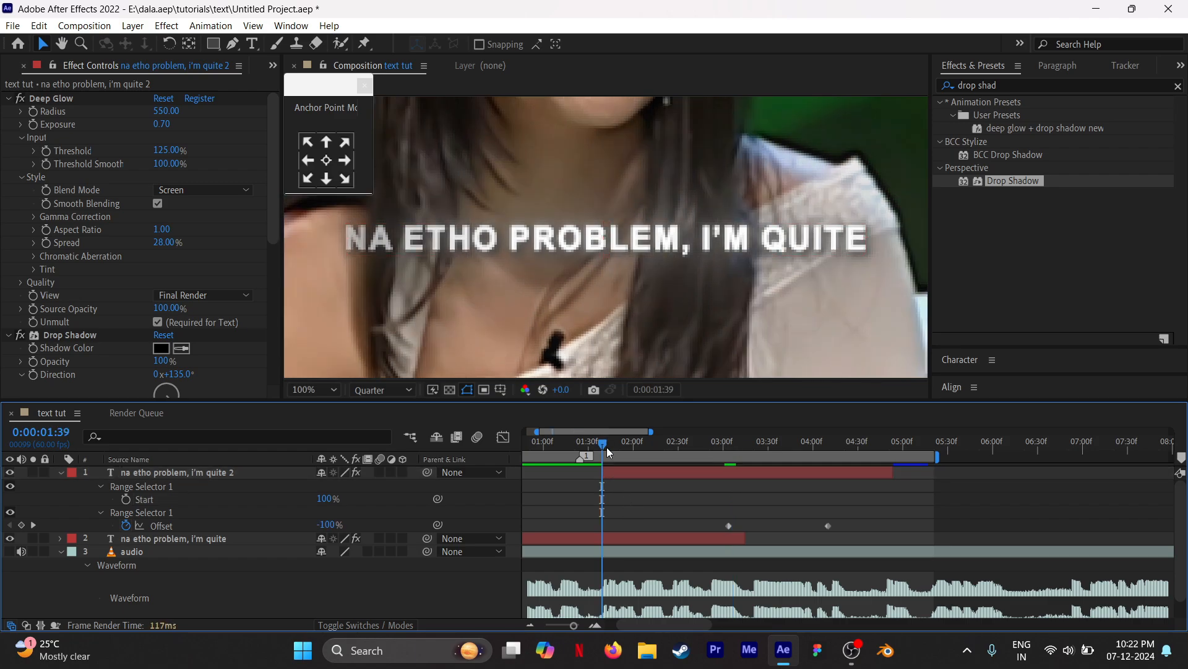
pyautogui.press('u')
pyautogui.click(1178, 86)
pyautogui.write('slow')
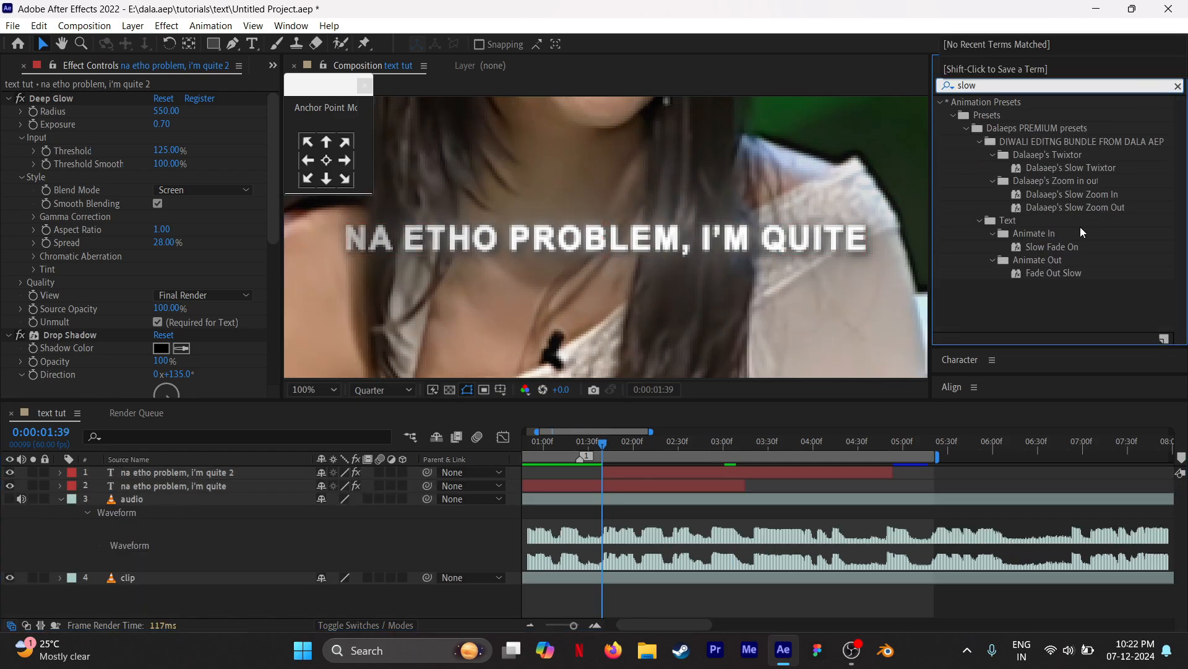
pyautogui.moveTo(1067, 246); pyautogui.dragTo(682, 472)
pyautogui.press('u')
pyautogui.press('space')
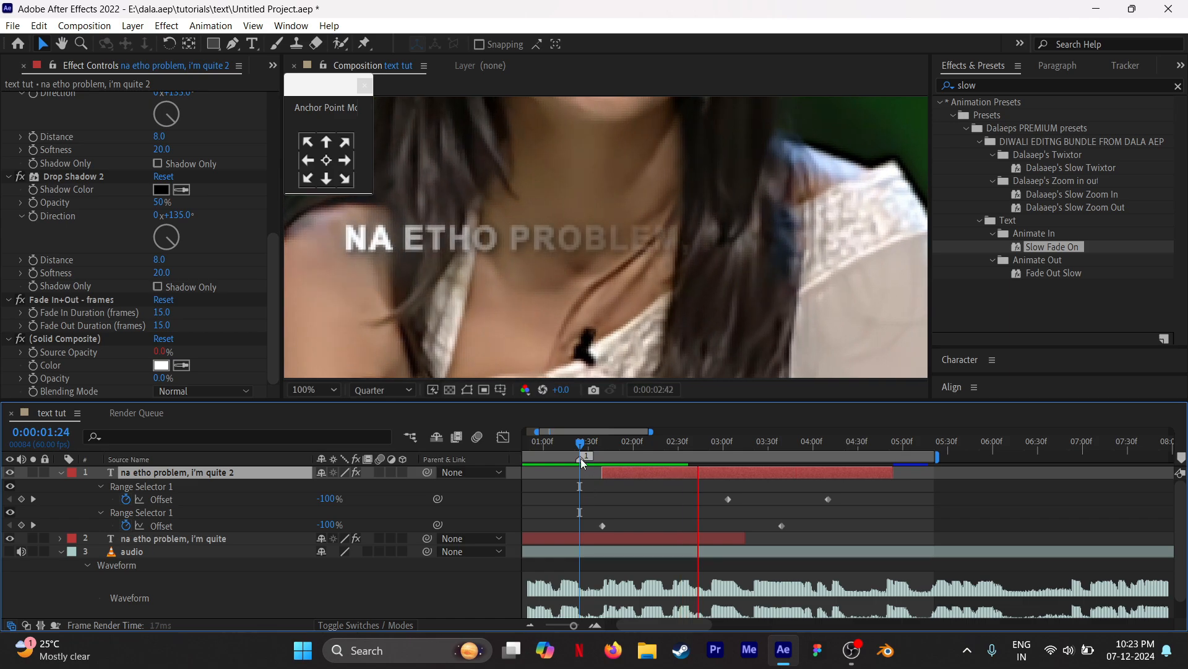
# Step: Replace the duplicate caption's text with "but athu mathavangaluku puriyaathu !!" and centre its anchor point and the layer in the composition
pyautogui.moveTo(580, 458); pyautogui.dragTo(686, 469)
pyautogui.hotkey('ctrl', 't')
pyautogui.write('u mathavangaluku puriyaathu !!')
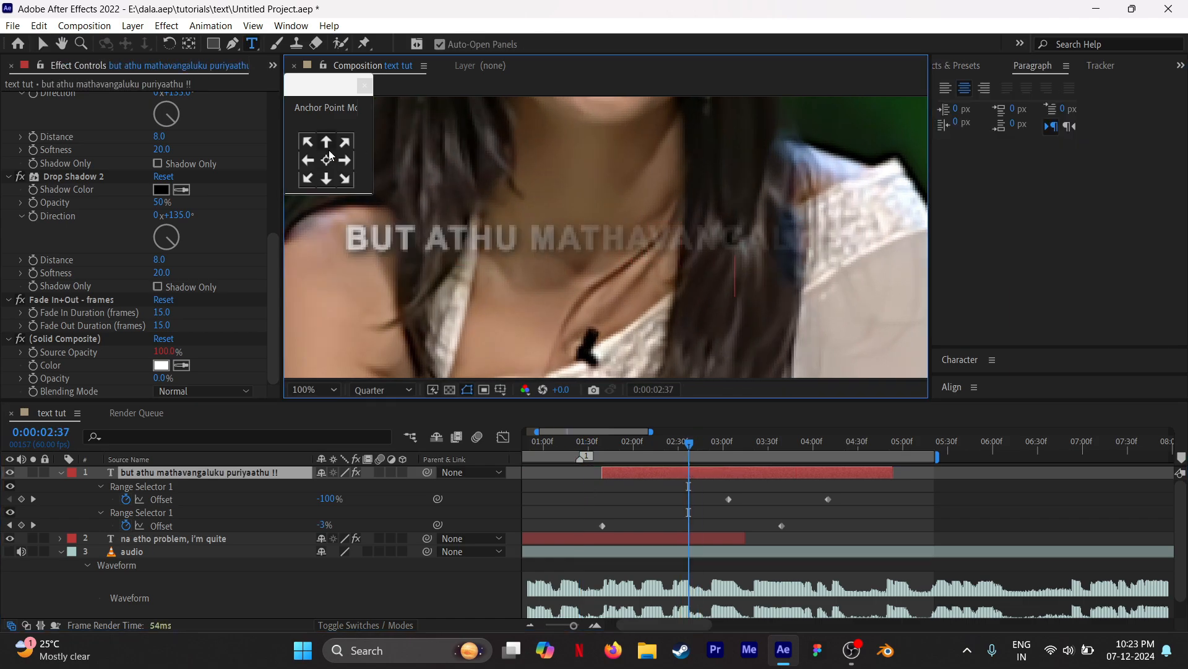
pyautogui.click(326, 161)
pyautogui.click(952, 386)
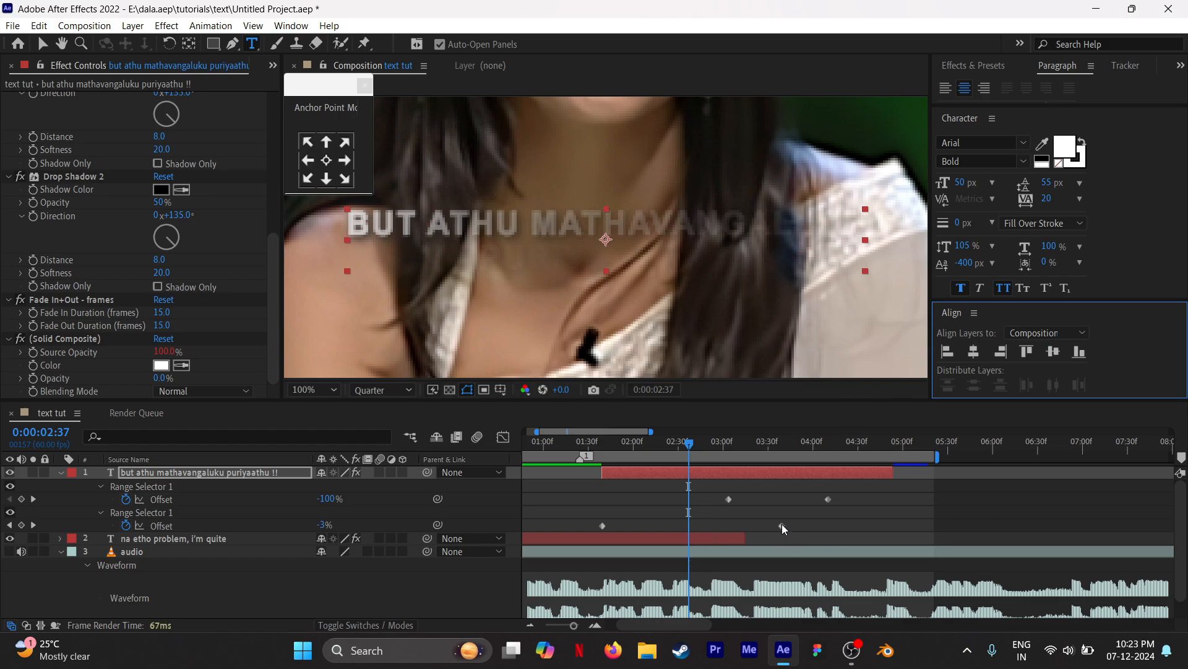
# Step: Retime the second caption's Offset keyframes so the fade-in runs from about 0:00:01:10 to 0:00:02:37, where the fade-out begins
pyautogui.moveTo(782, 524); pyautogui.dragTo(692, 504)
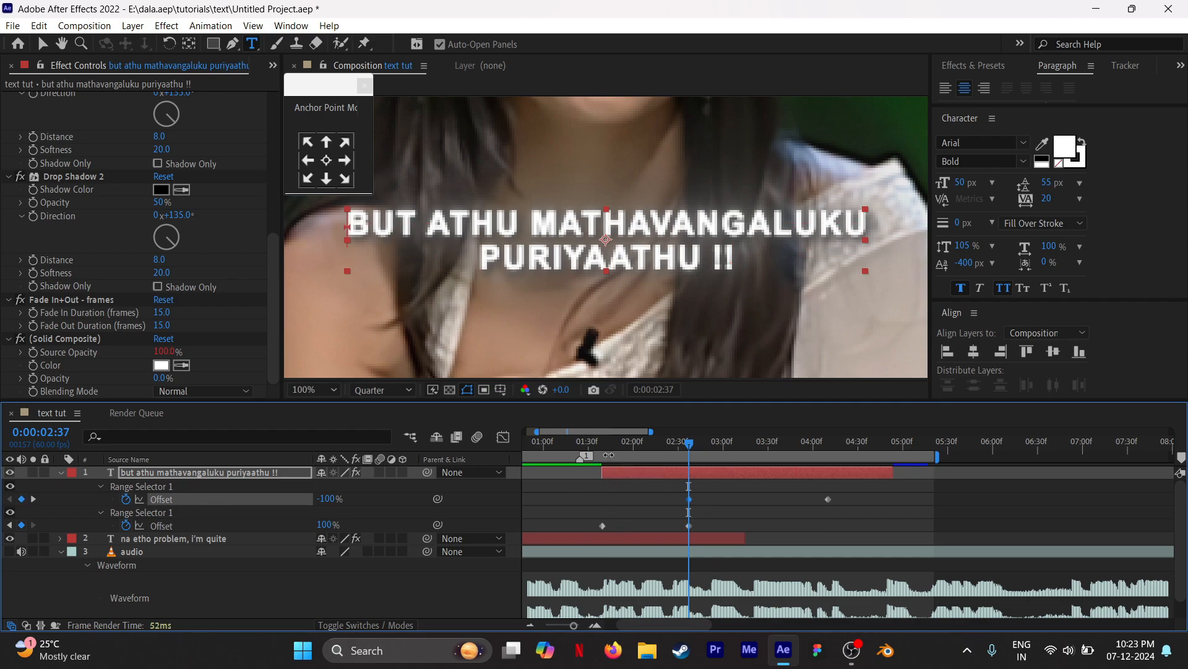
pyautogui.press('i')
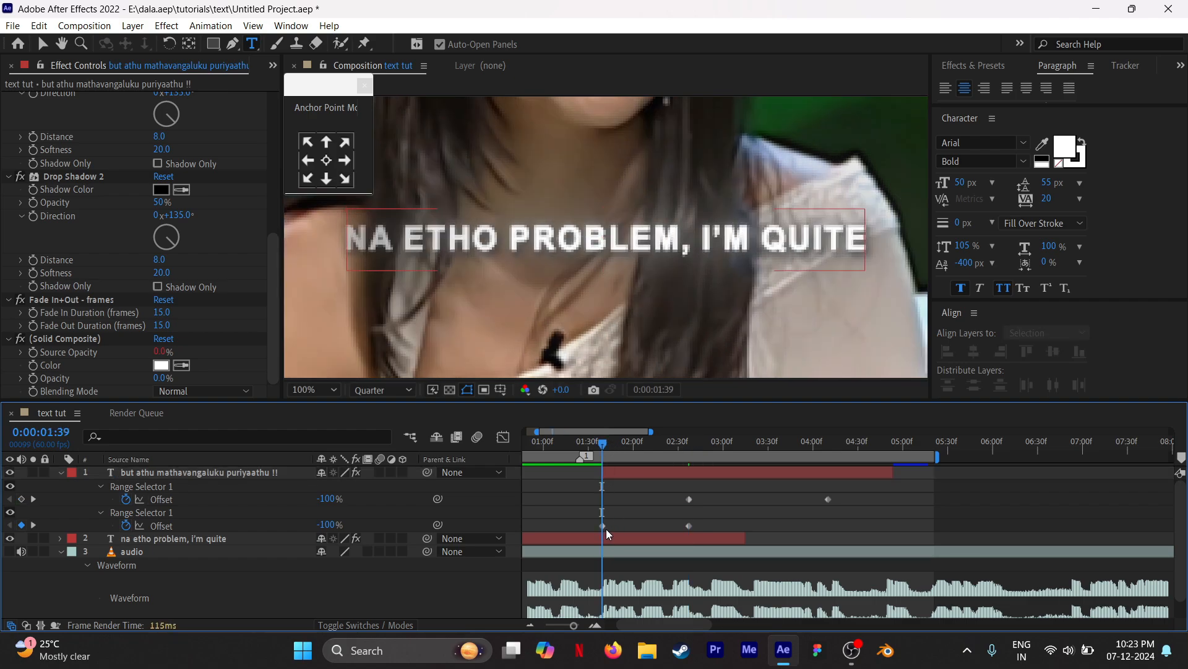
pyautogui.click(600, 525)
pyautogui.moveTo(600, 525); pyautogui.dragTo(555, 525)
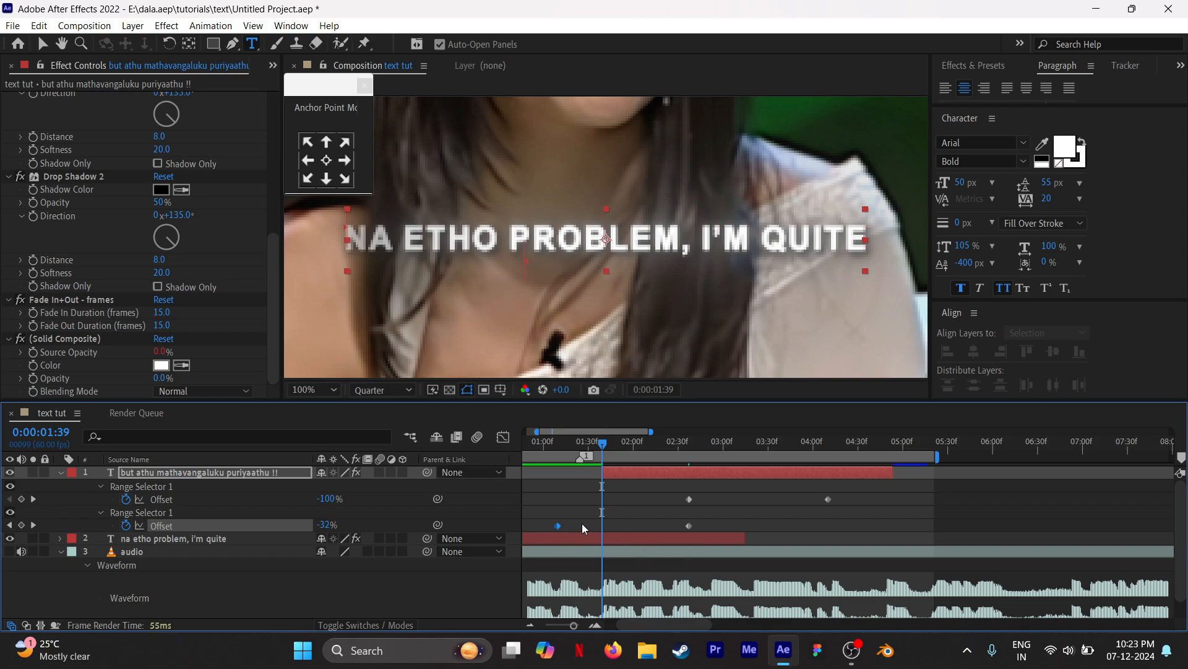
pyautogui.click(670, 524)
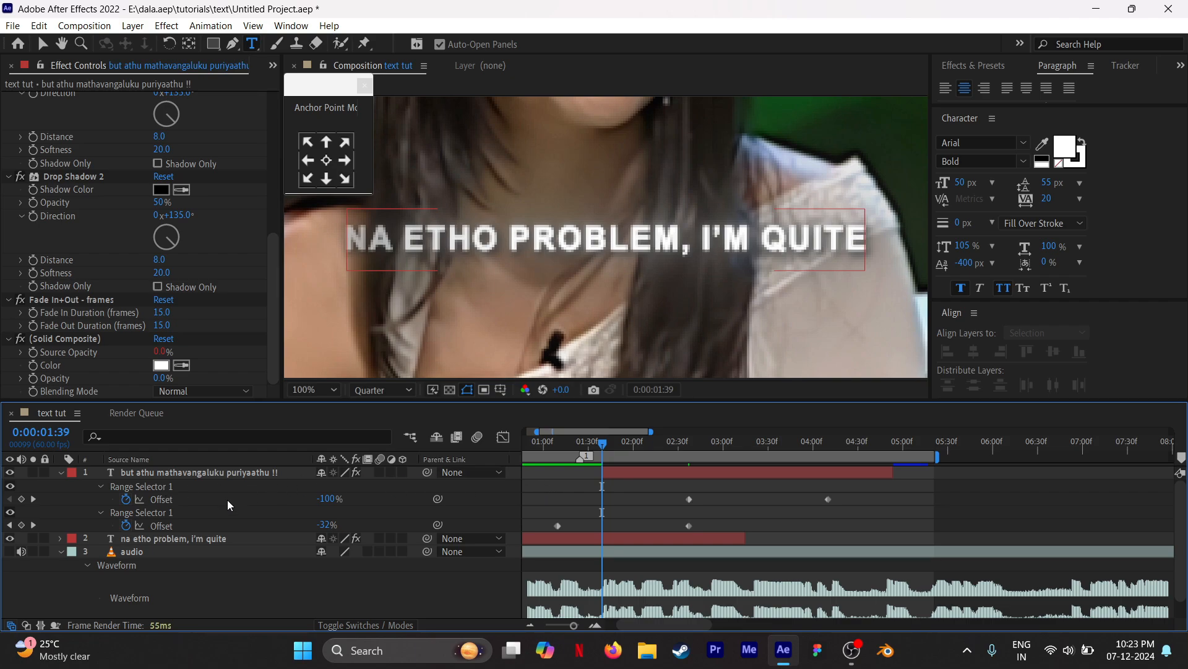
# Step: Set Ease High to 38% in the Advanced settings of the second caption's fade-in range selector
pyautogui.click(100, 514)
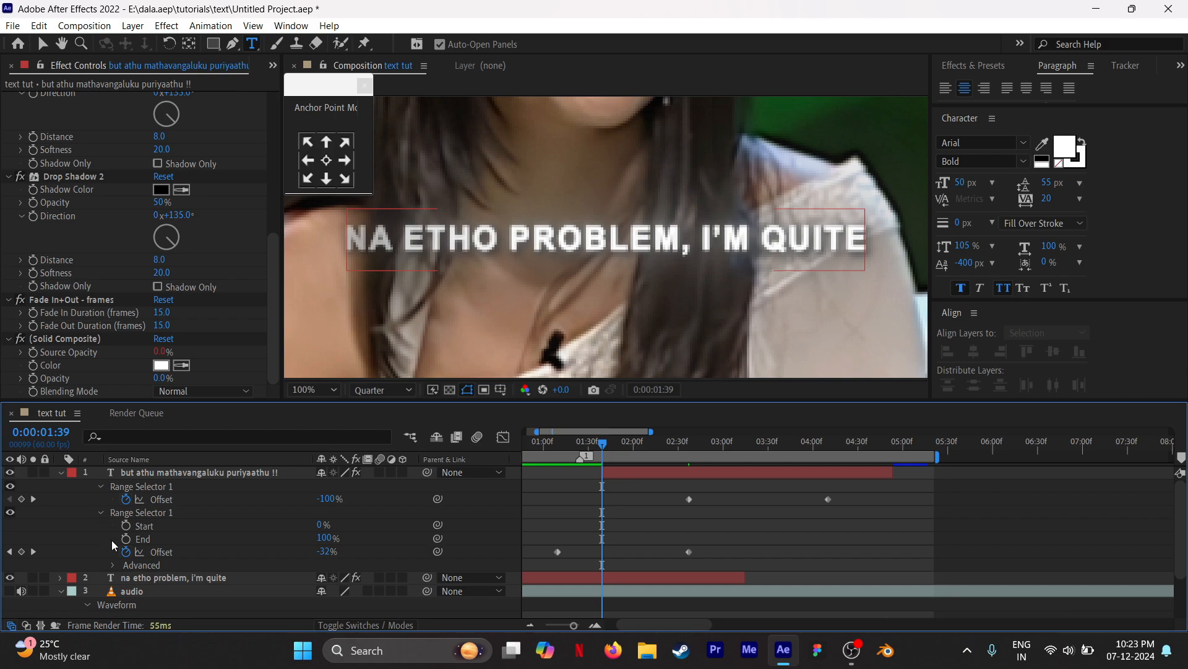
pyautogui.click(113, 565)
pyautogui.scroll(-4, 110, 566)
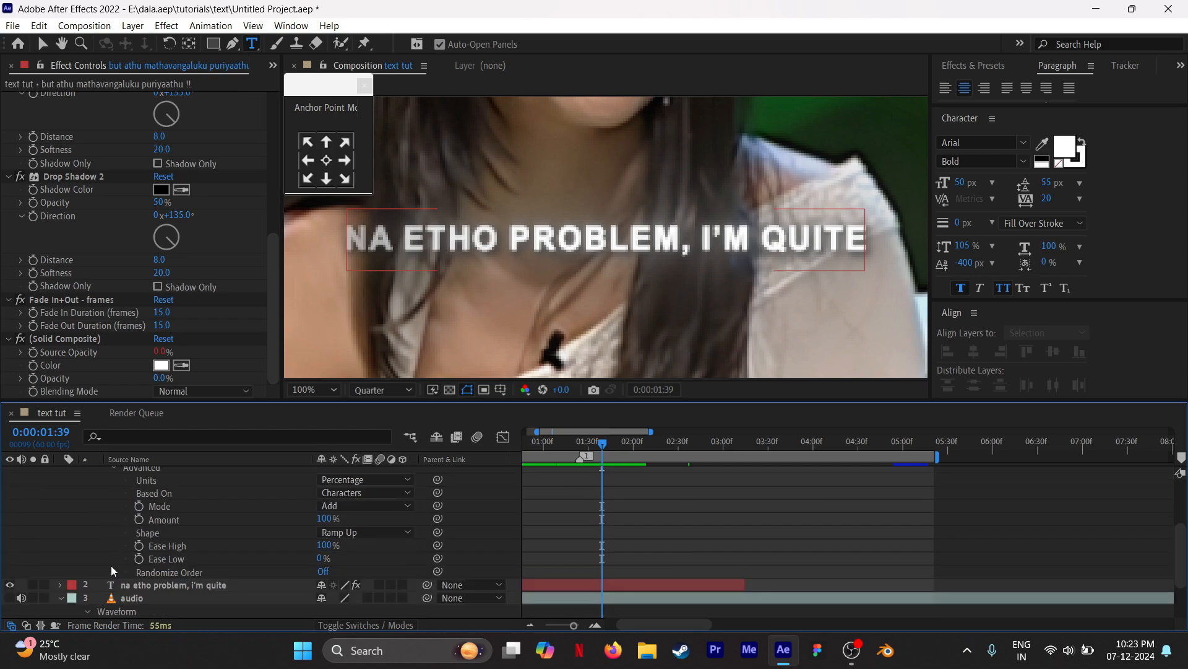
pyautogui.click(326, 545)
pyautogui.write('38')
pyautogui.press('Return')
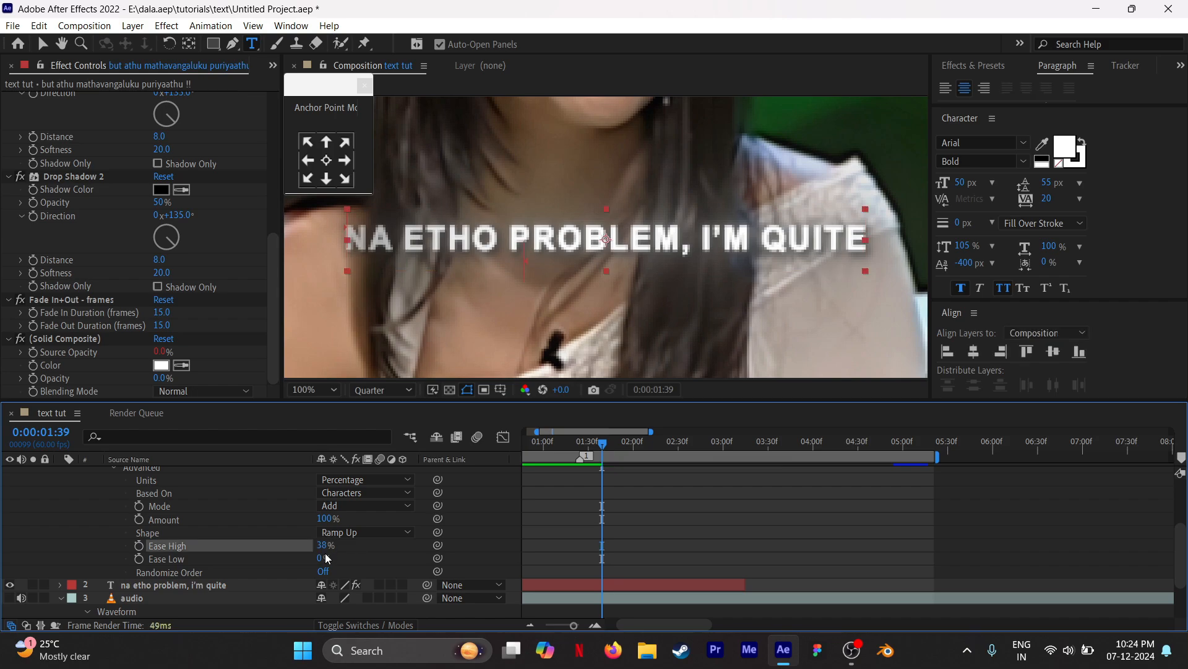
pyautogui.click(320, 559)
pyautogui.press('Return')
# Step: Move the first caption's last Offset keyframe to 0:00:02:31 so it fades out sooner under the second caption
pyautogui.click(607, 444)
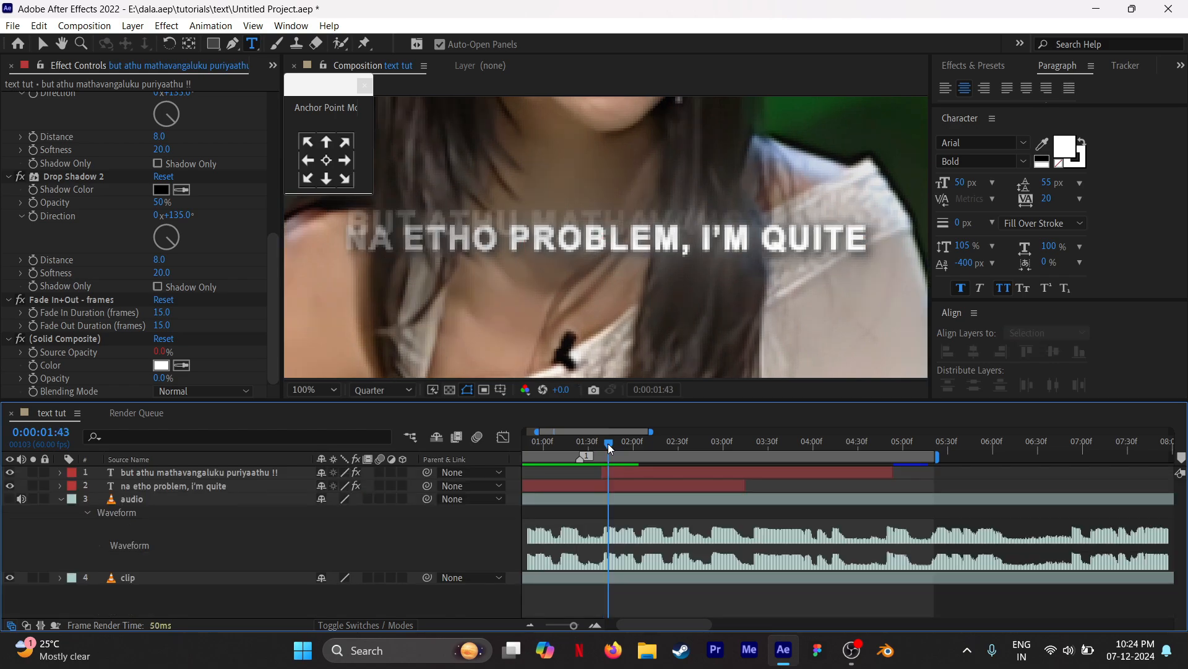
pyautogui.moveTo(608, 443); pyautogui.dragTo(637, 443)
pyautogui.click(645, 484)
pyautogui.press('u')
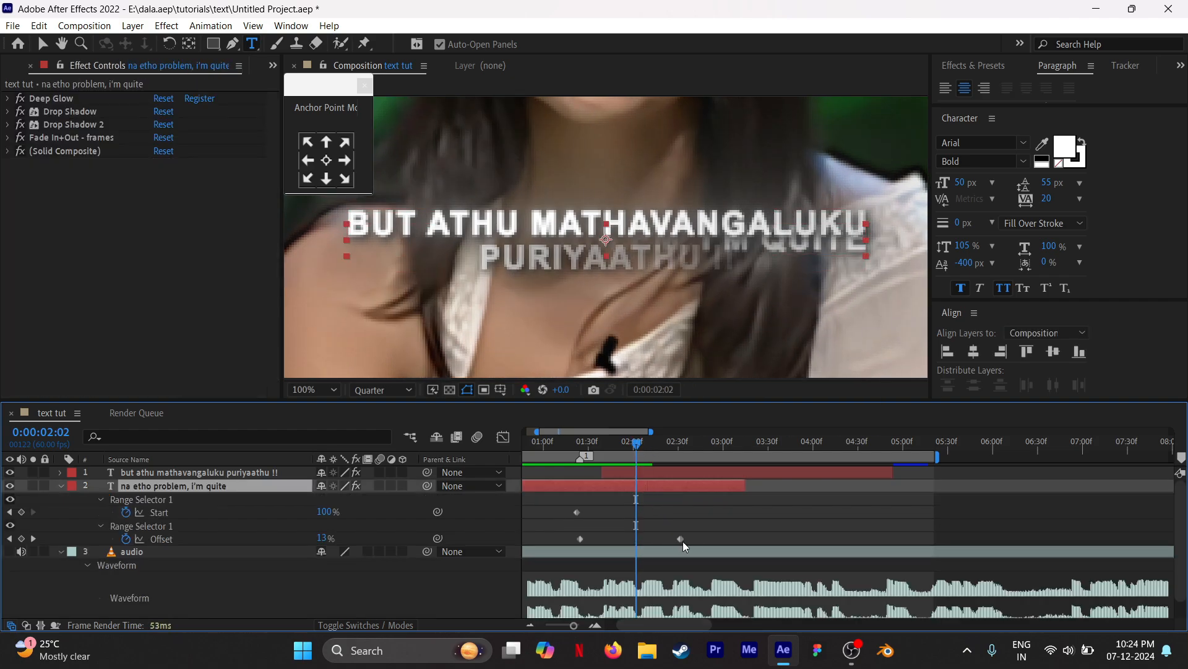
pyautogui.moveTo(679, 539); pyautogui.dragTo(660, 538)
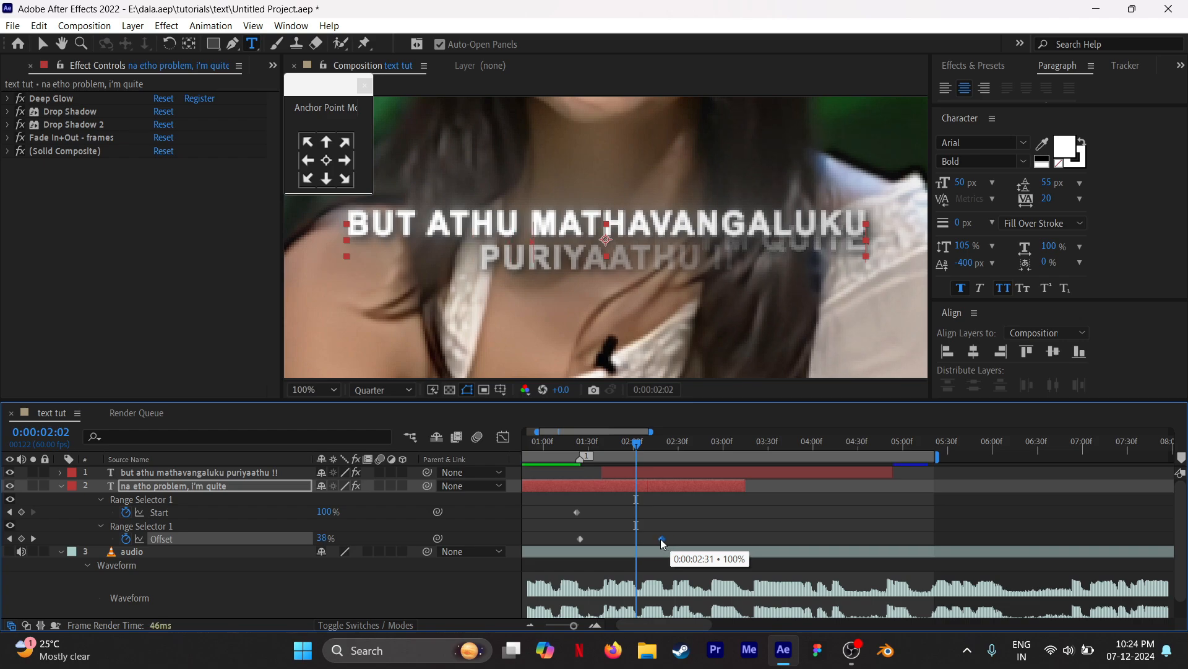
pyautogui.press('u')
# Step: Fit the whole frame in the viewer and play back both captions from the start and from 0:00:00:56
pyautogui.click(599, 445)
pyautogui.moveTo(599, 448); pyautogui.dragTo(792, 438)
pyautogui.hotkey('alt', '/')
pyautogui.press('Home')
pyautogui.press('space')
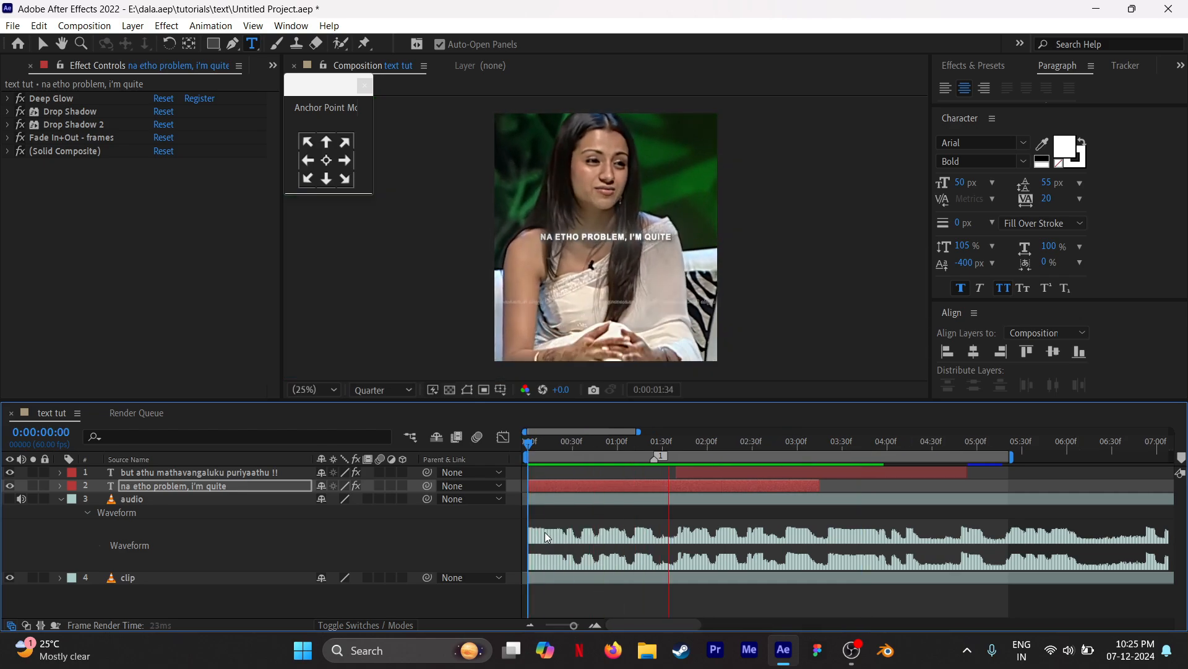
pyautogui.click(626, 445)
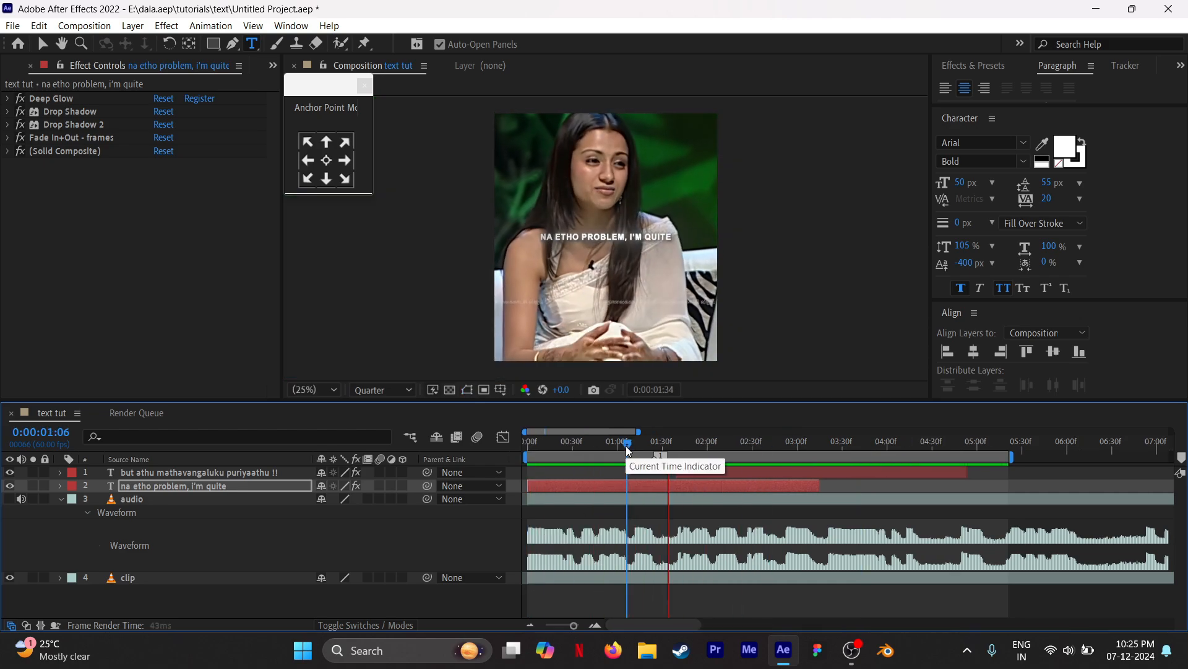
pyautogui.click(612, 452)
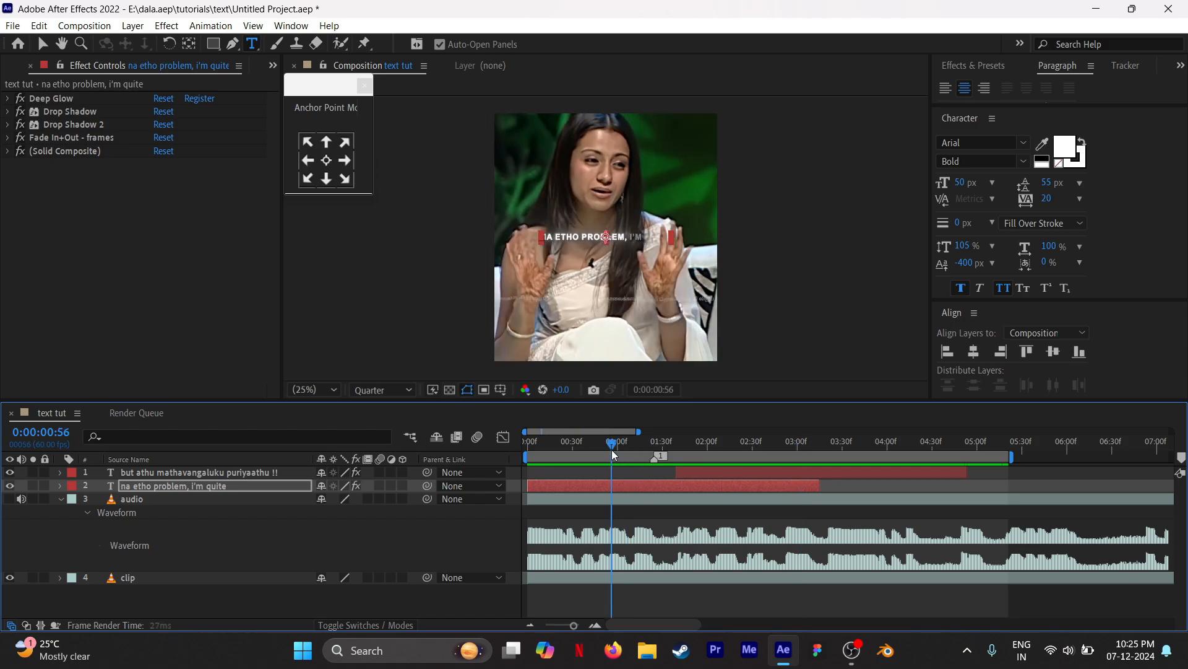
pyautogui.press('space')
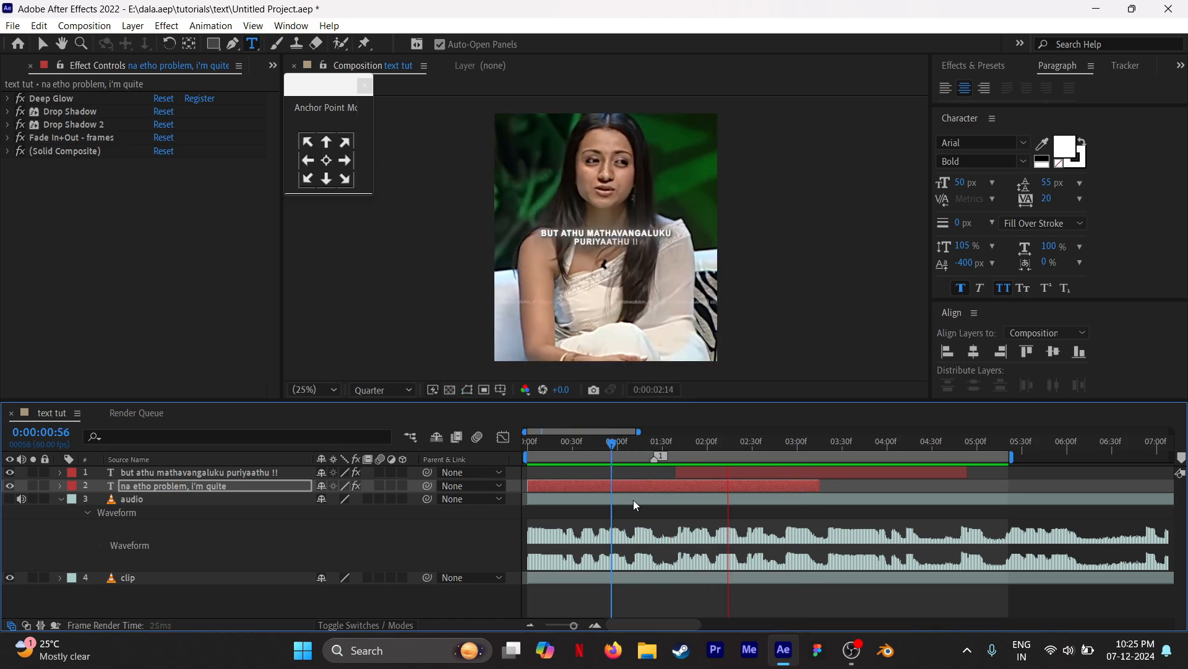
# Step: Inspect the second caption at 100% zoom and scrub back to the first caption at 0:00:00:28
pyautogui.hotkey('ctrl', 'Up')
pyautogui.press('/')
pyautogui.moveTo(631, 447); pyautogui.dragTo(739, 436)
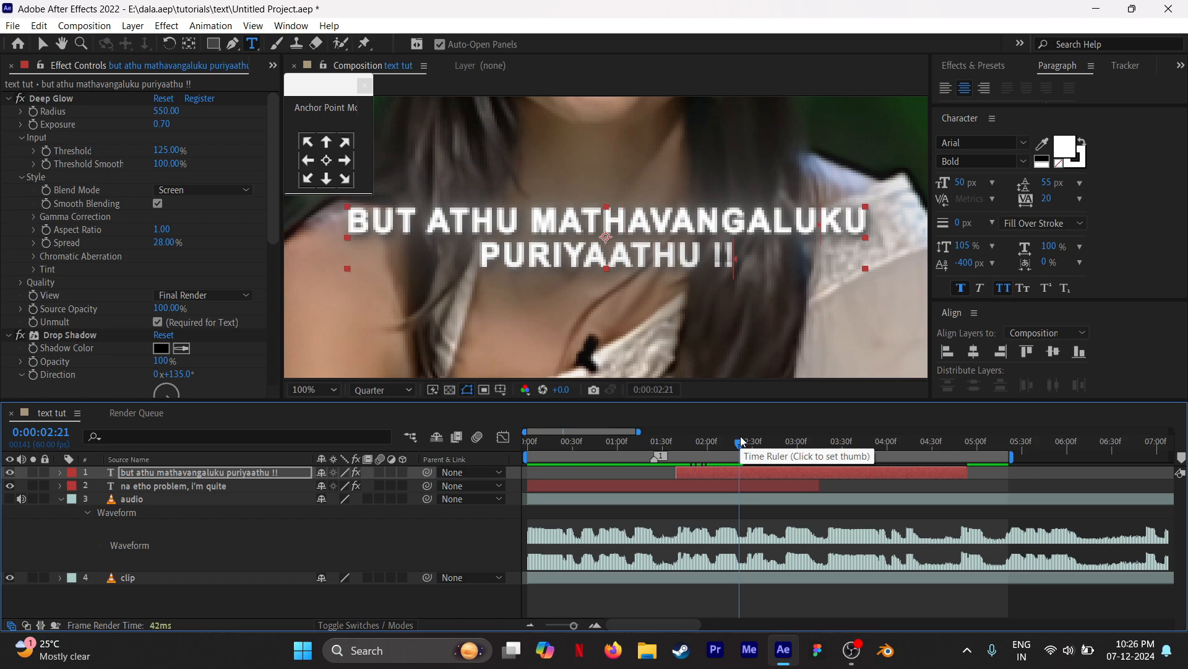
pyautogui.moveTo(709, 446); pyautogui.dragTo(569, 470)
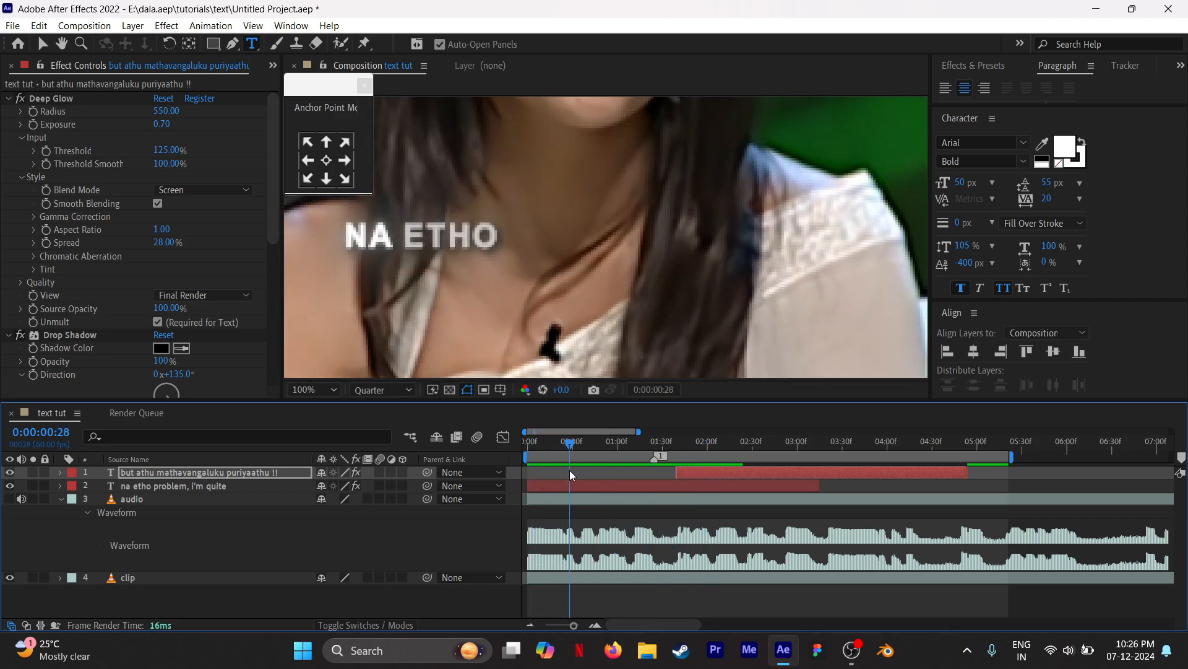
pyautogui.click(655, 599)
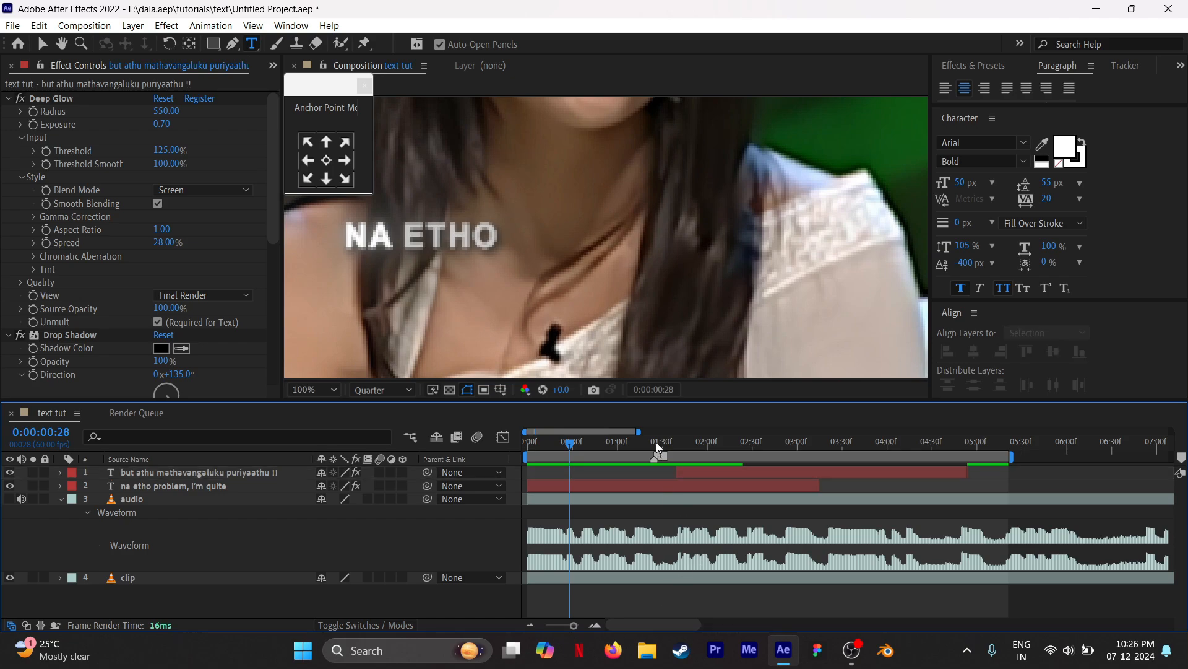
# Step: Inspect the second caption at 100% zoom at 0:00:02:52 with the preview resolution set to Full
pyautogui.moveTo(656, 442); pyautogui.dragTo(744, 439)
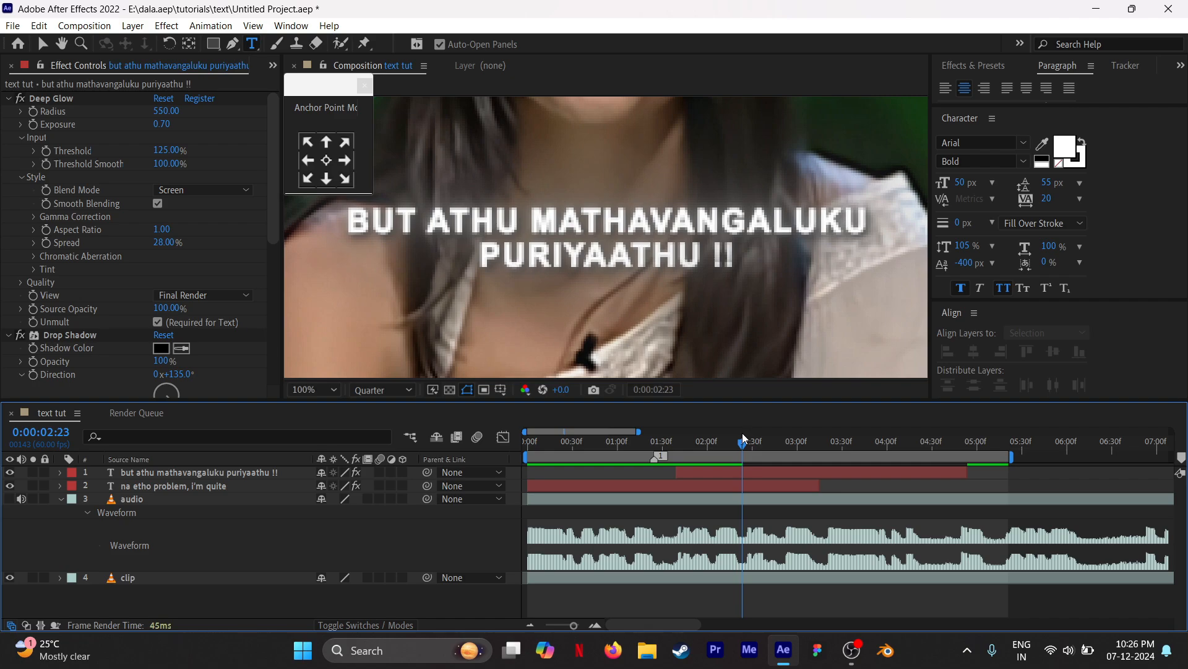
pyautogui.moveTo(743, 438); pyautogui.dragTo(535, 457)
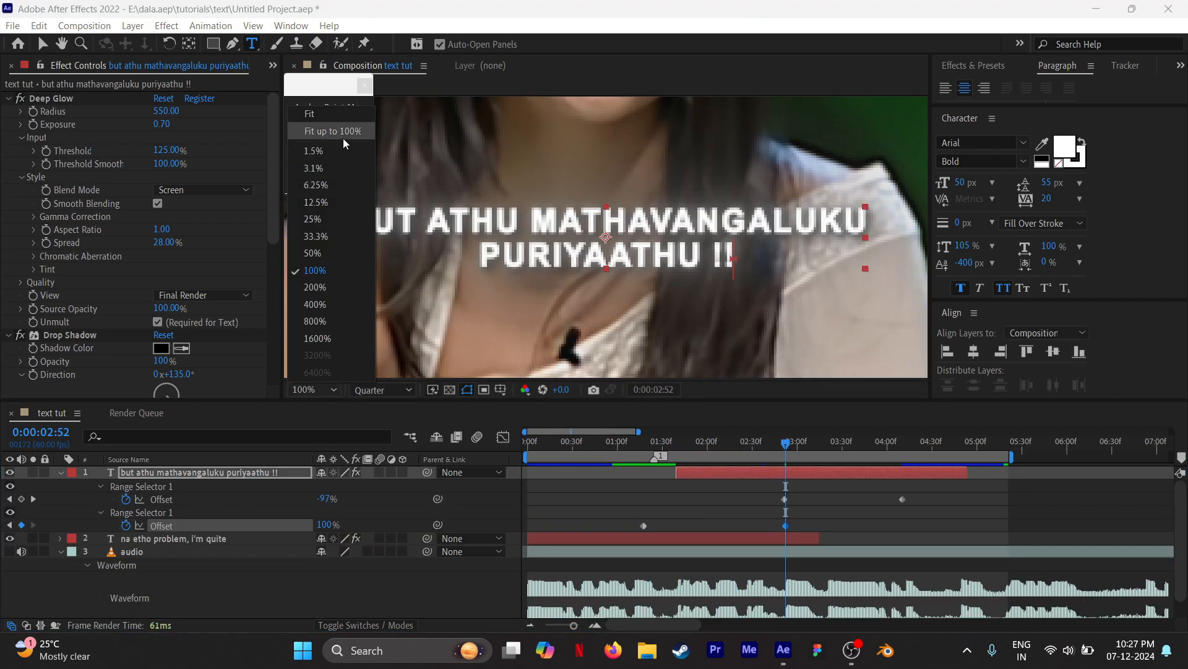
pyautogui.click(343, 136)
pyautogui.press('.')
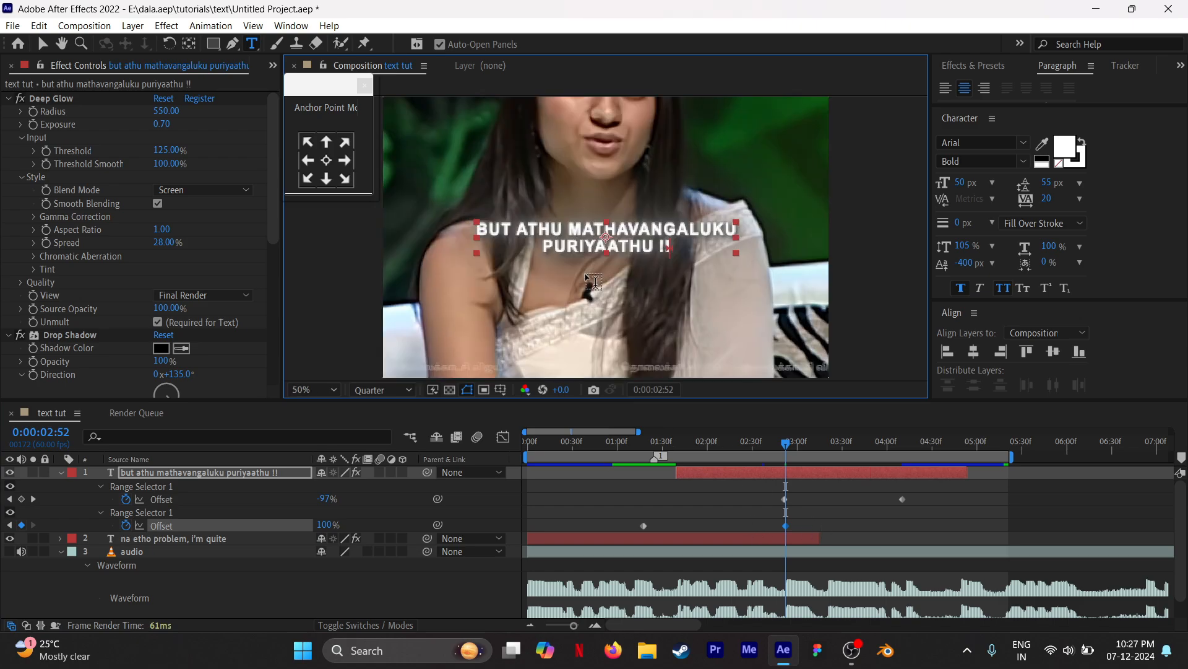
pyautogui.press('.')
pyautogui.click(381, 389)
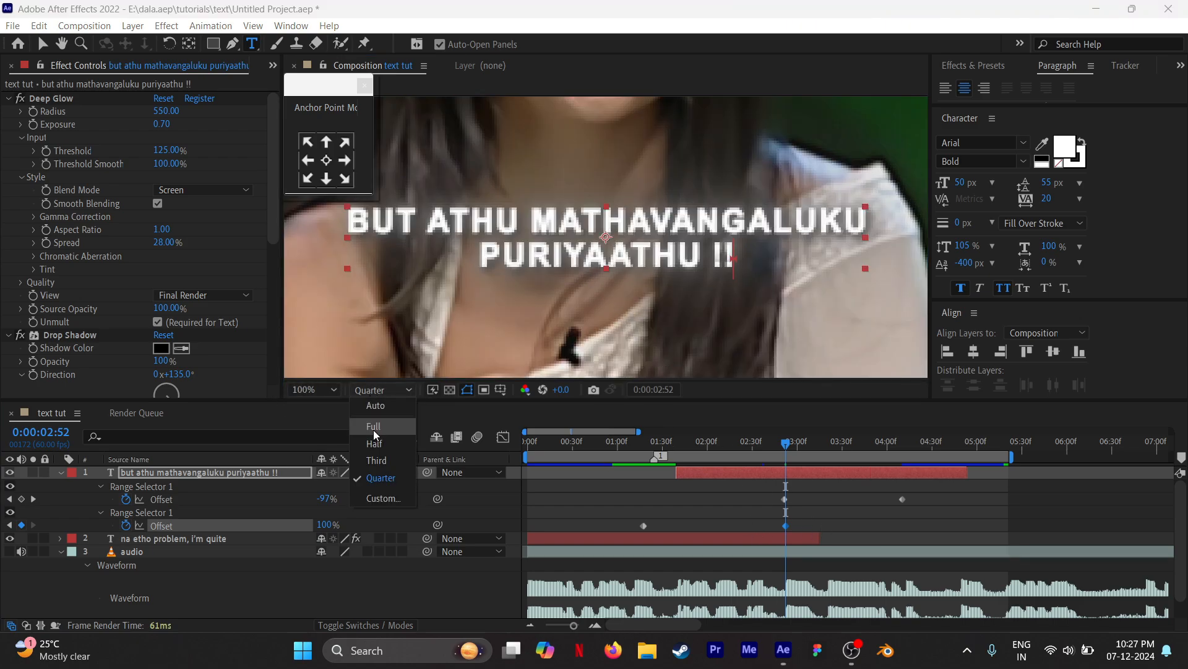
pyautogui.click(374, 427)
pyautogui.click(746, 515)
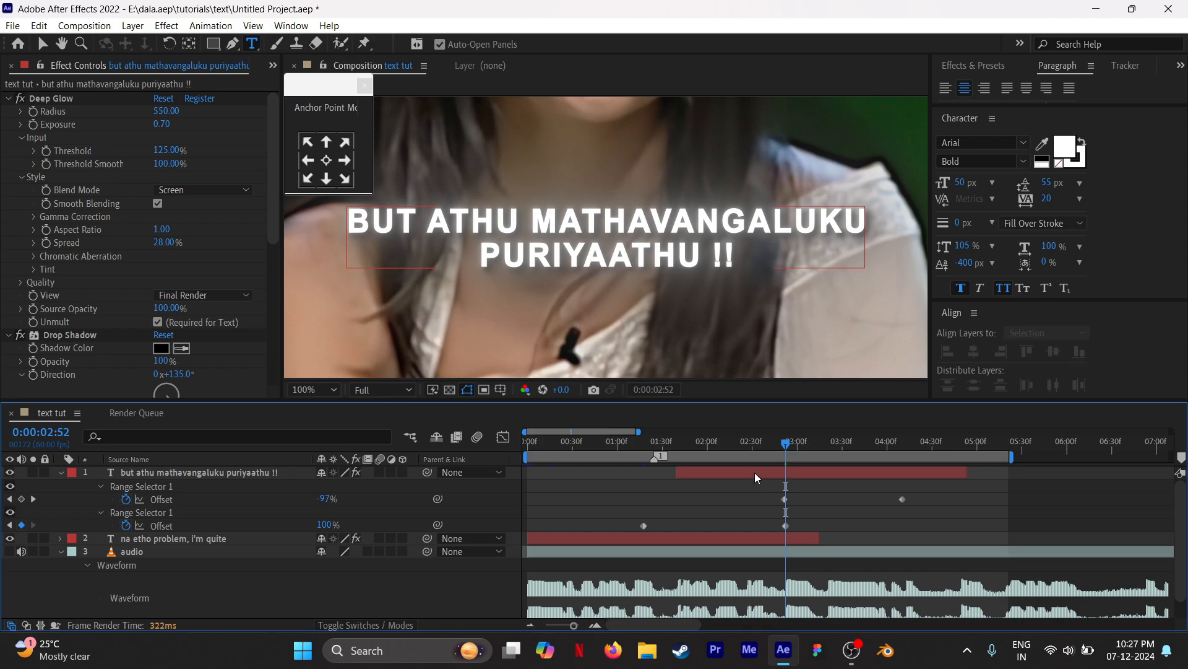
# Step: Enable the Deep Glow tint on the second caption and set its colour to magenta
pyautogui.click(755, 473)
pyautogui.press('u')
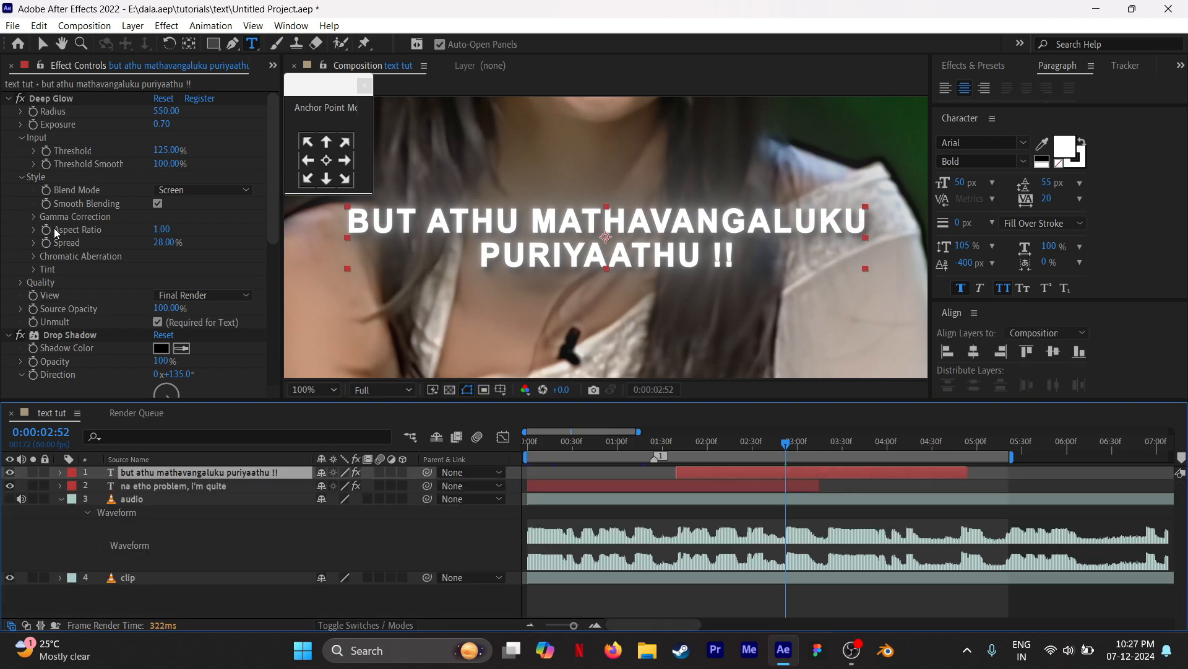
pyautogui.click(32, 270)
pyautogui.click(157, 281)
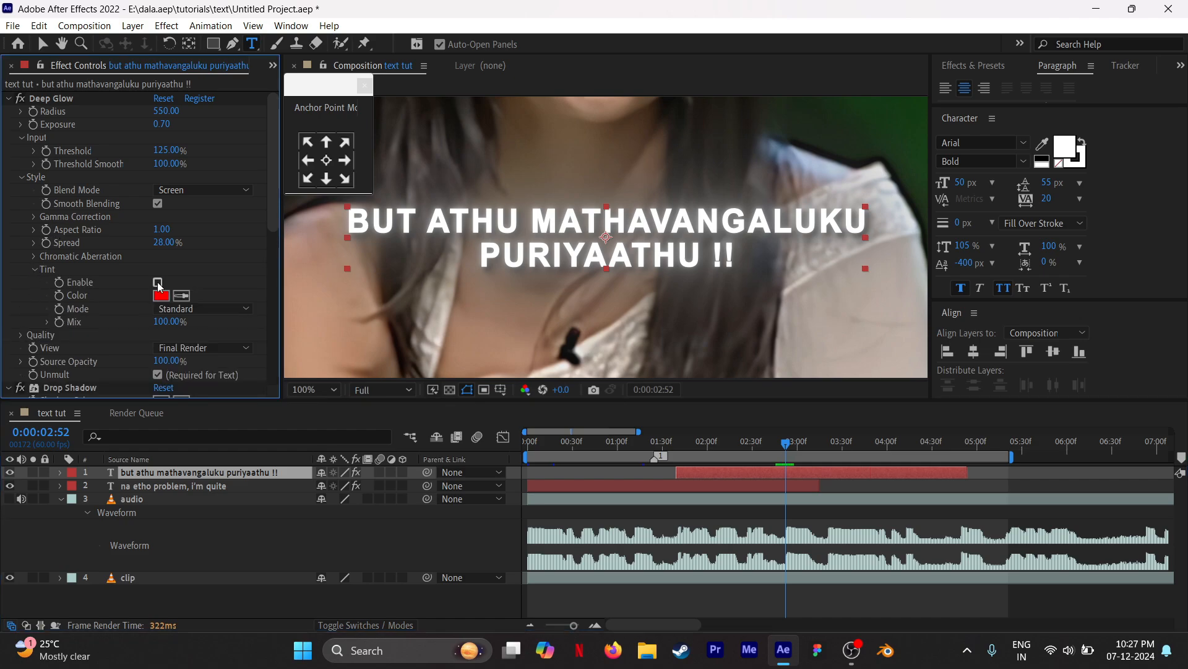
pyautogui.click(159, 295)
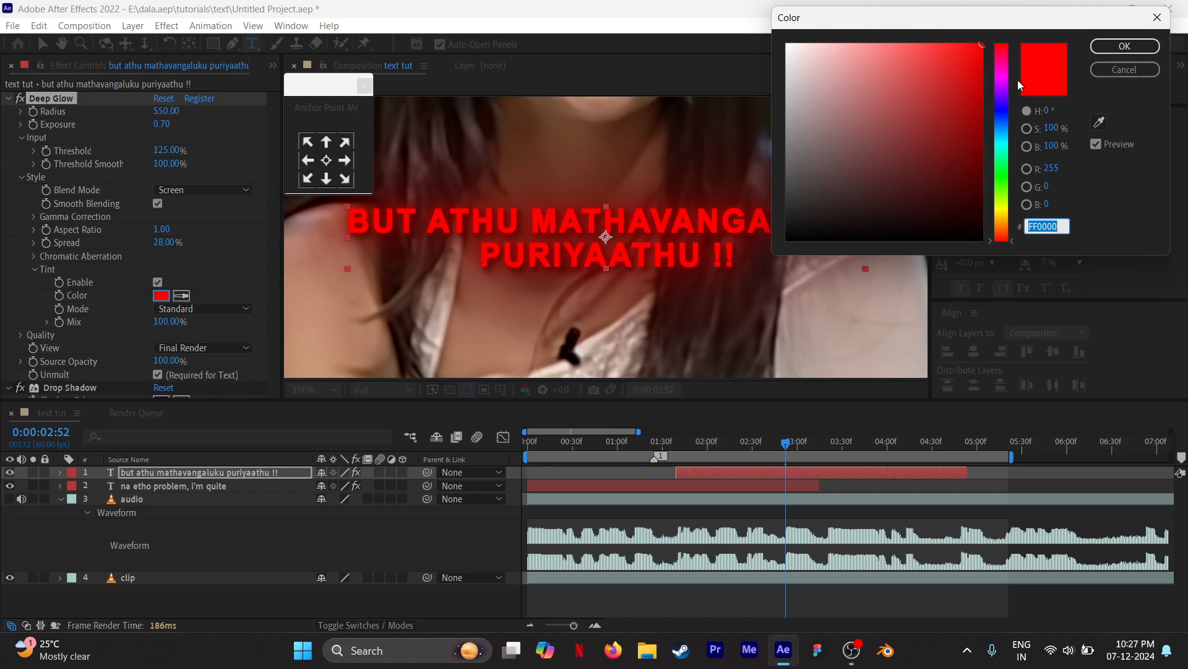
pyautogui.moveTo(1004, 81); pyautogui.dragTo(1004, 78)
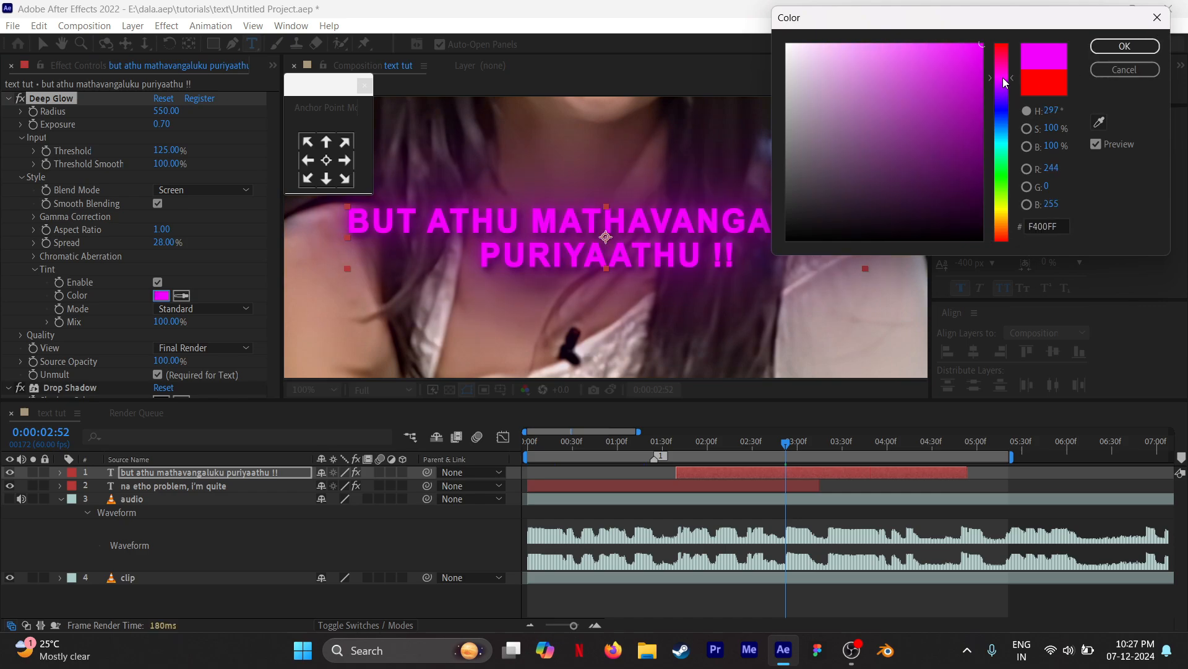
pyautogui.click(1125, 46)
# Step: Set the second caption's glow tint mode to Overlay and its Mix to 60%
pyautogui.click(204, 308)
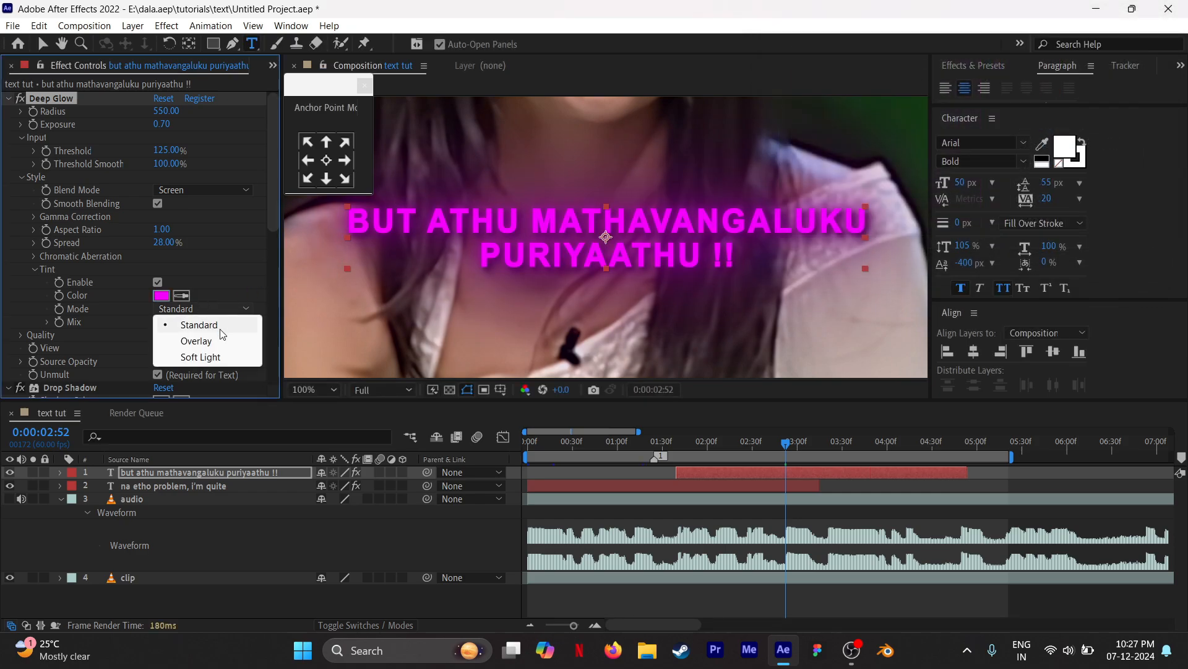
pyautogui.click(219, 338)
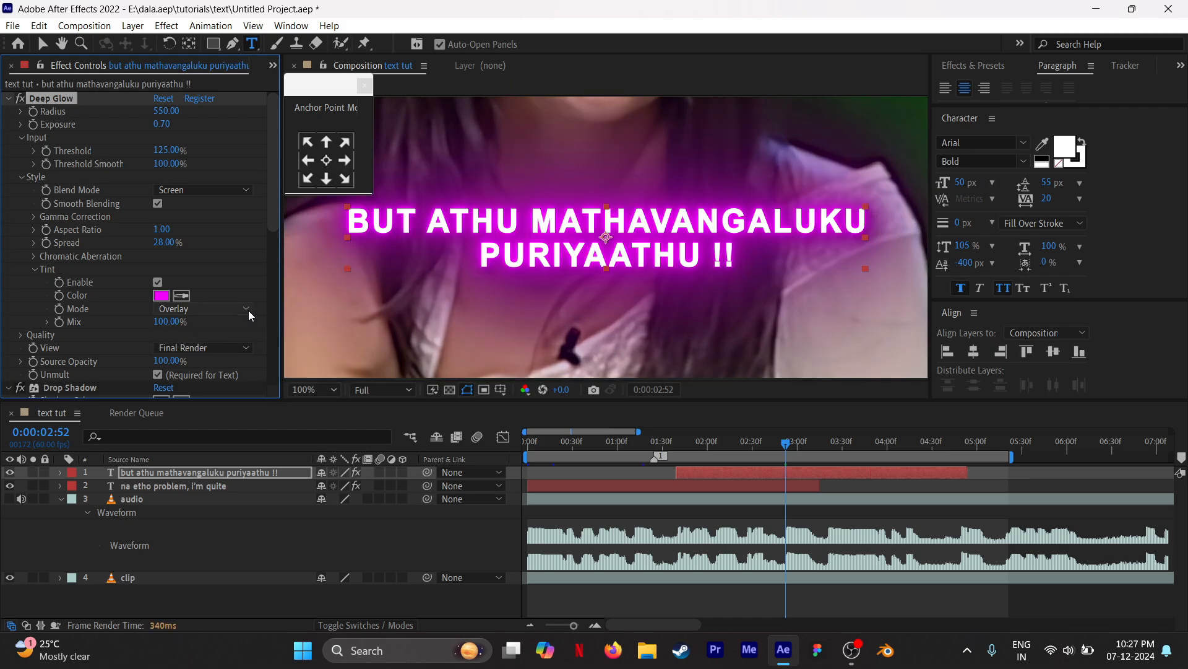
pyautogui.click(165, 321)
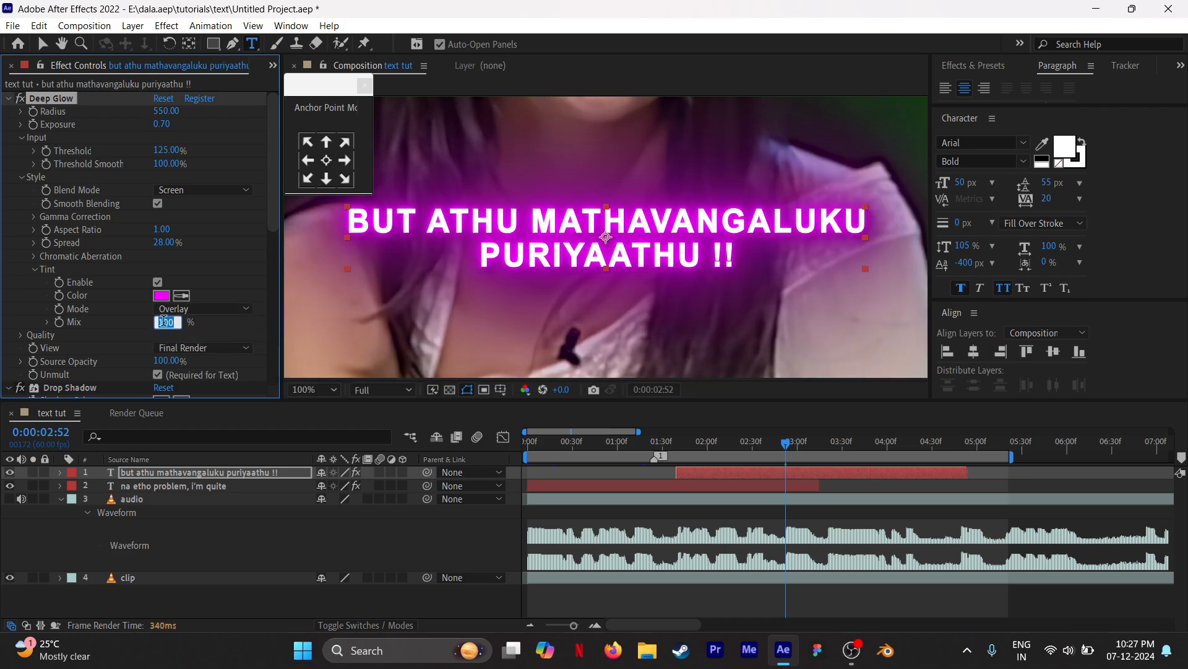
pyautogui.write('60')
pyautogui.press('Return')
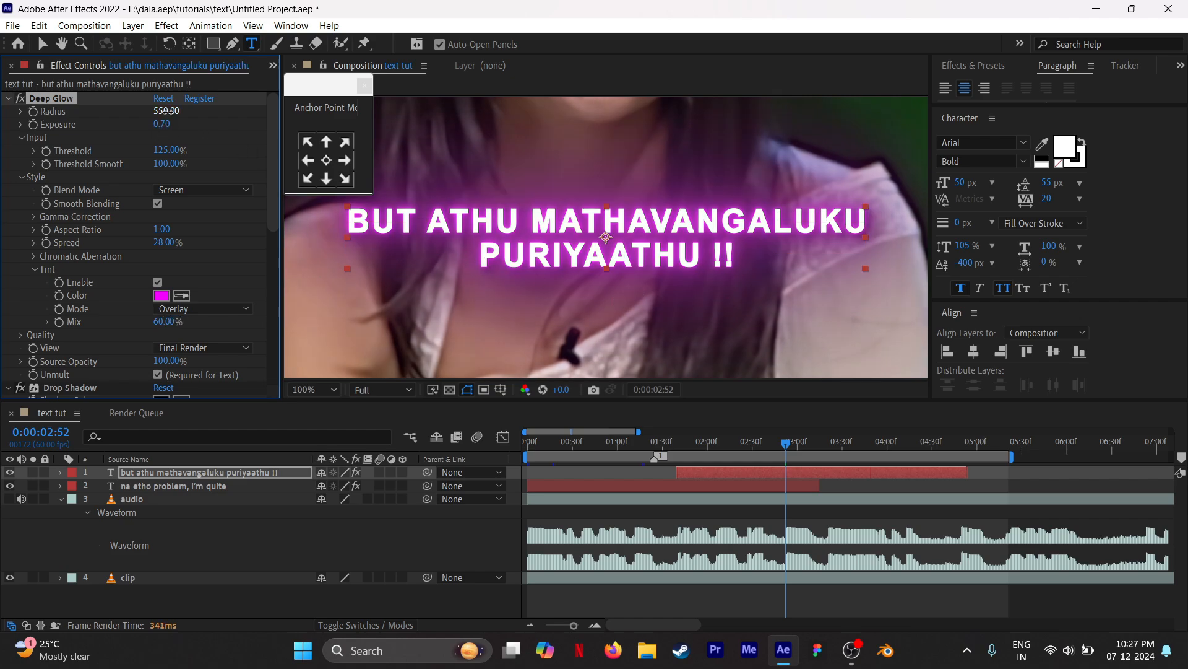
# Step: Set the Deep Glow Radius of the second caption to 800
pyautogui.click(166, 110)
pyautogui.write('800')
pyautogui.press('Return')
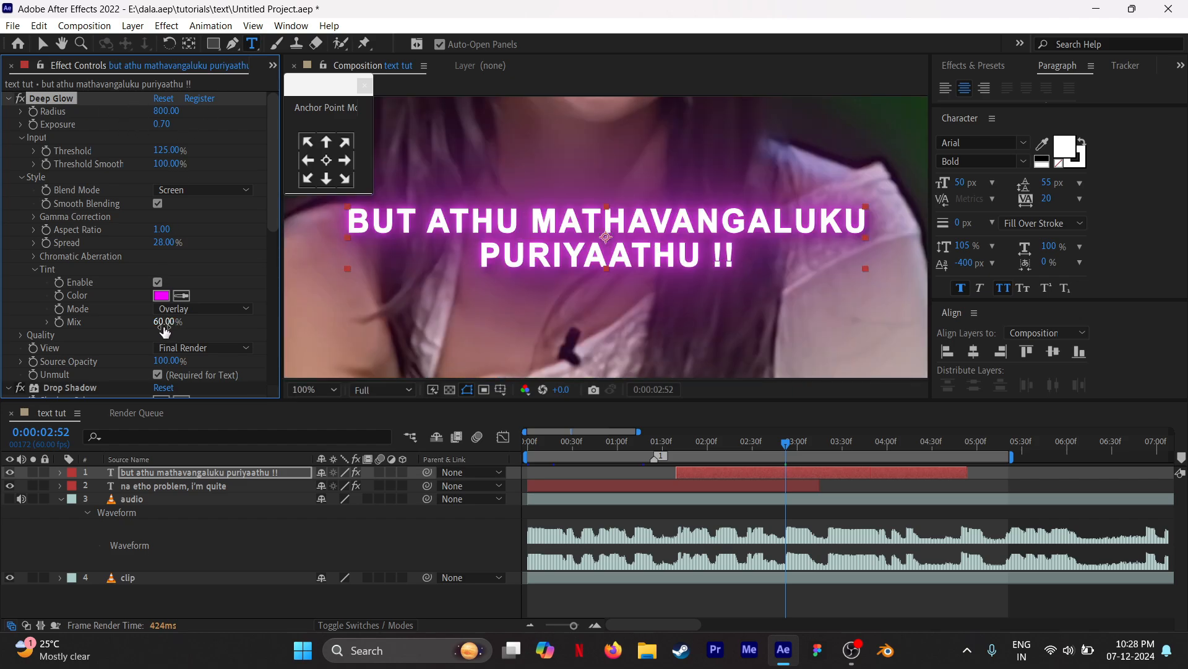
# Step: Examine the second caption's tinted glow at 50%, 100% and 25% zoom and enlarge the viewer area
pyautogui.press(',')
pyautogui.press(',')
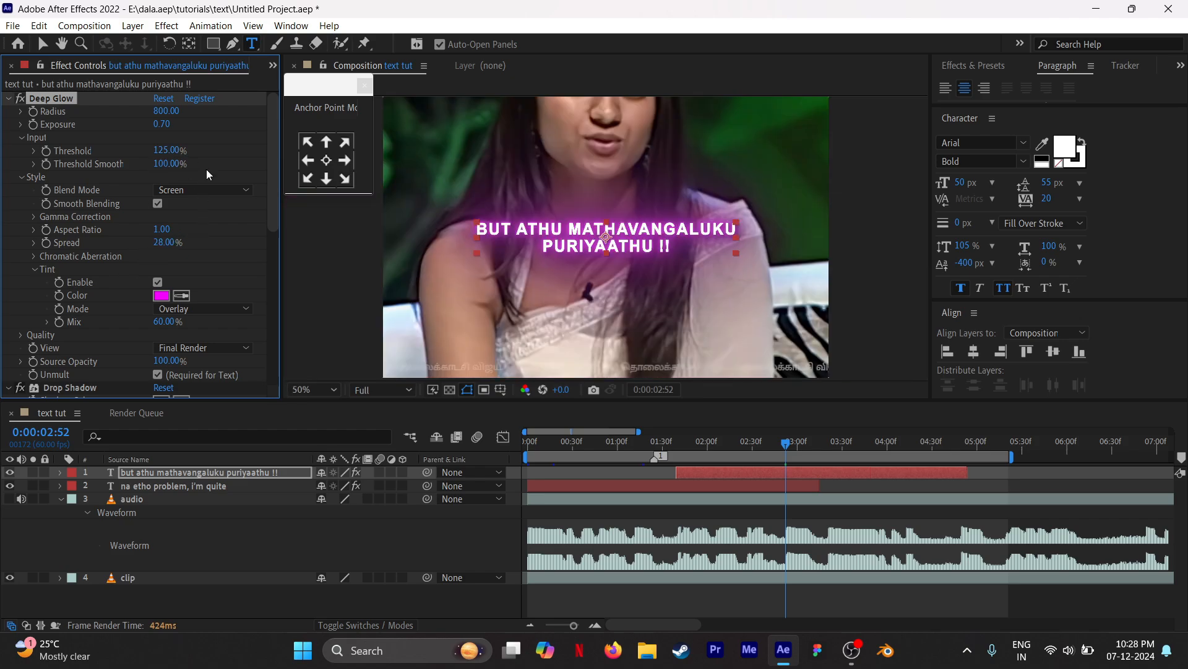
pyautogui.press('.')
pyautogui.press('.')
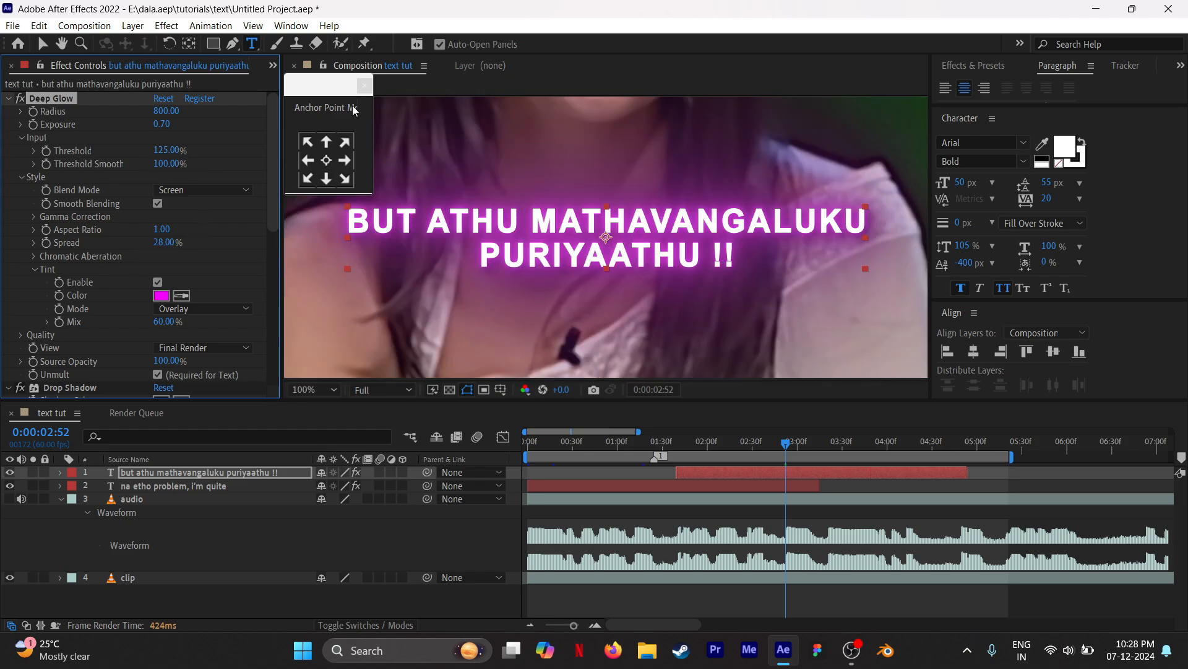
pyautogui.moveTo(359, 86); pyautogui.dragTo(369, 58)
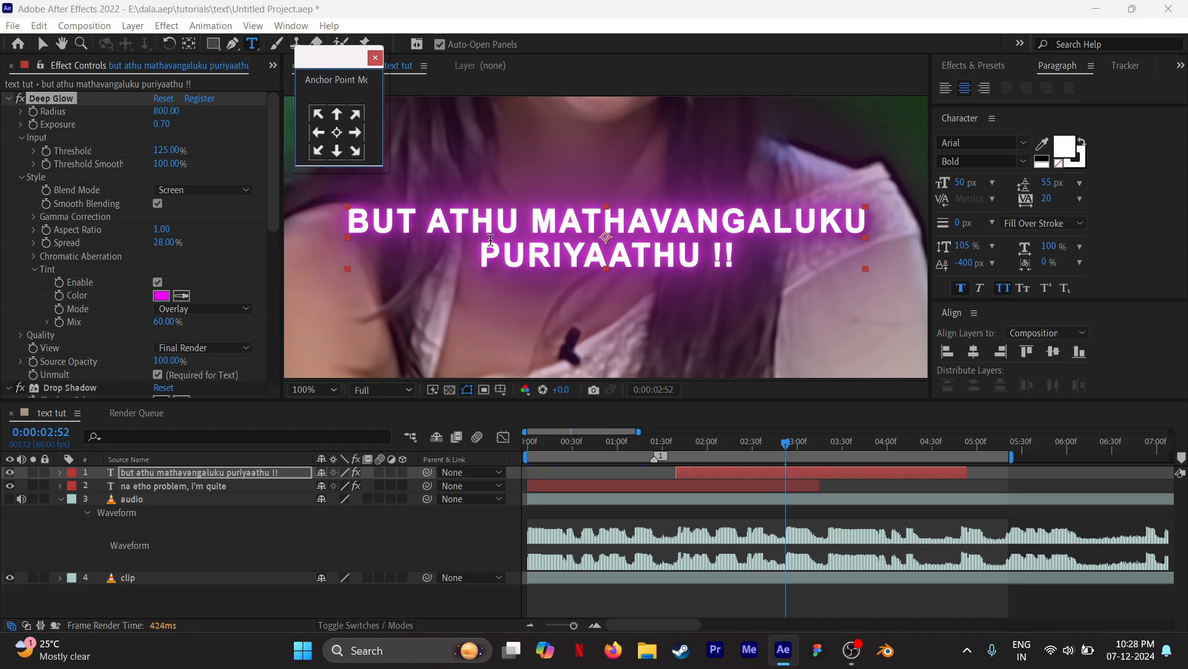
pyautogui.press(',')
pyautogui.press(',')
pyautogui.press(',')
pyautogui.press(',')
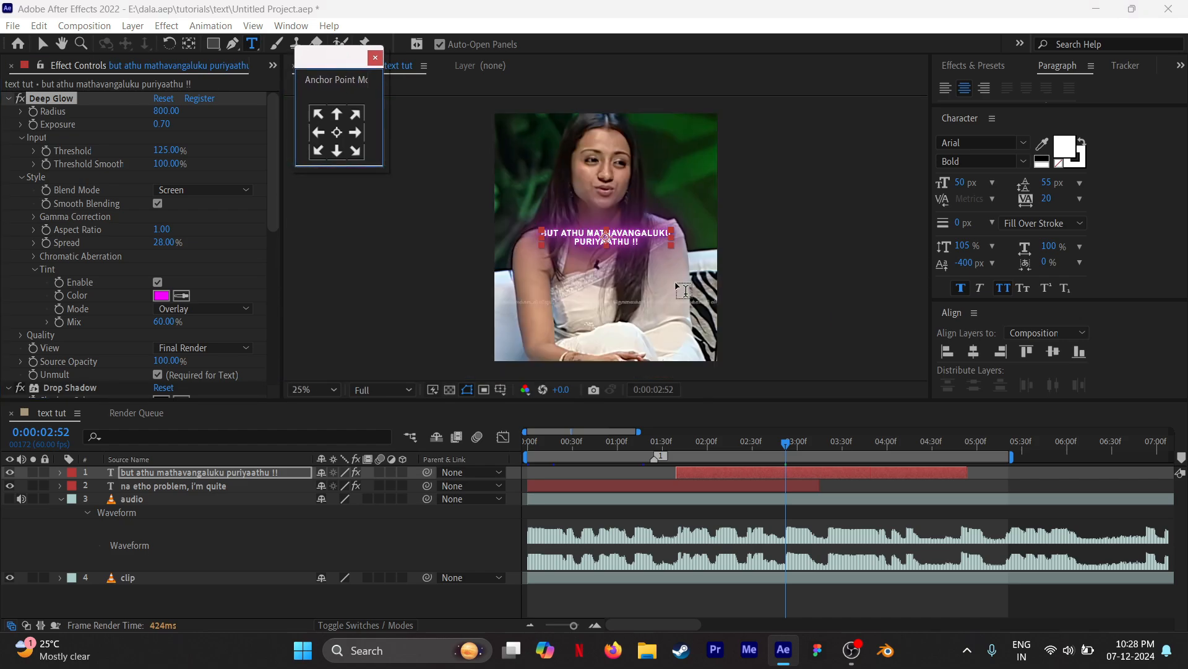
pyautogui.moveTo(684, 402); pyautogui.dragTo(786, 480)
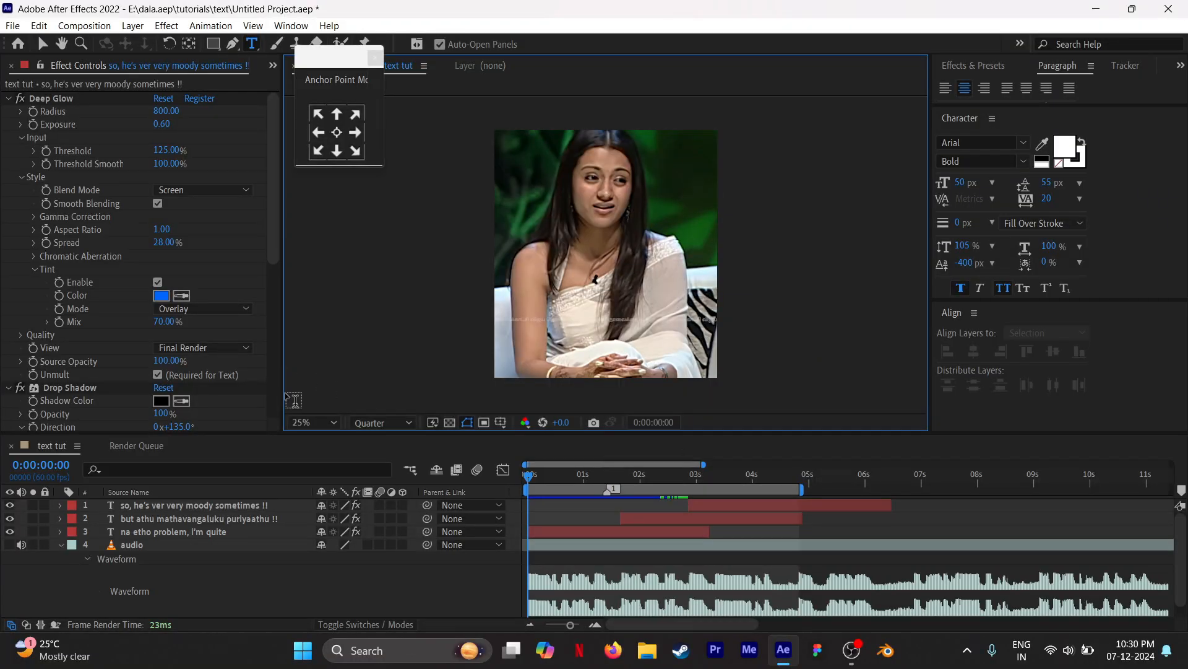
# Step: Fit the frame in the viewer, play back the captions and return to the start
pyautogui.click(307, 423)
pyautogui.click(333, 163)
pyautogui.click(900, 530)
pyautogui.press('space')
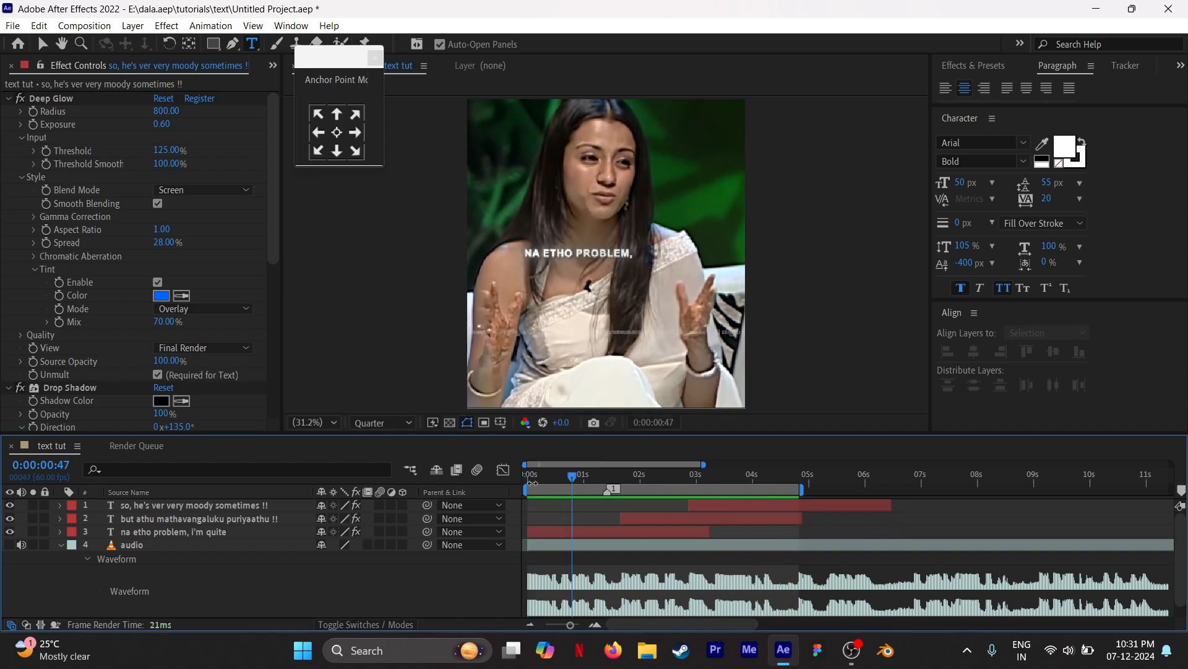
pyautogui.moveTo(531, 482)
pyautogui.mouseDown()
pyautogui.moveTo(610, 482)
pyautogui.moveTo(530, 483)
pyautogui.moveTo(526, 498)
pyautogui.moveTo(533, 481)
pyautogui.moveTo(609, 478)
pyautogui.moveTo(527, 477)
pyautogui.mouseUp()
# Step: Apply the Increase Tracking text preset to the first caption from 0:00:00:00
pyautogui.click(549, 536)
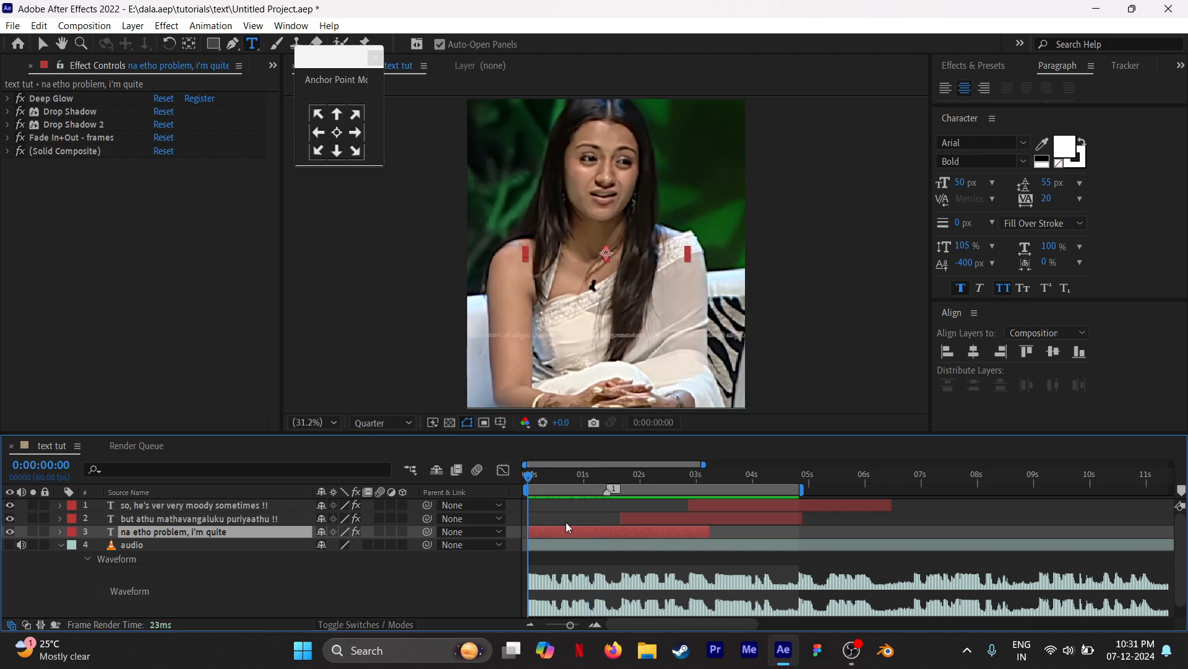
pyautogui.click(566, 523)
pyautogui.click(562, 529)
pyautogui.click(998, 67)
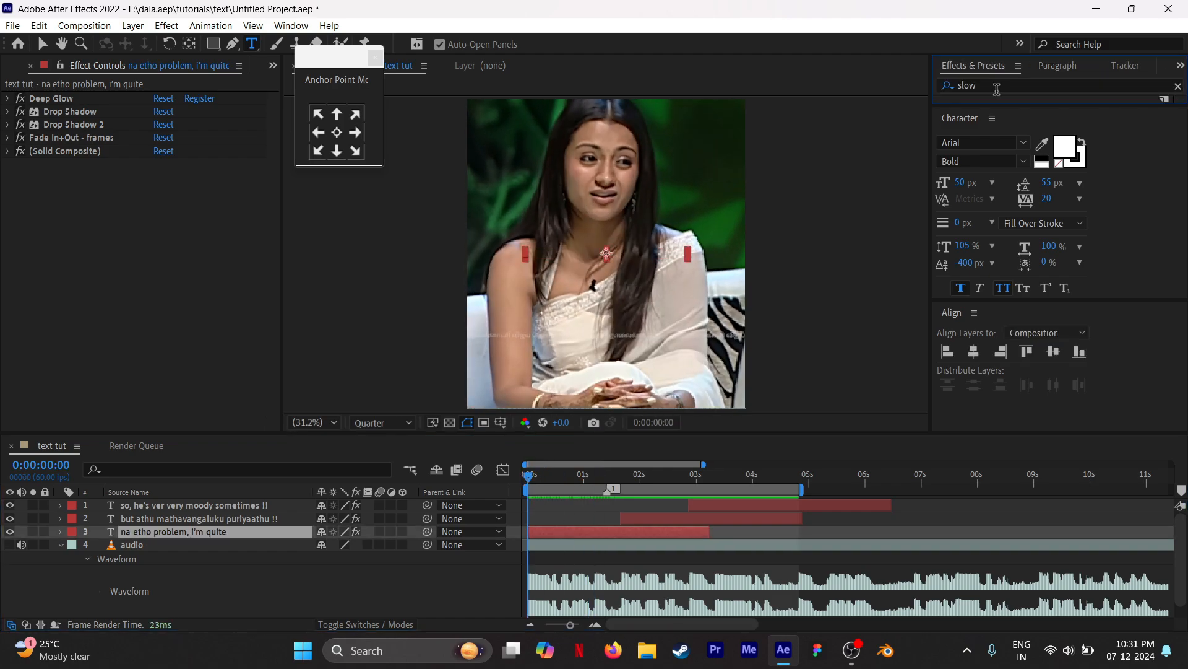
pyautogui.click(1178, 87)
pyautogui.write('increase')
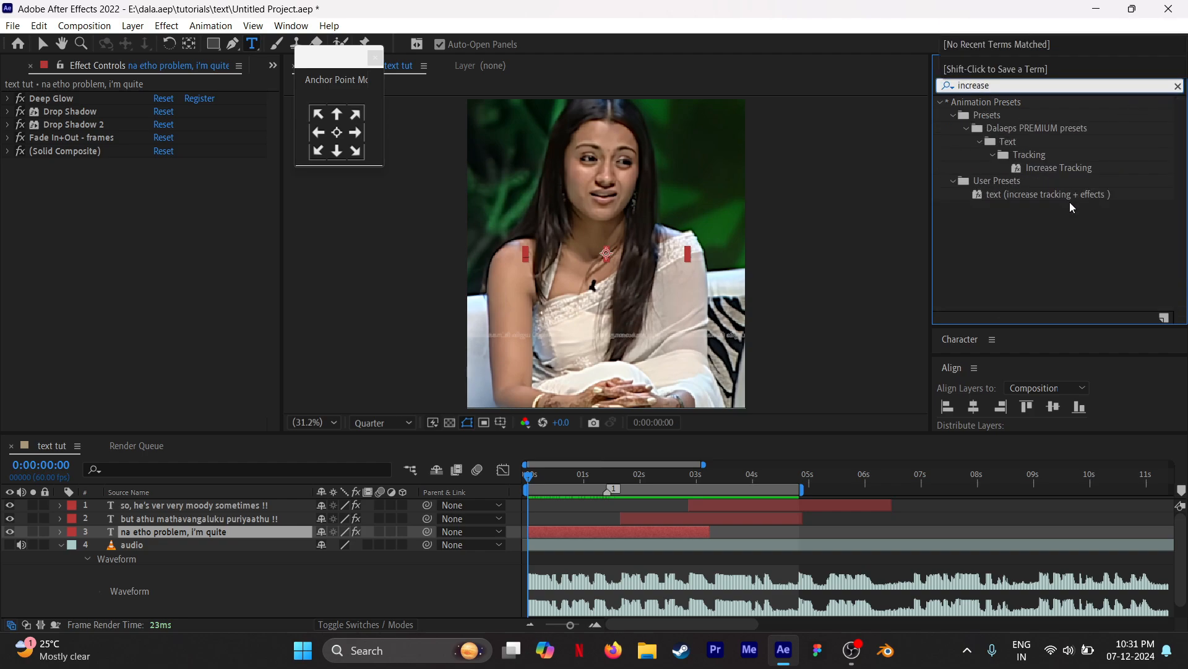
pyautogui.moveTo(1079, 169); pyautogui.dragTo(644, 532)
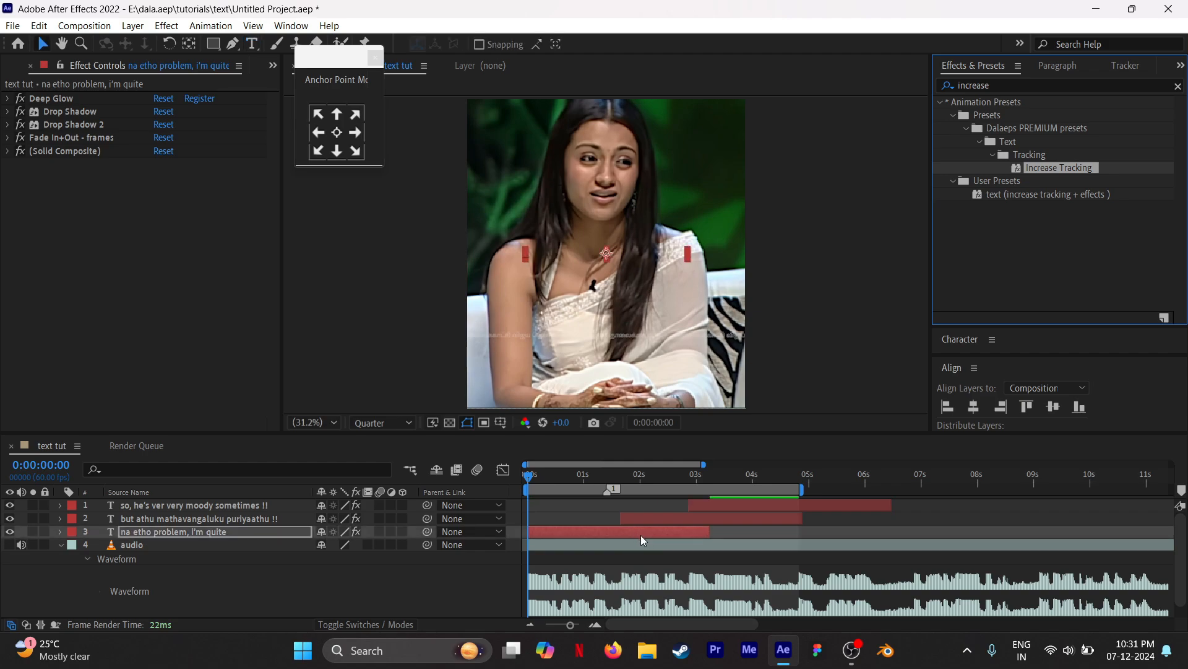
# Step: Move the first caption's last Tracking Amount keyframe to 0:00:02:37 and open its value for editing
pyautogui.press('u')
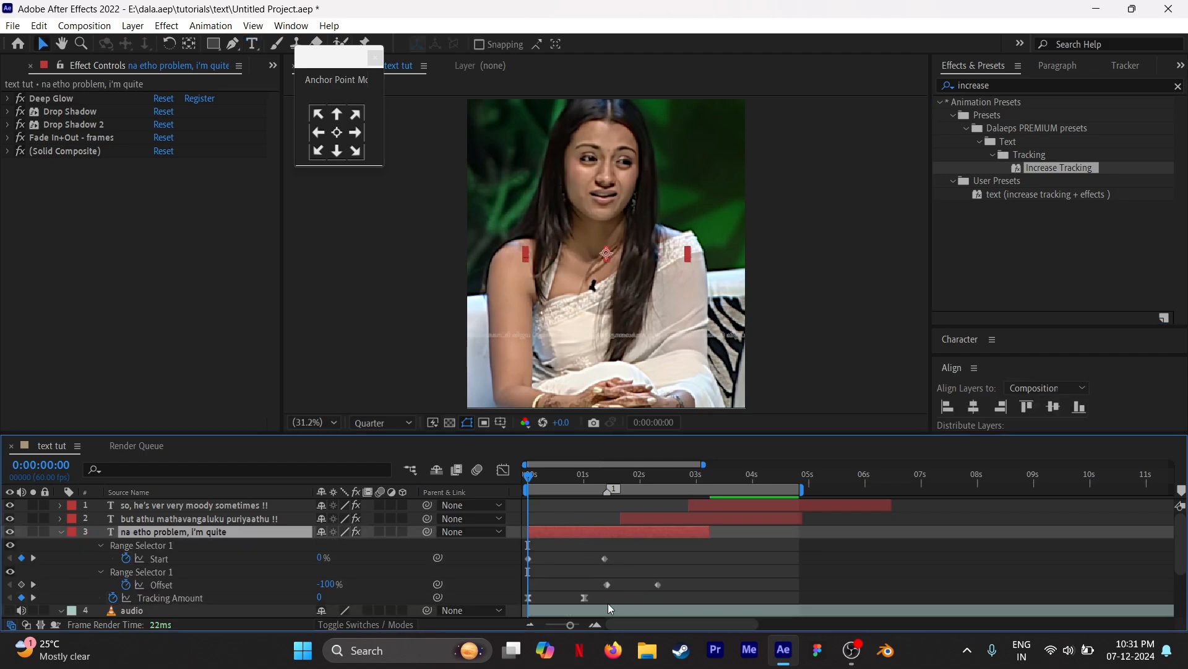
pyautogui.click(658, 479)
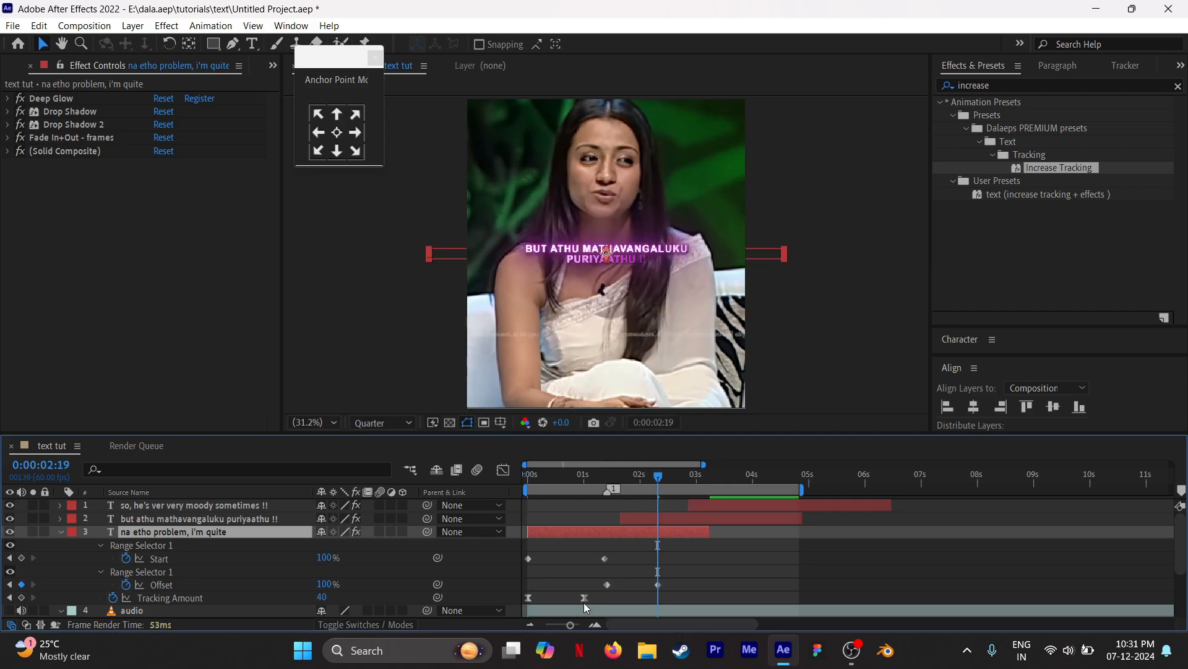
pyautogui.moveTo(585, 597); pyautogui.dragTo(651, 601)
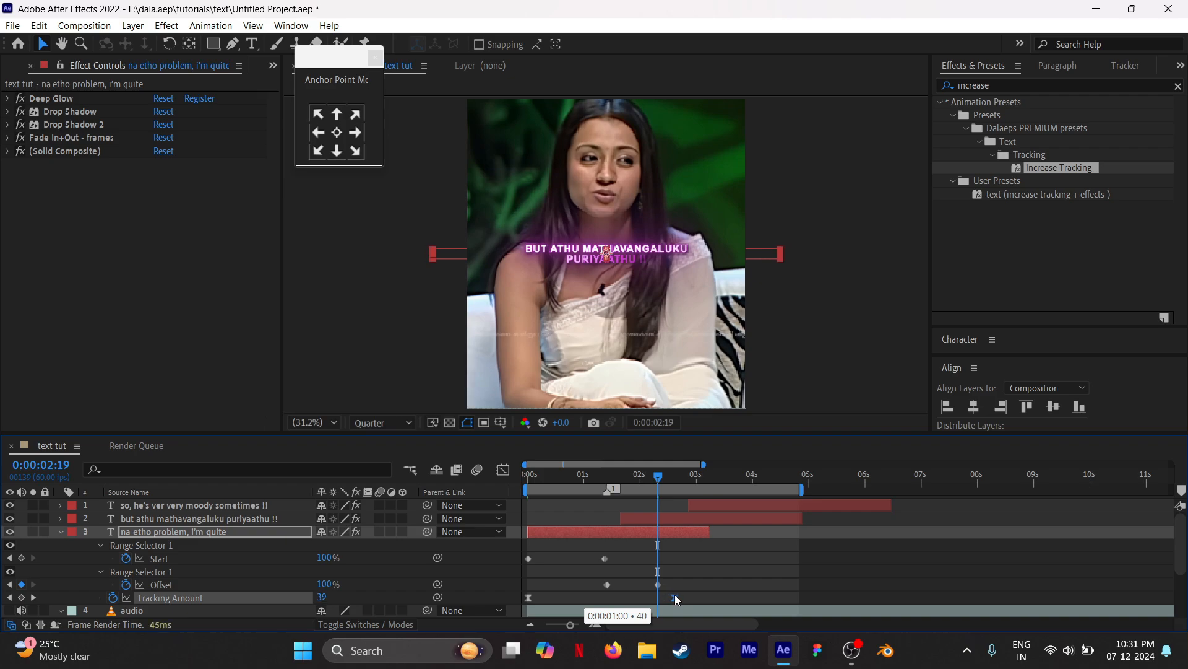
pyautogui.moveTo(676, 598); pyautogui.dragTo(674, 598)
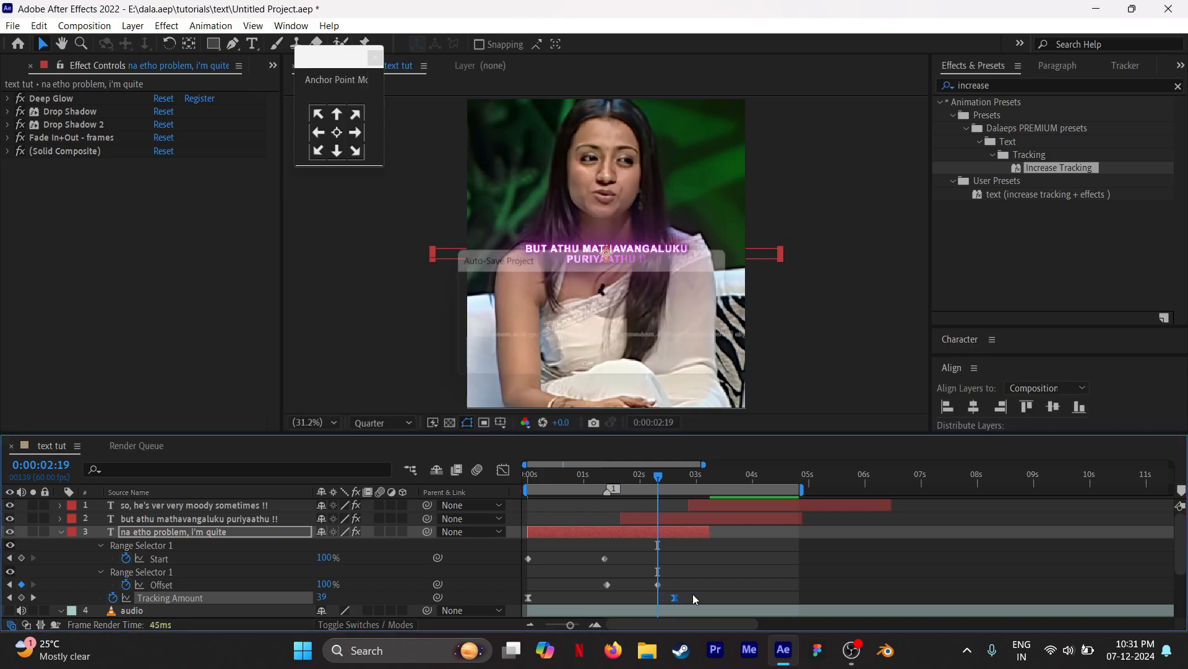
pyautogui.click(693, 593)
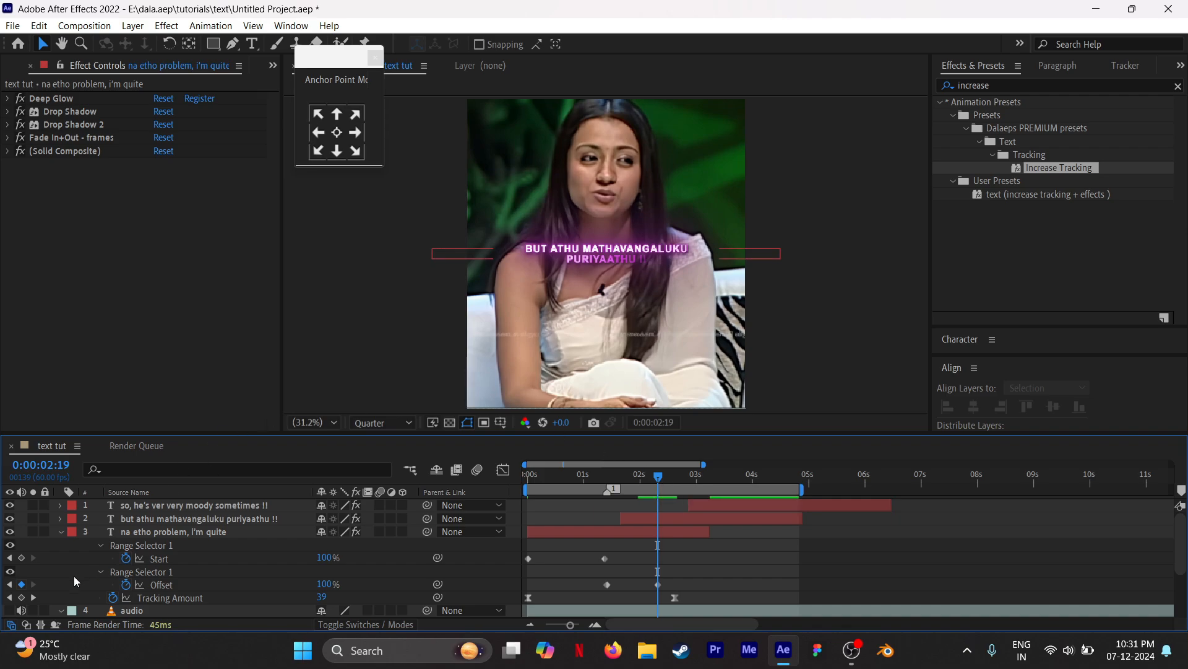
pyautogui.click(35, 595)
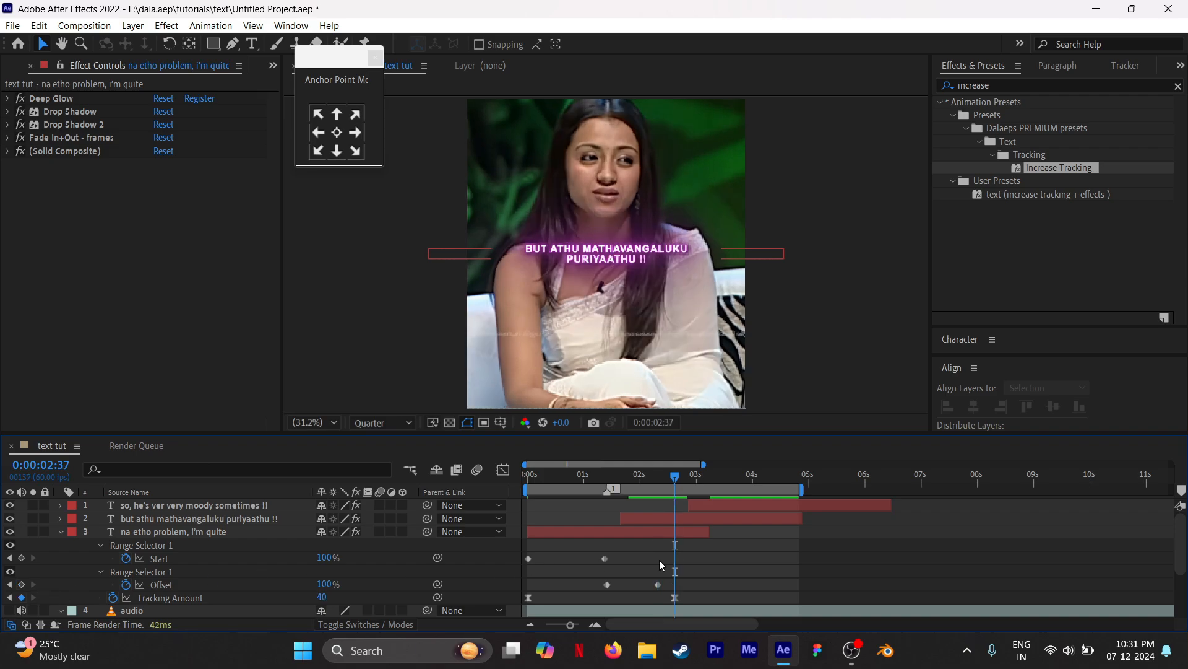
pyautogui.click(326, 597)
pyautogui.press('Return')
# Step: Collapse the first caption's keyframes and move the playhead to the second caption's start at 0:00:01:39
pyautogui.click(525, 483)
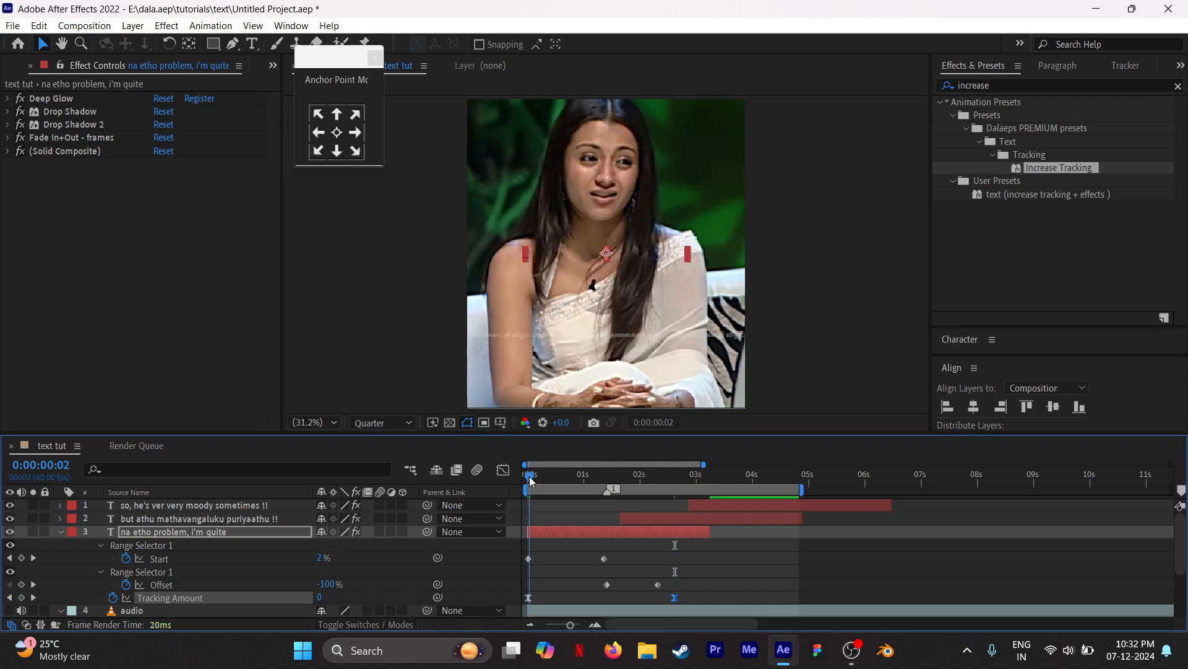
pyautogui.press('l')
pyautogui.press('l')
pyautogui.click(632, 517)
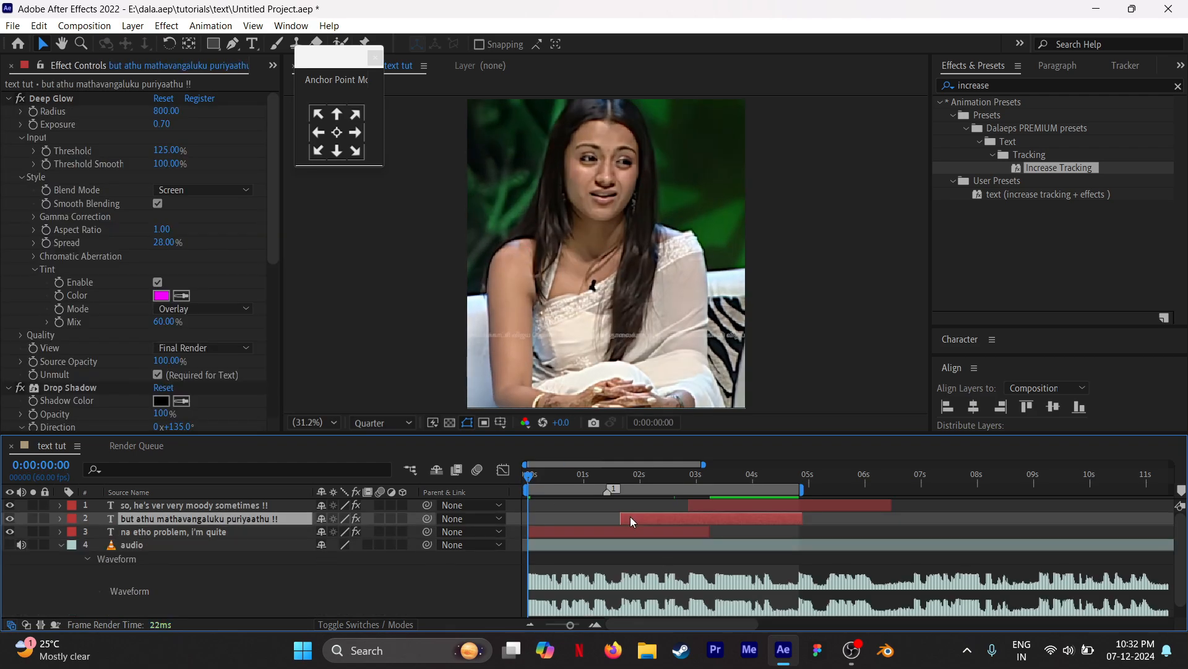
pyautogui.press('space')
pyautogui.click(583, 504)
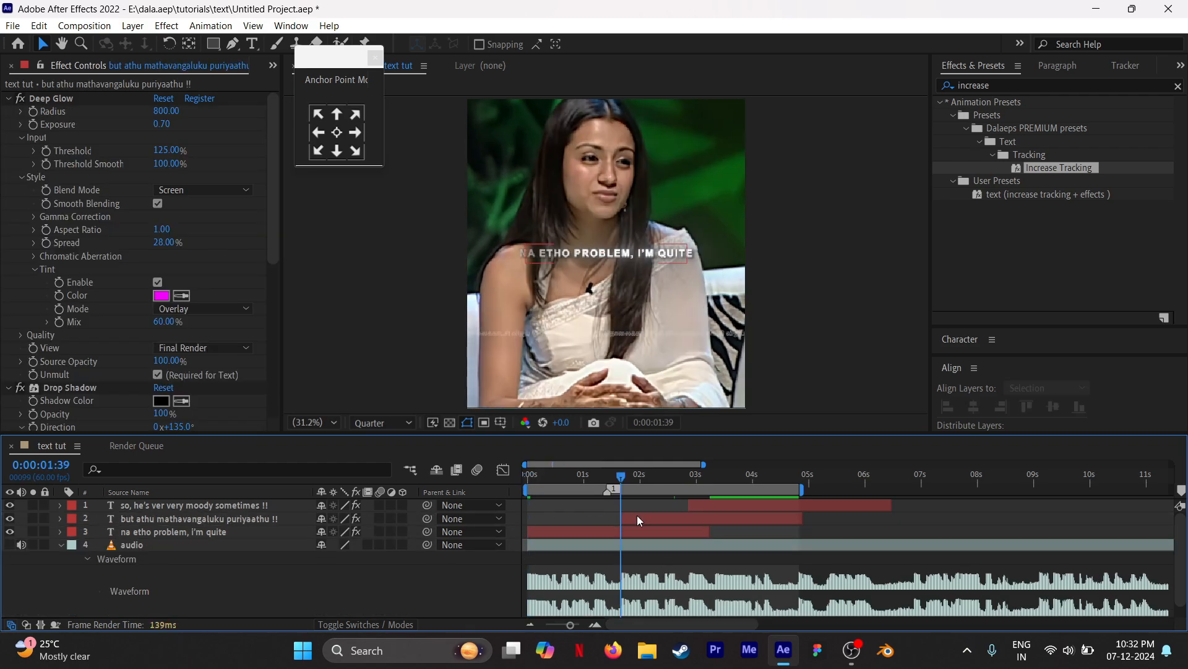
# Step: Play back the captions with their tracking animation and return to the start
pyautogui.press('space')
pyautogui.click(856, 528)
pyautogui.press('space')
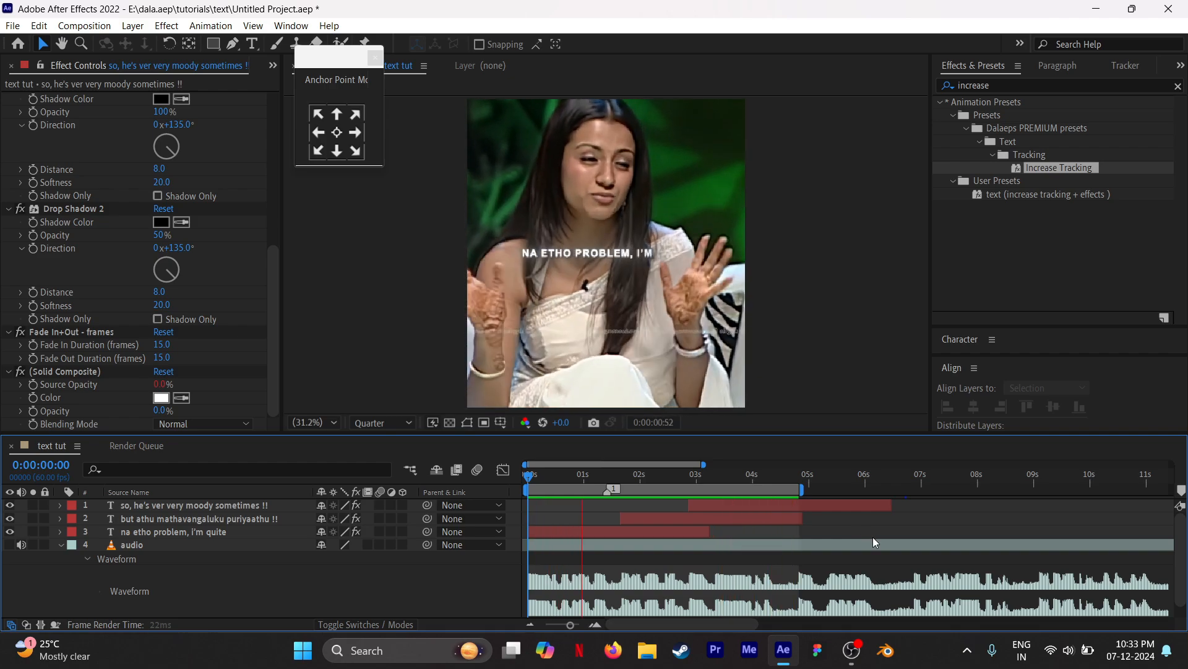
pyautogui.press('space')
pyautogui.moveTo(541, 481)
pyautogui.mouseDown()
pyautogui.moveTo(679, 473)
pyautogui.moveTo(529, 472)
pyautogui.mouseUp()
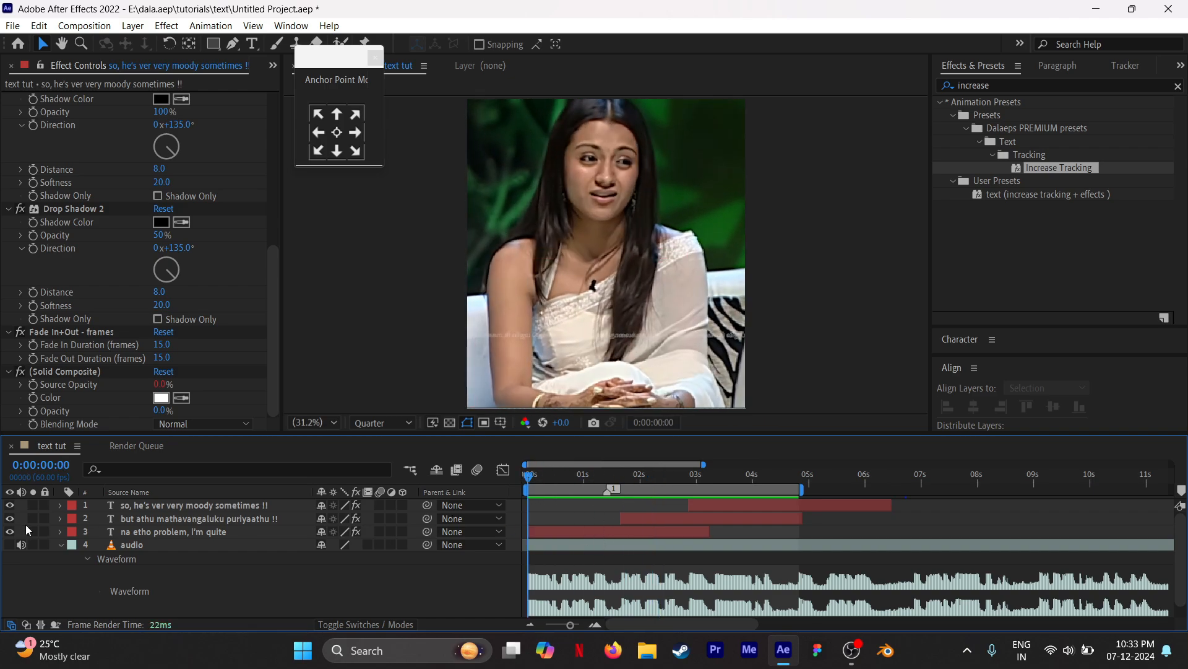
# Step: Enable motion blur on all three caption layers
pyautogui.click(99, 506)
pyautogui.keyDown('shift'); pyautogui.click(99, 531); pyautogui.keyUp('shift')
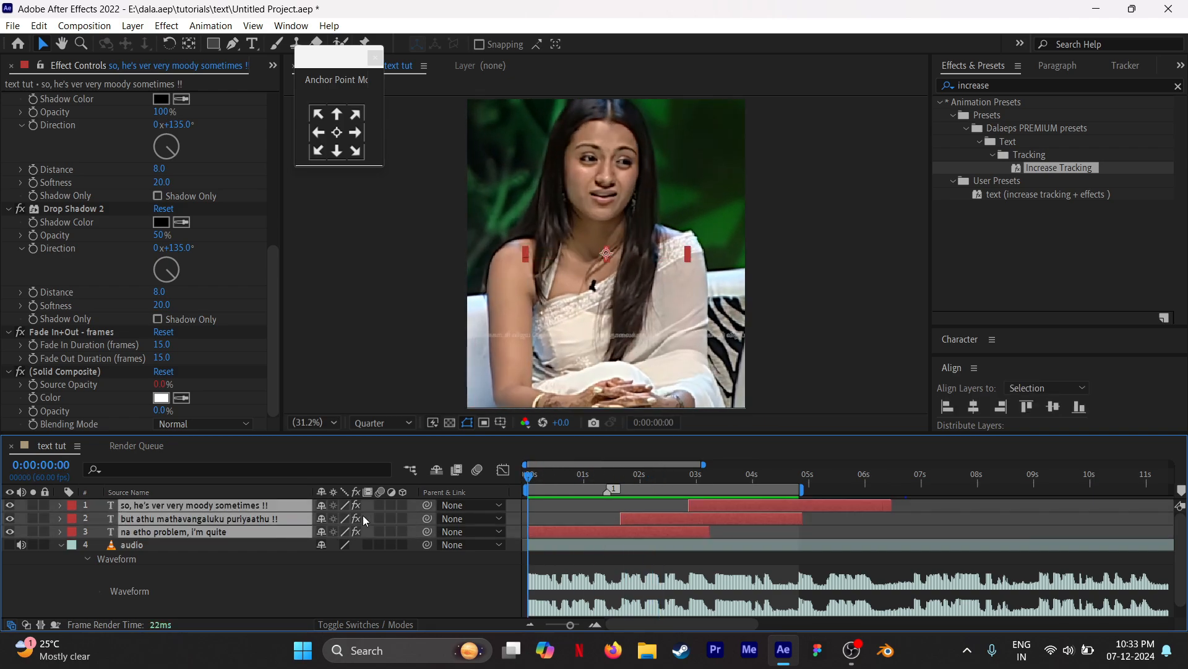
pyautogui.click(380, 506)
# Step: Reveal and select all keyframes of the three caption layers, and collapse the layers again
pyautogui.press('u')
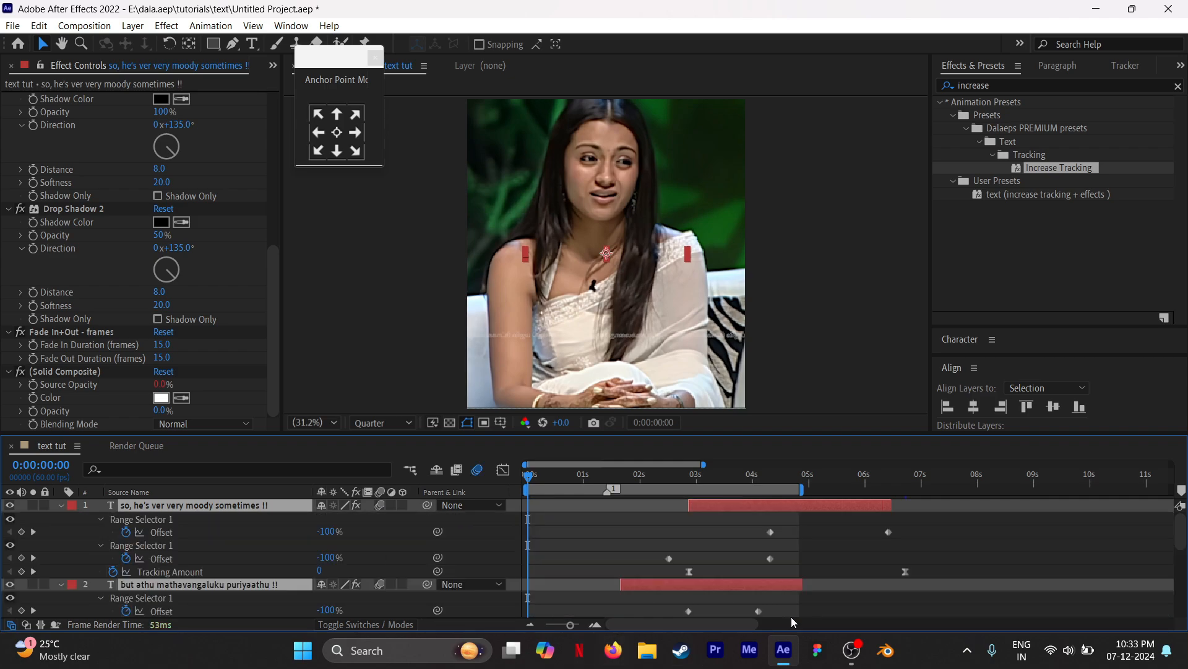
pyautogui.moveTo(913, 526); pyautogui.dragTo(926, 546)
pyautogui.moveTo(945, 622); pyautogui.dragTo(651, 536)
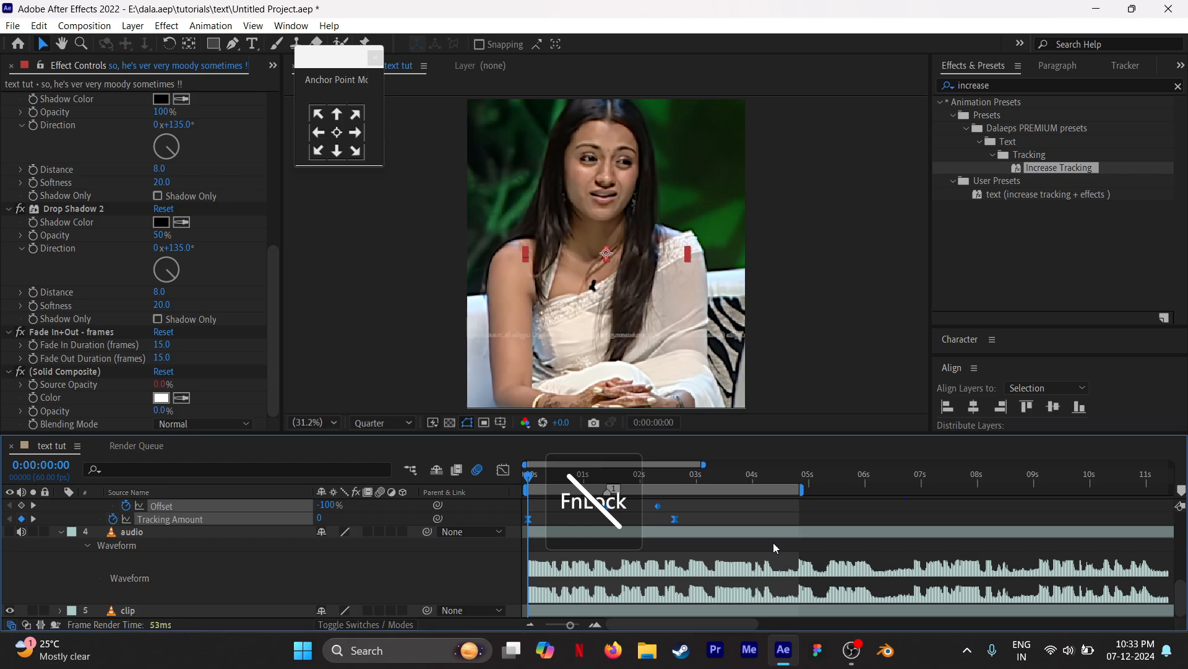
pyautogui.scroll(2, 774, 542)
pyautogui.press('l')
pyautogui.press('l')
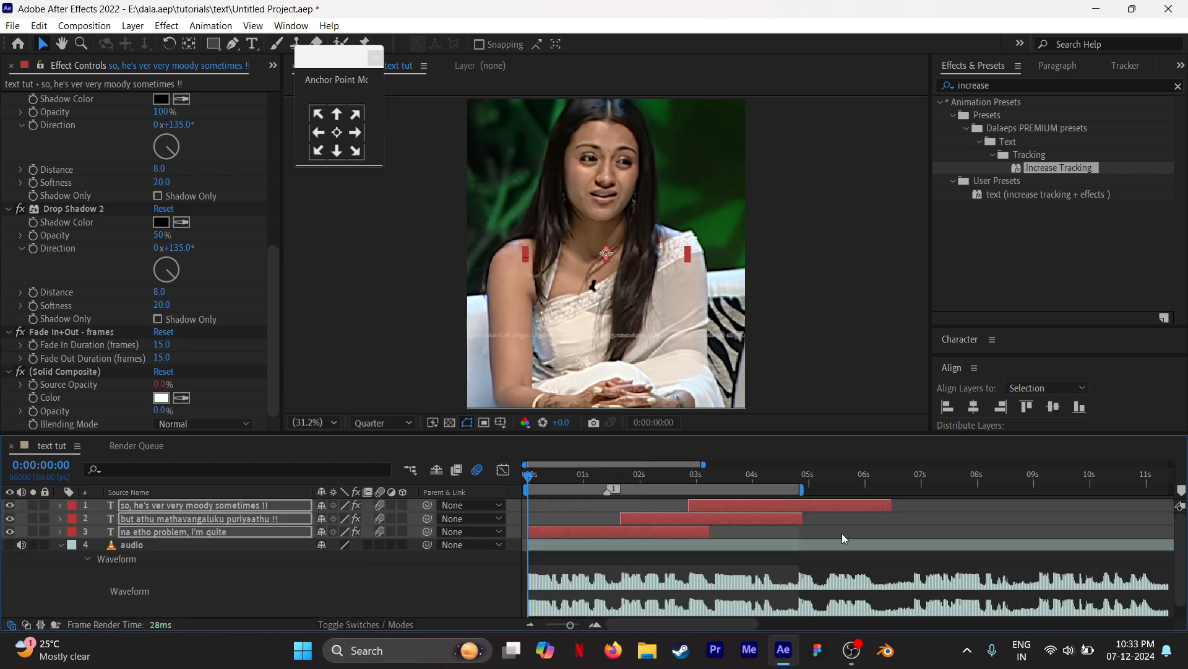